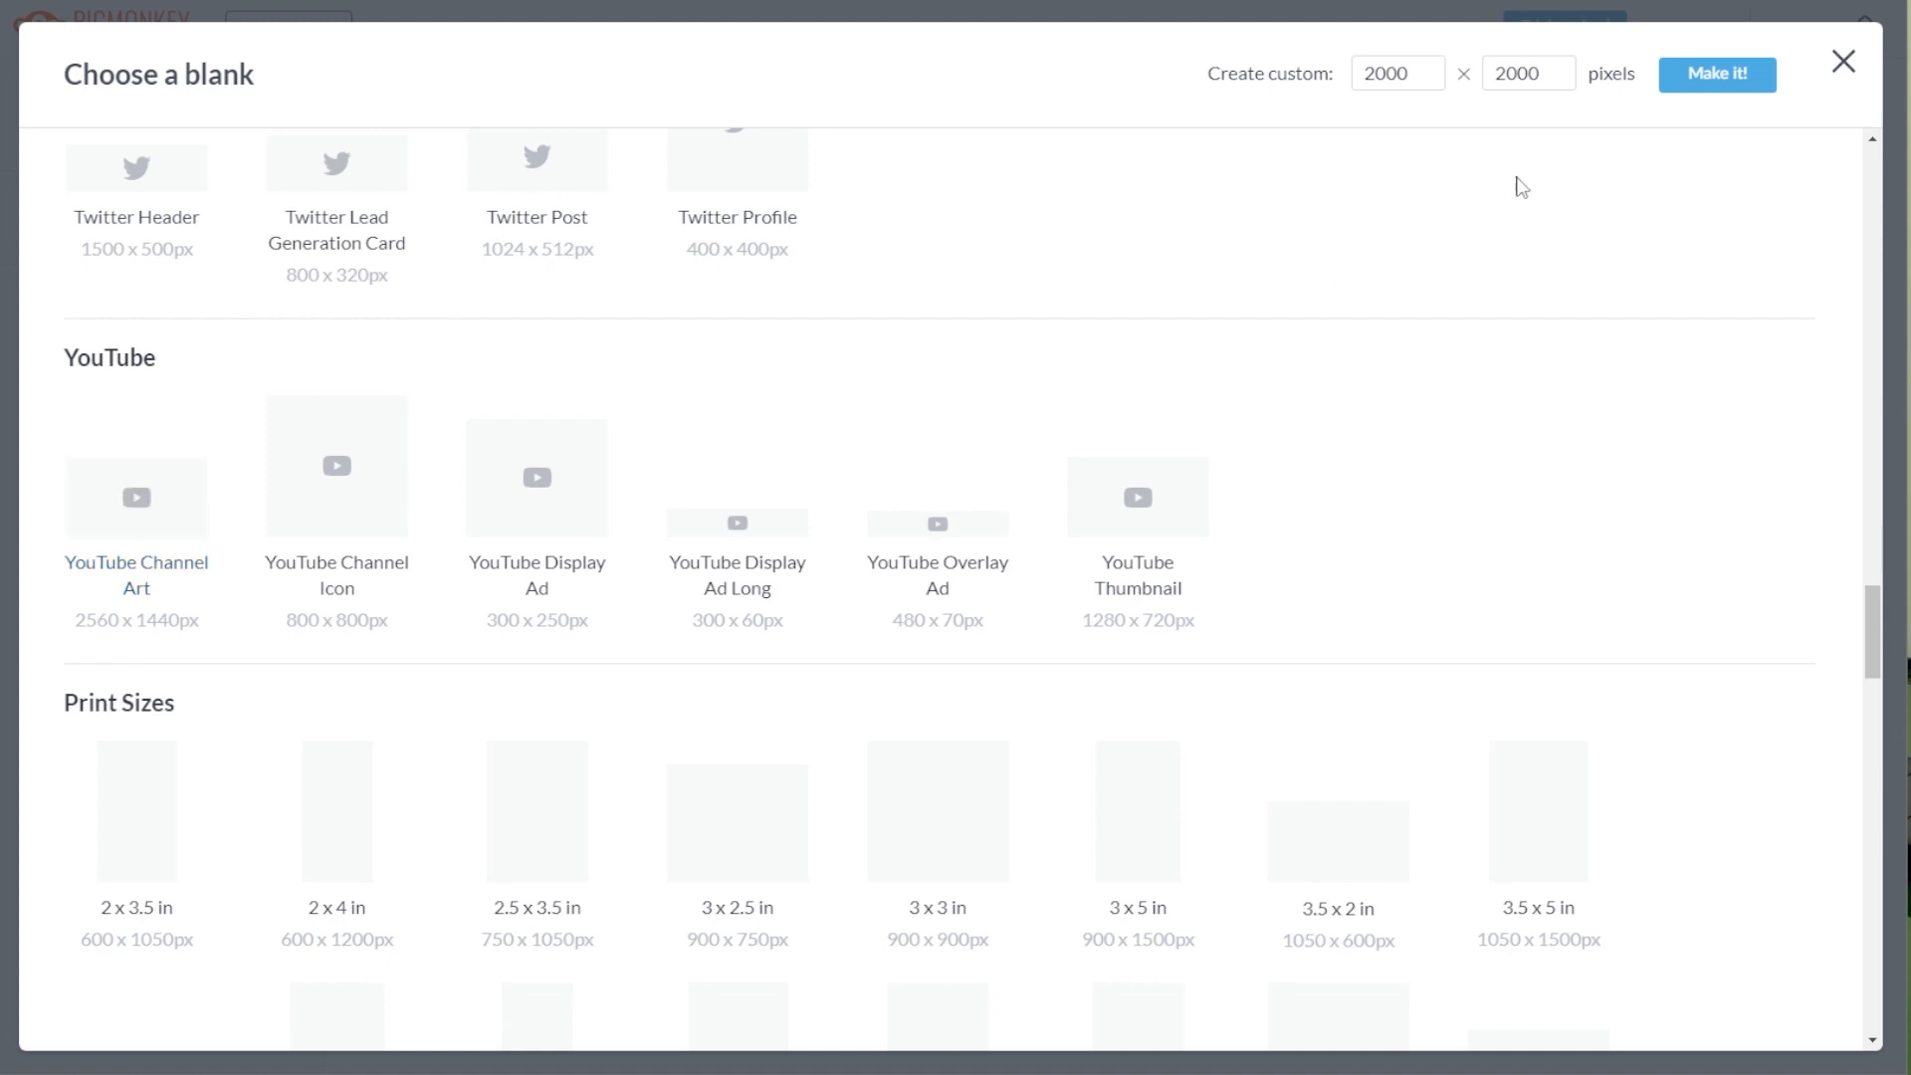
- Close the blank canvas chooser and start a new image from templates
{"action": "left_click", "coordinate": [1844, 63]}
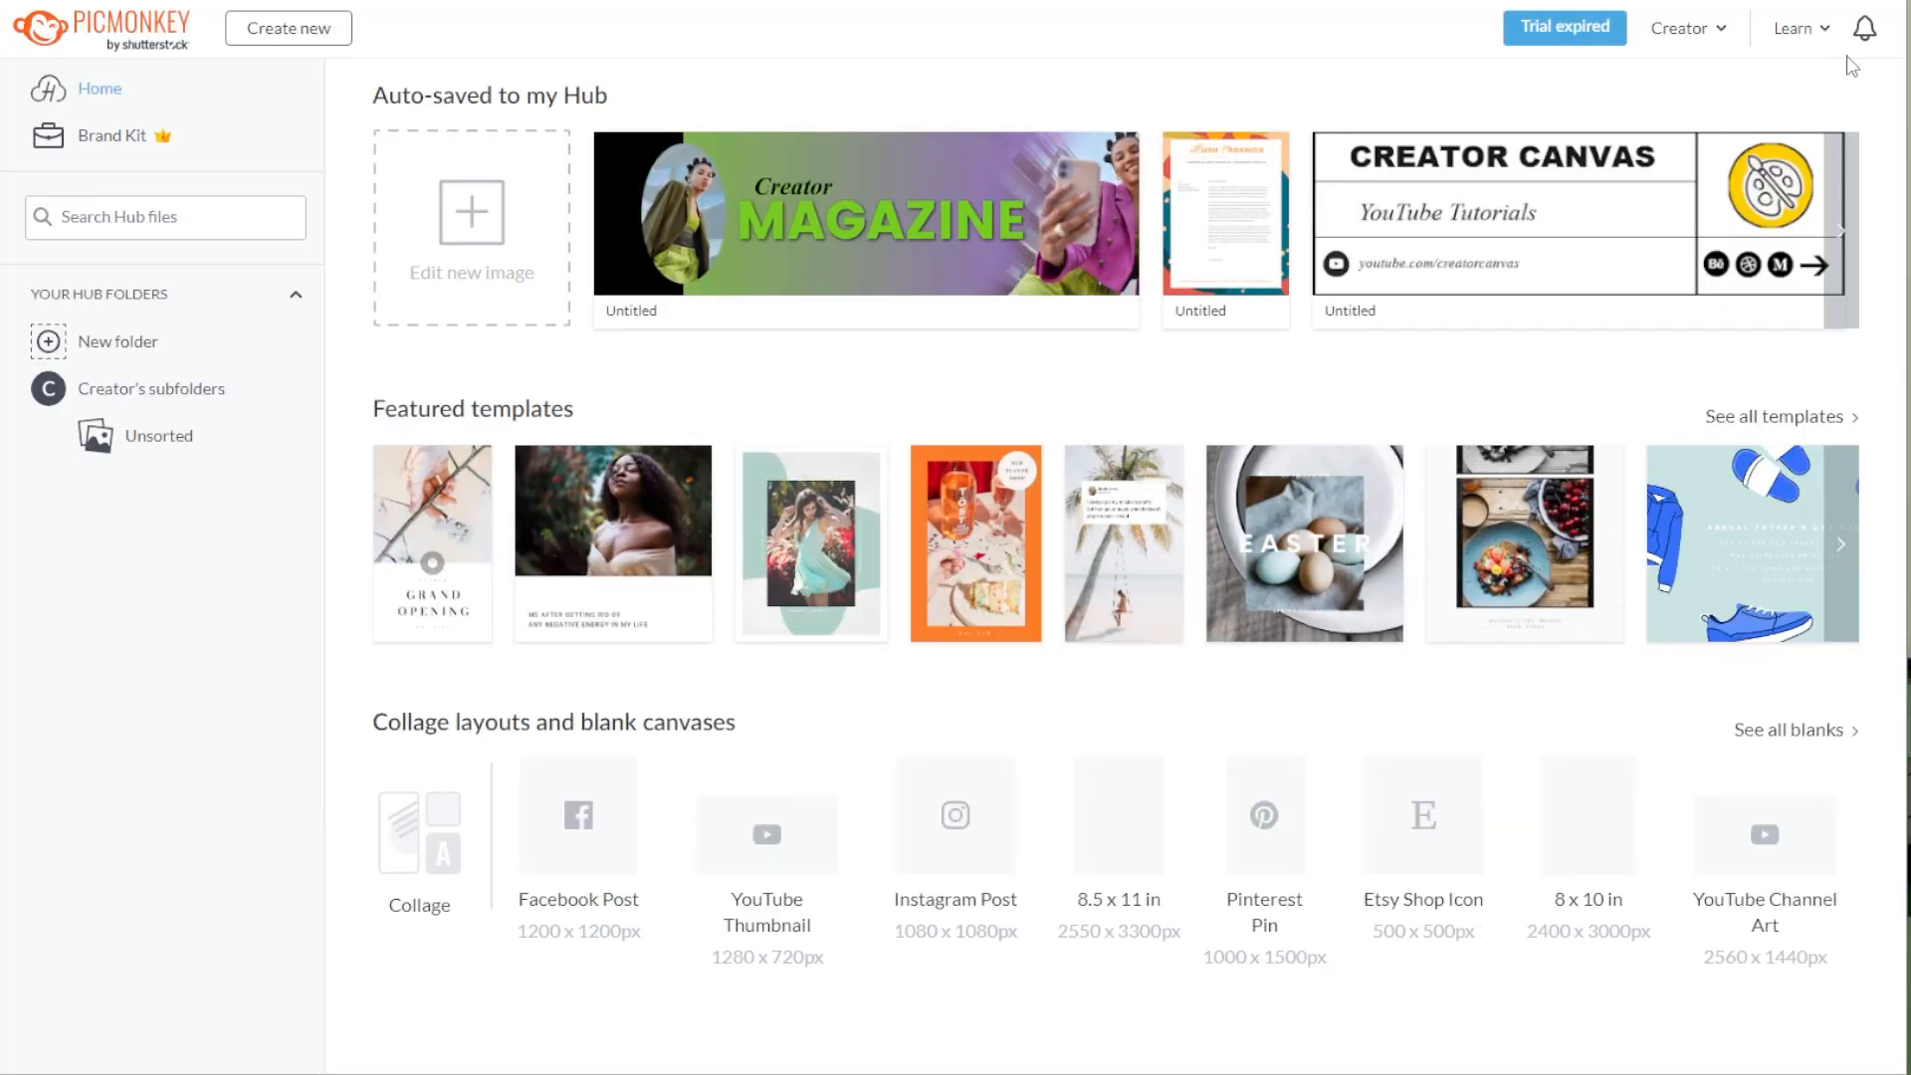
{"action": "left_click", "coordinate": [428, 224]}
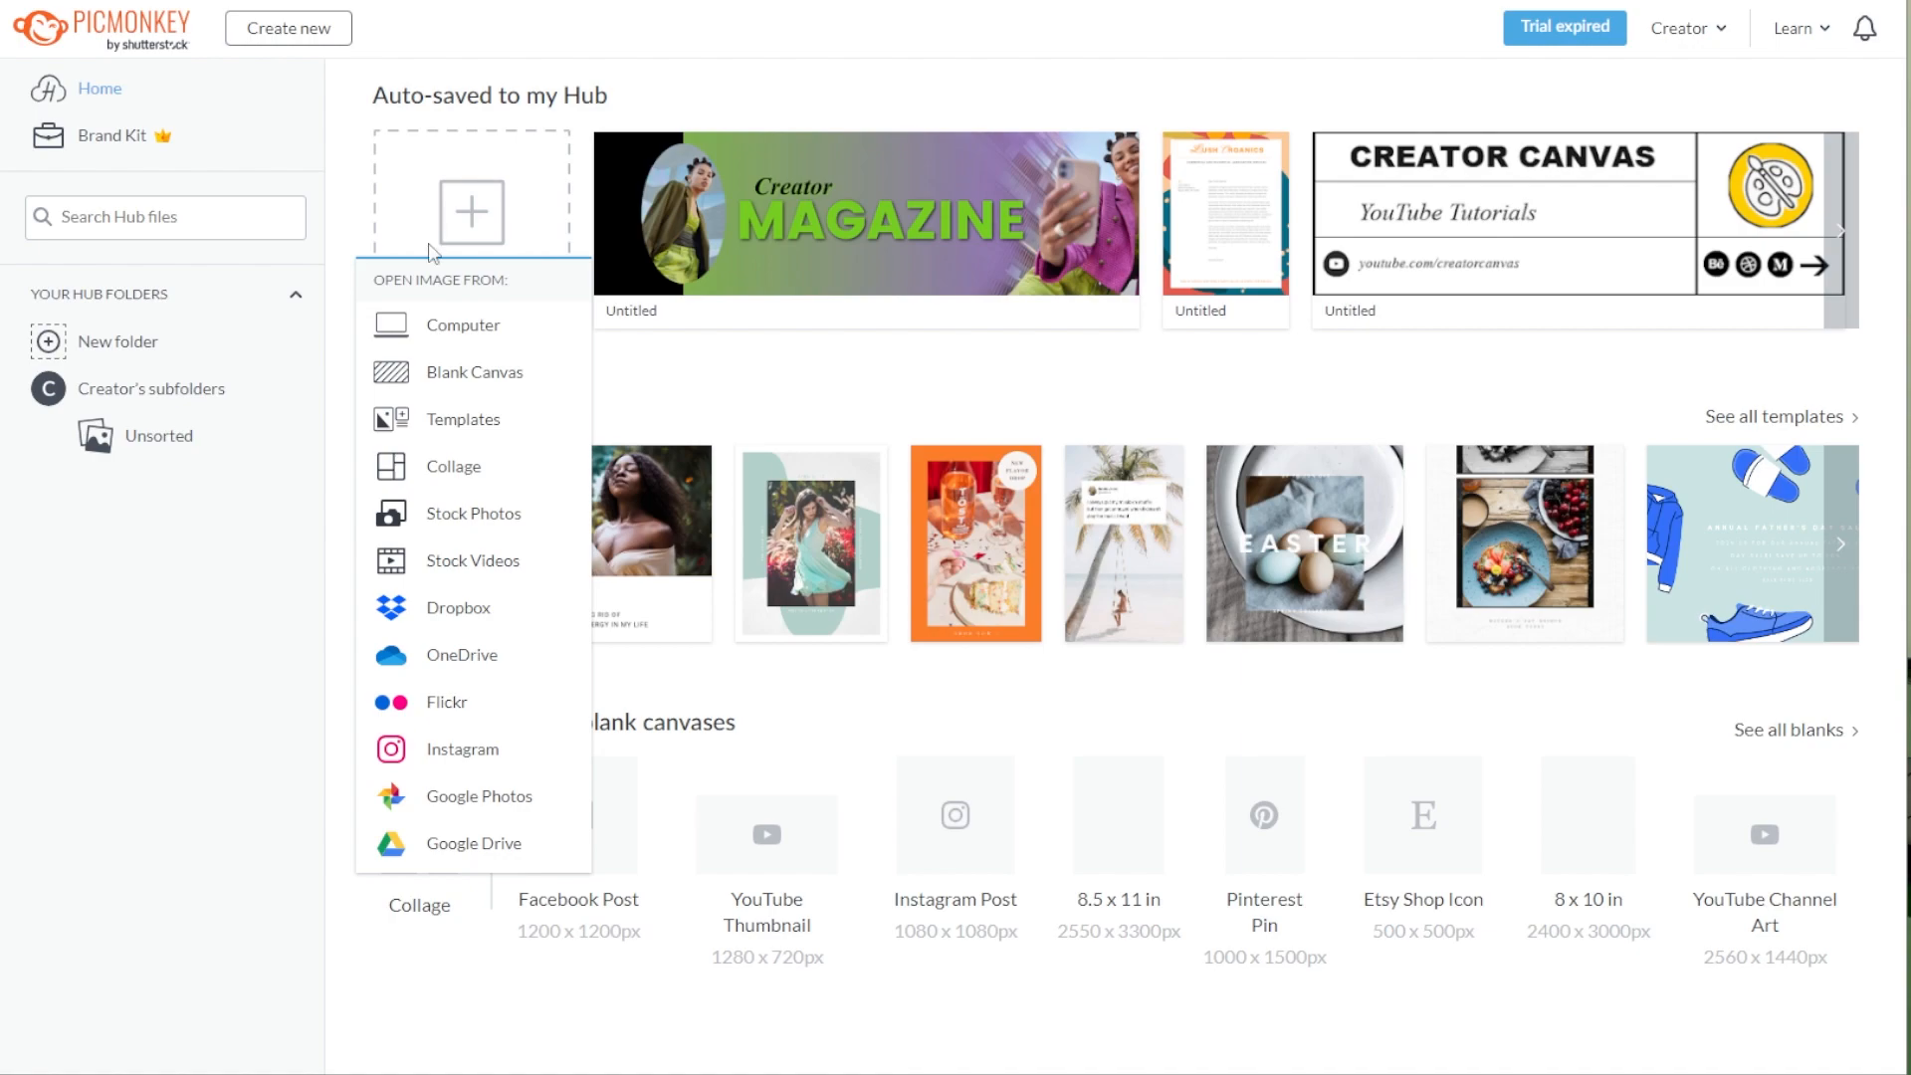
{"action": "left_click", "coordinate": [428, 418]}
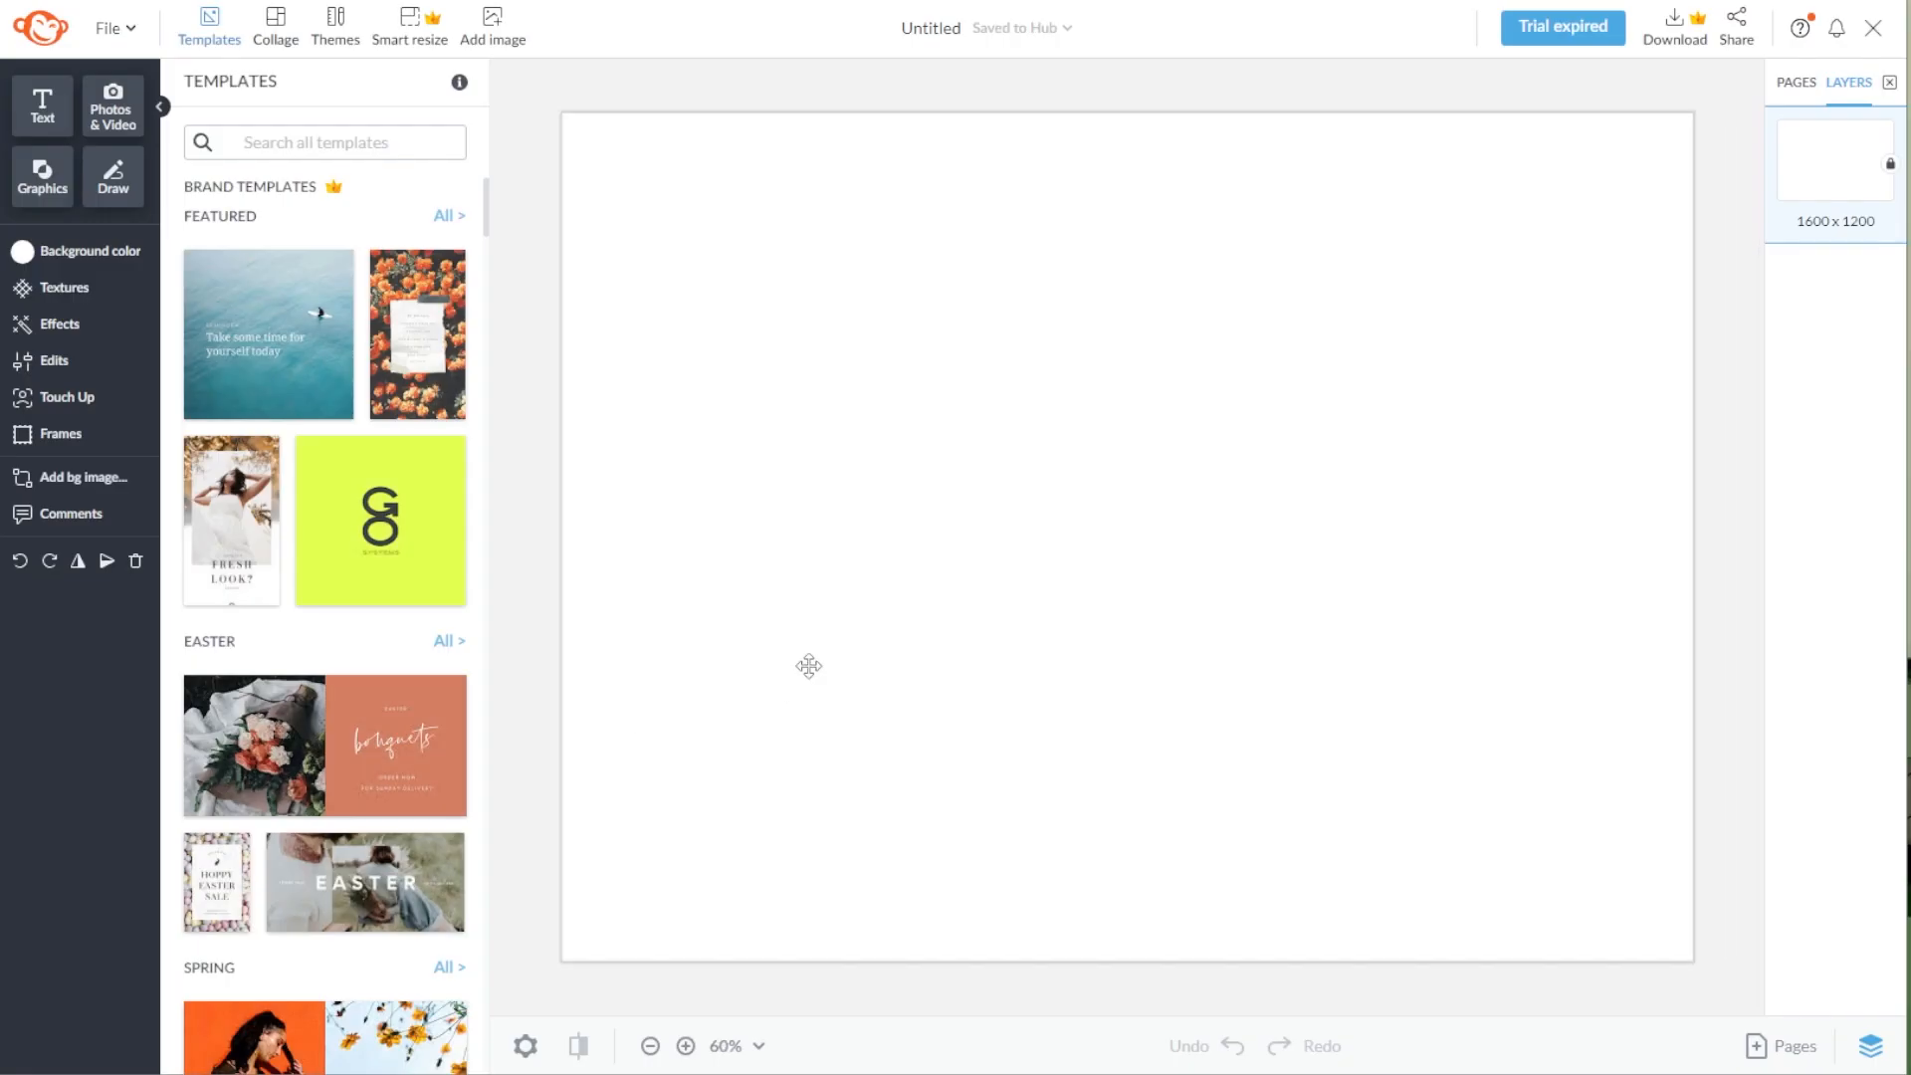
- Browse the template categories and search the templates for YouTube Channel Art
{"action": "scroll", "coordinate": [388, 518], "scroll_direction": "down", "scroll_amount": 7}
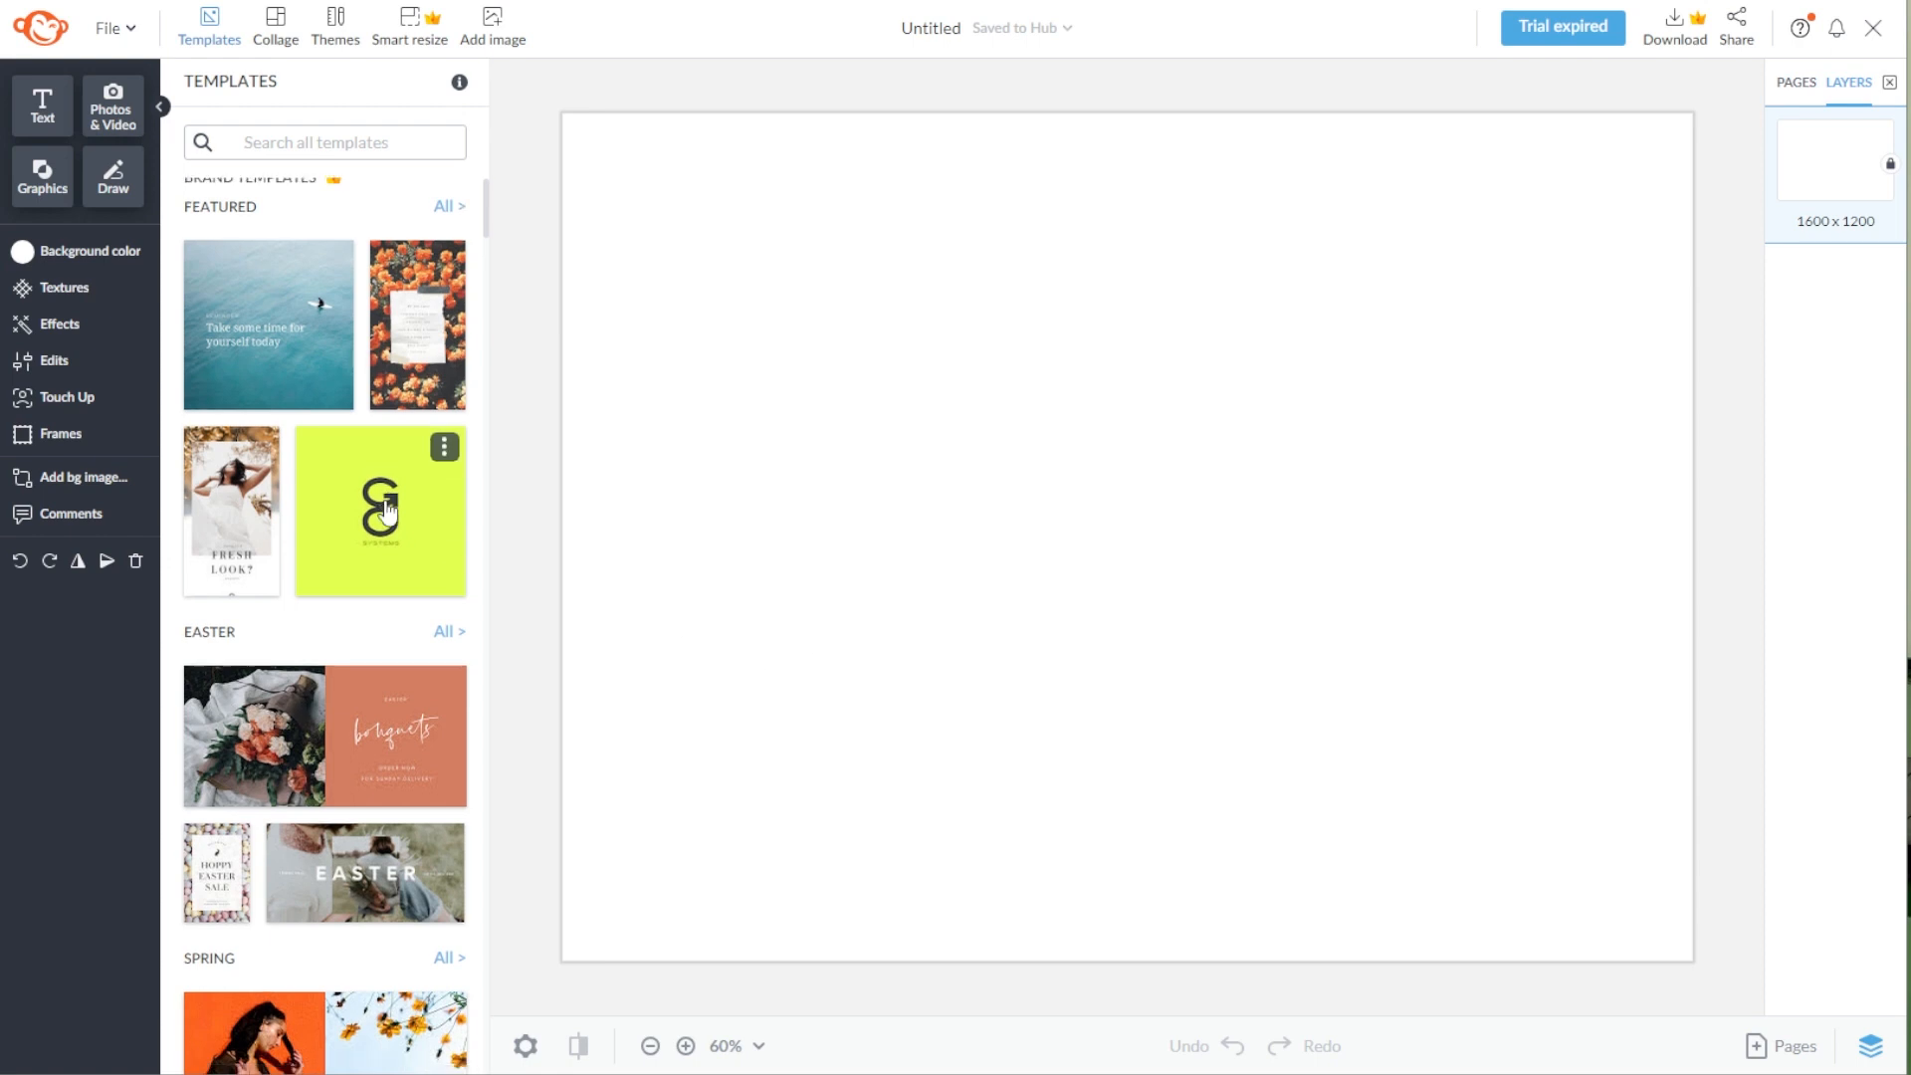
{"action": "scroll", "coordinate": [388, 518], "scroll_direction": "down", "scroll_amount": 8}
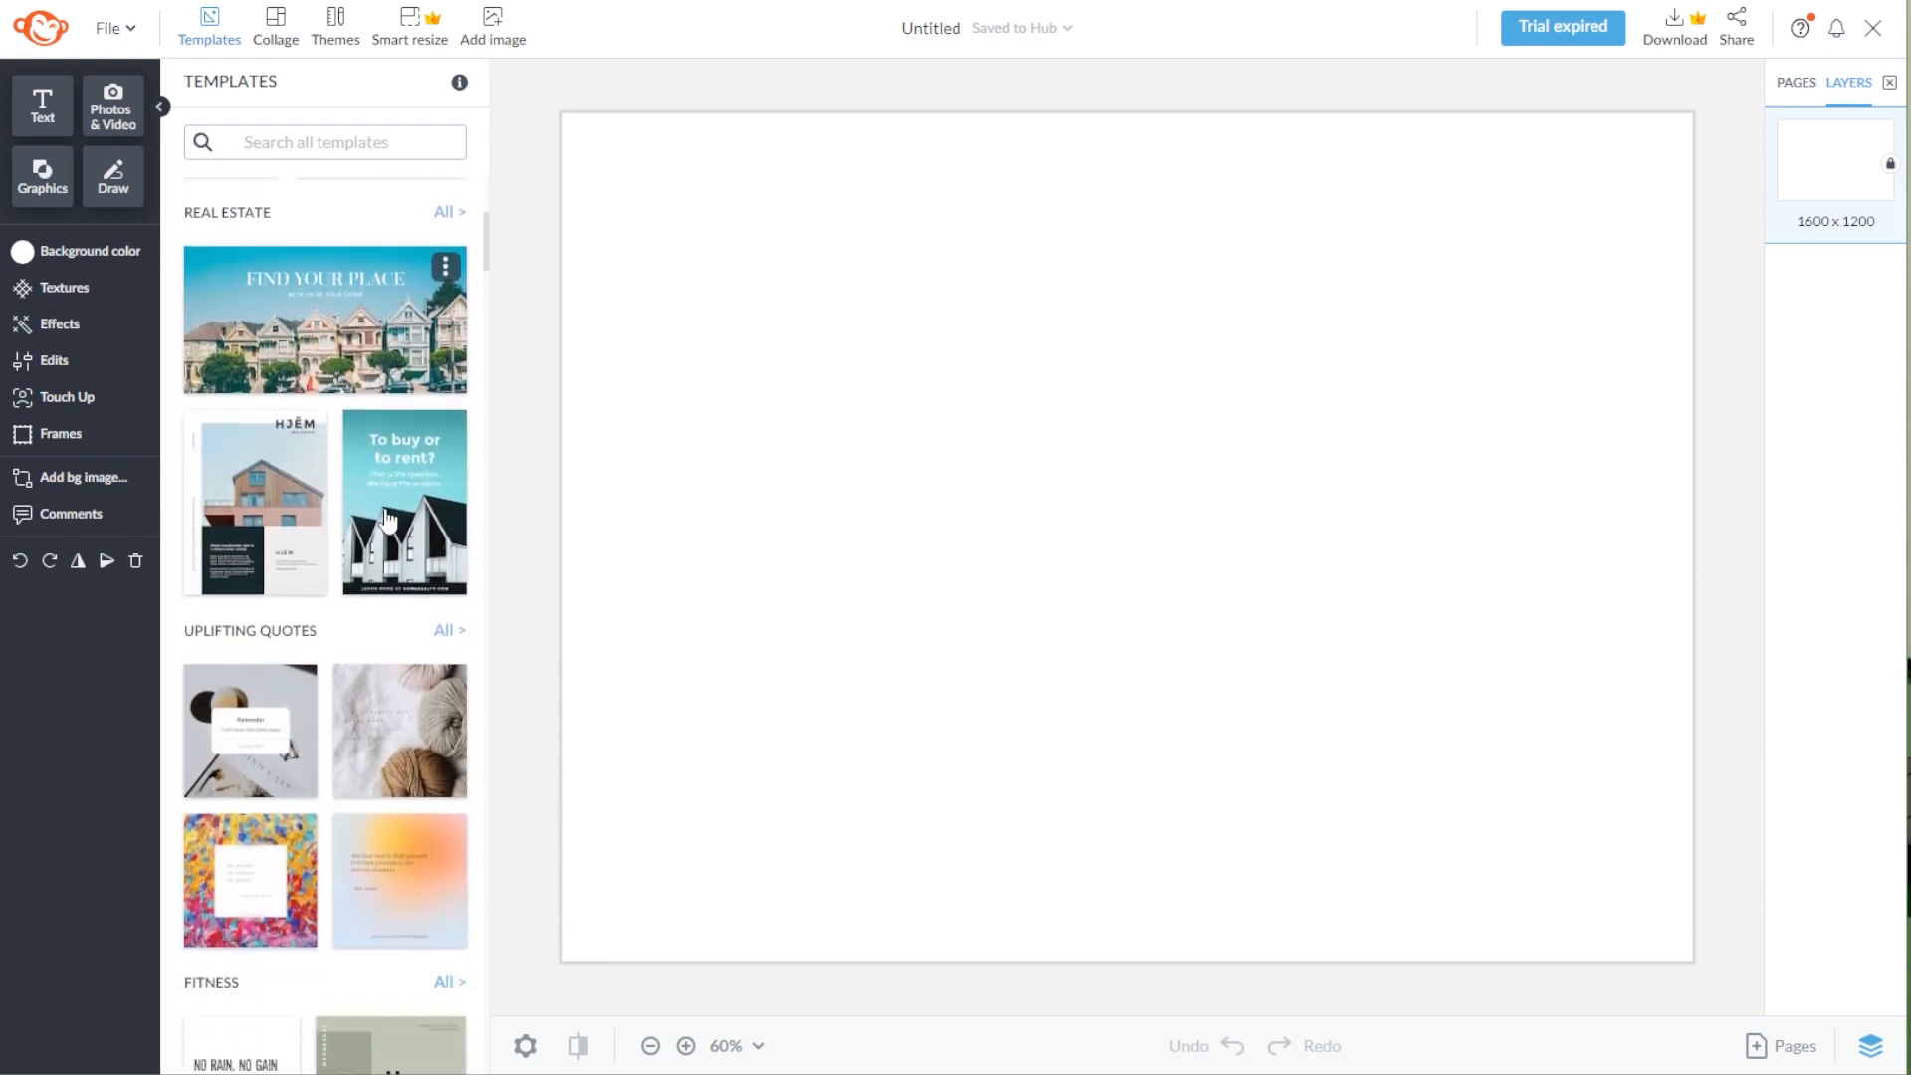
{"action": "scroll", "coordinate": [388, 518], "scroll_direction": "down", "scroll_amount": 9}
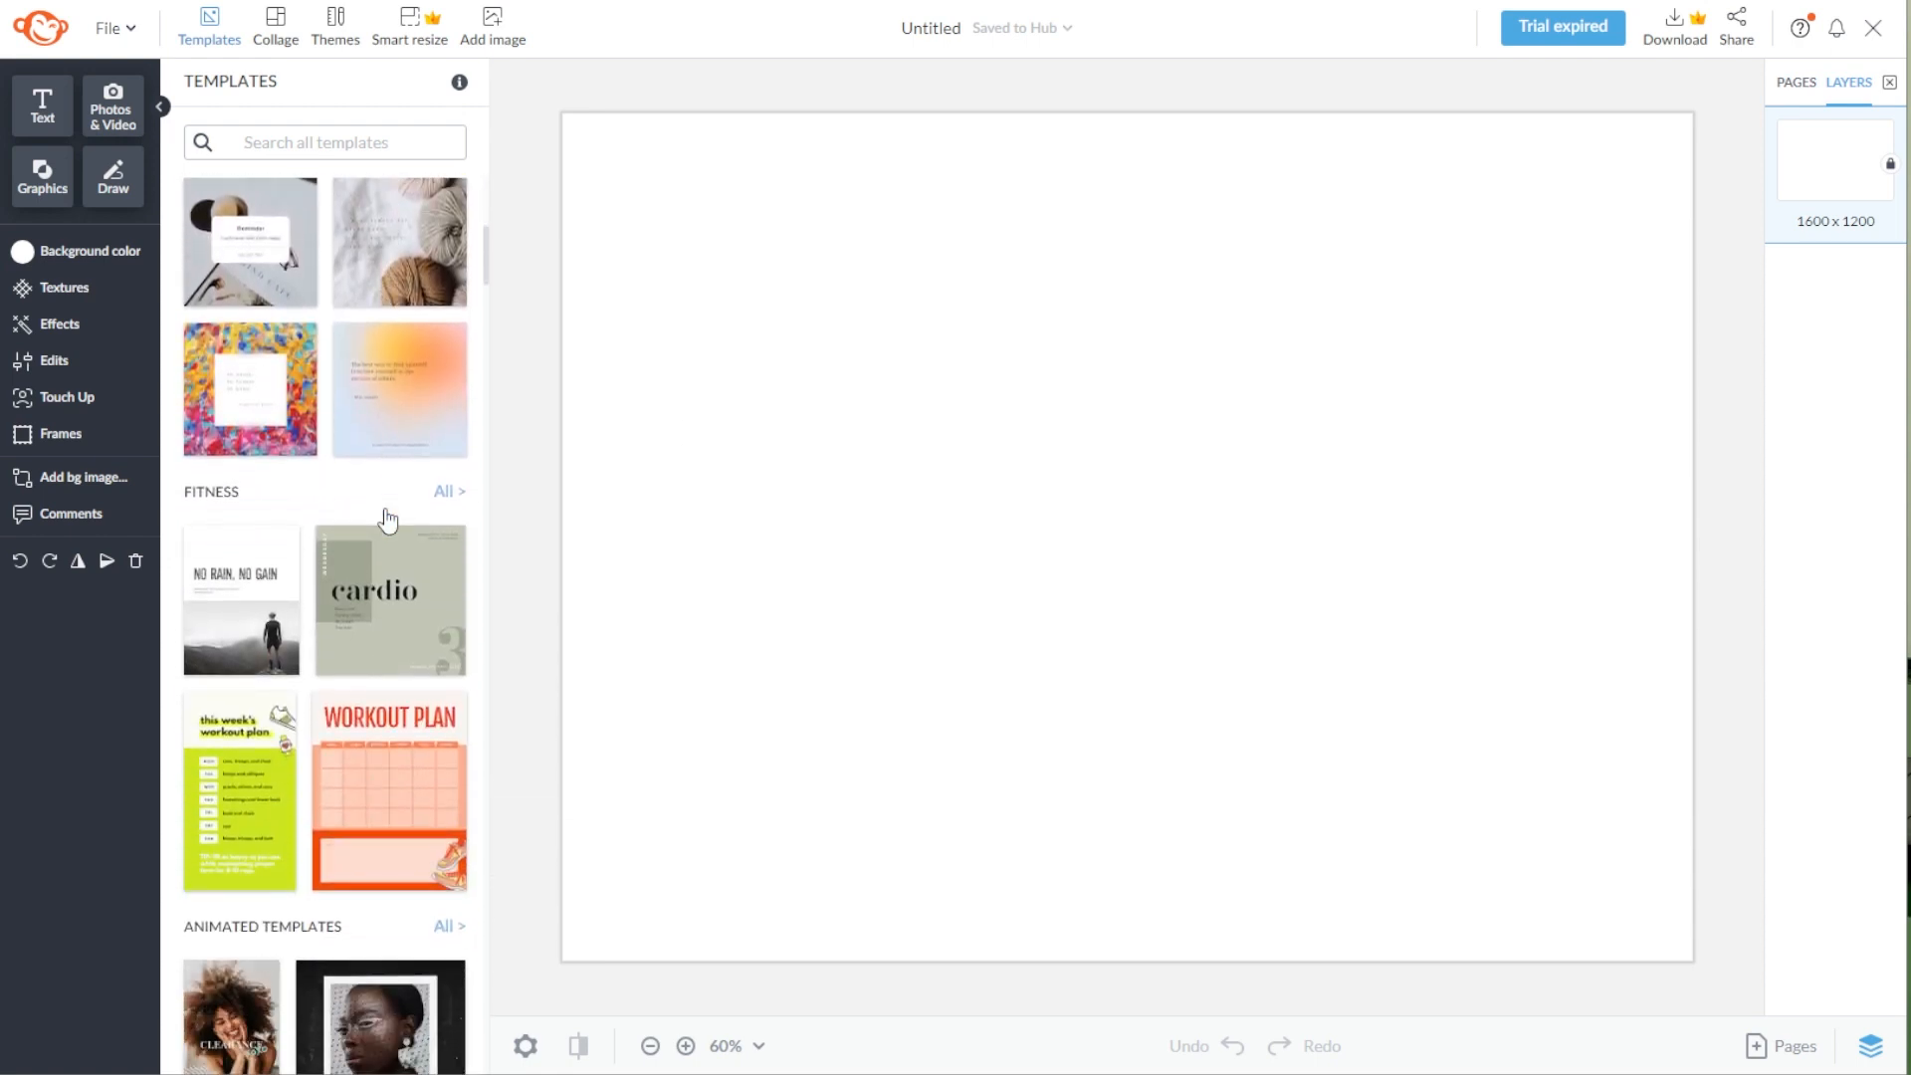
{"action": "scroll", "coordinate": [388, 520], "scroll_direction": "down", "scroll_amount": 9}
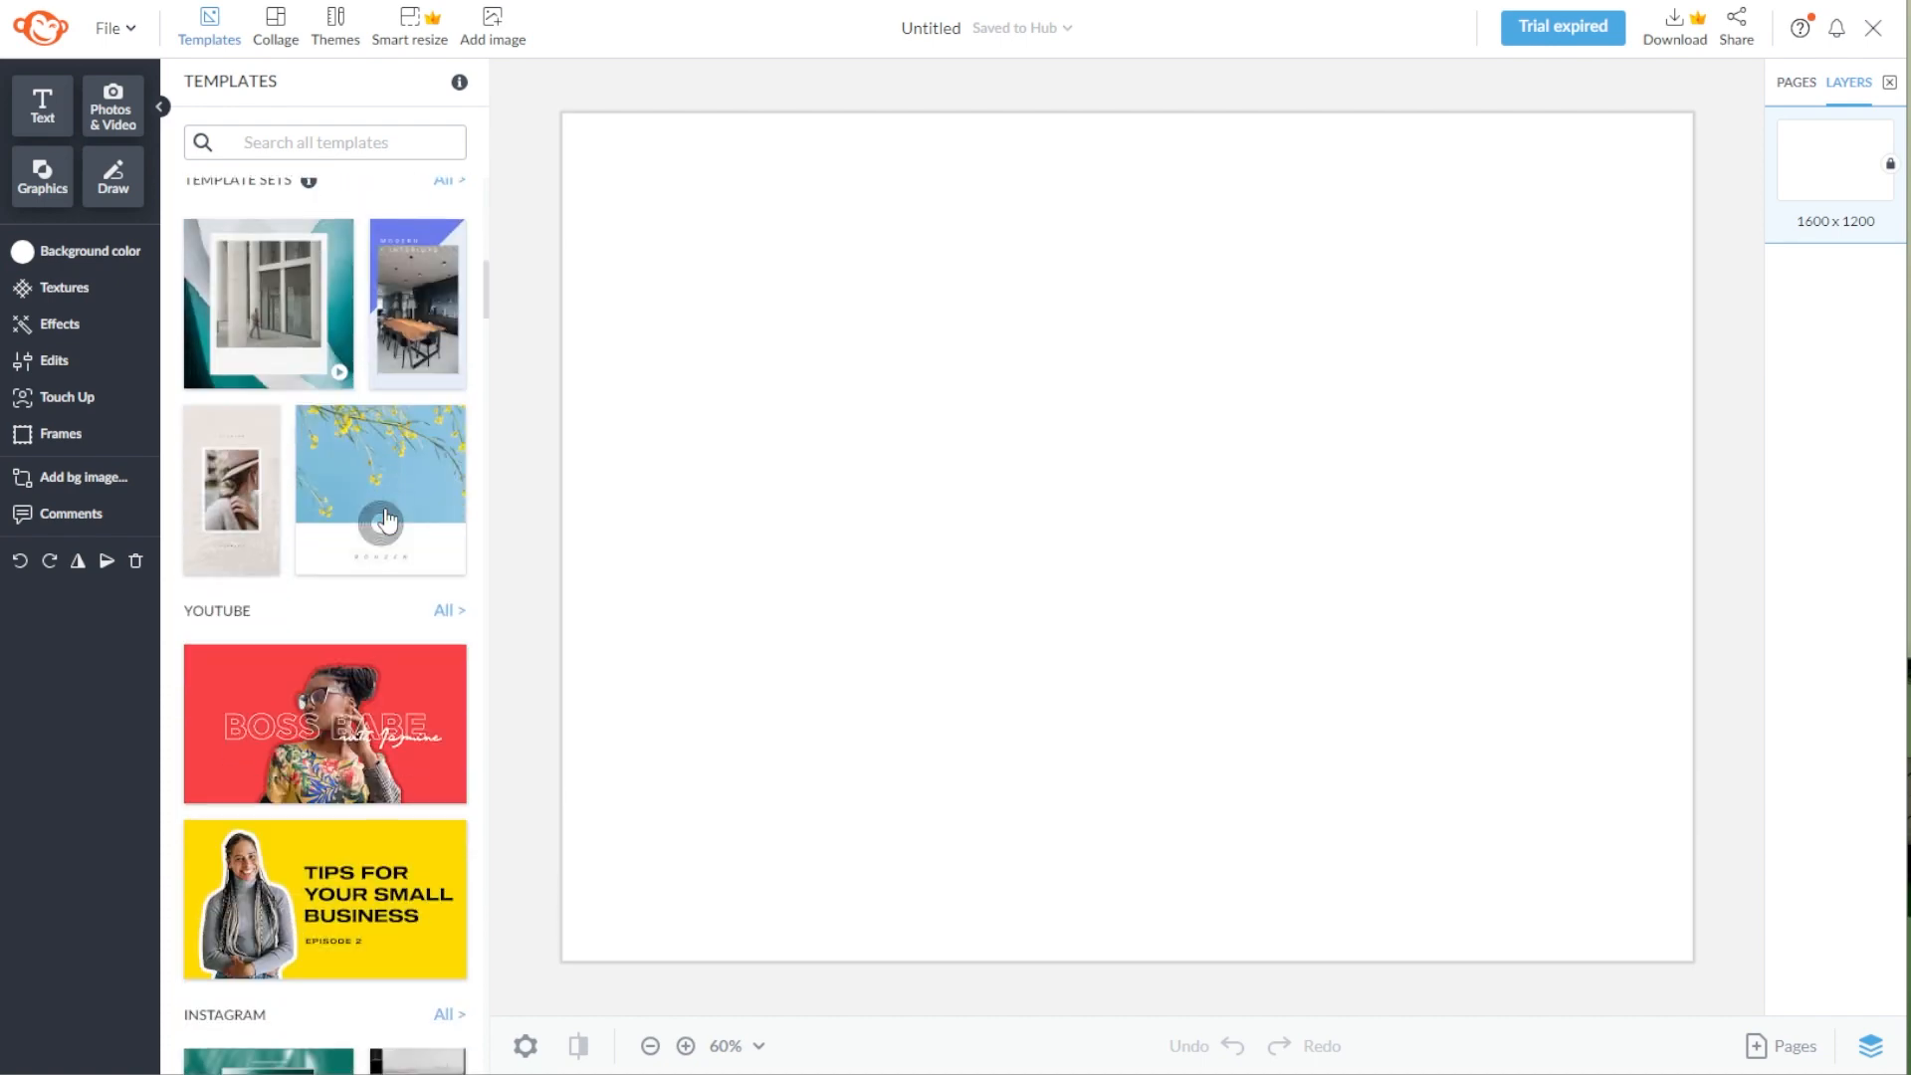
{"action": "scroll", "coordinate": [388, 517], "scroll_direction": "down", "scroll_amount": 5}
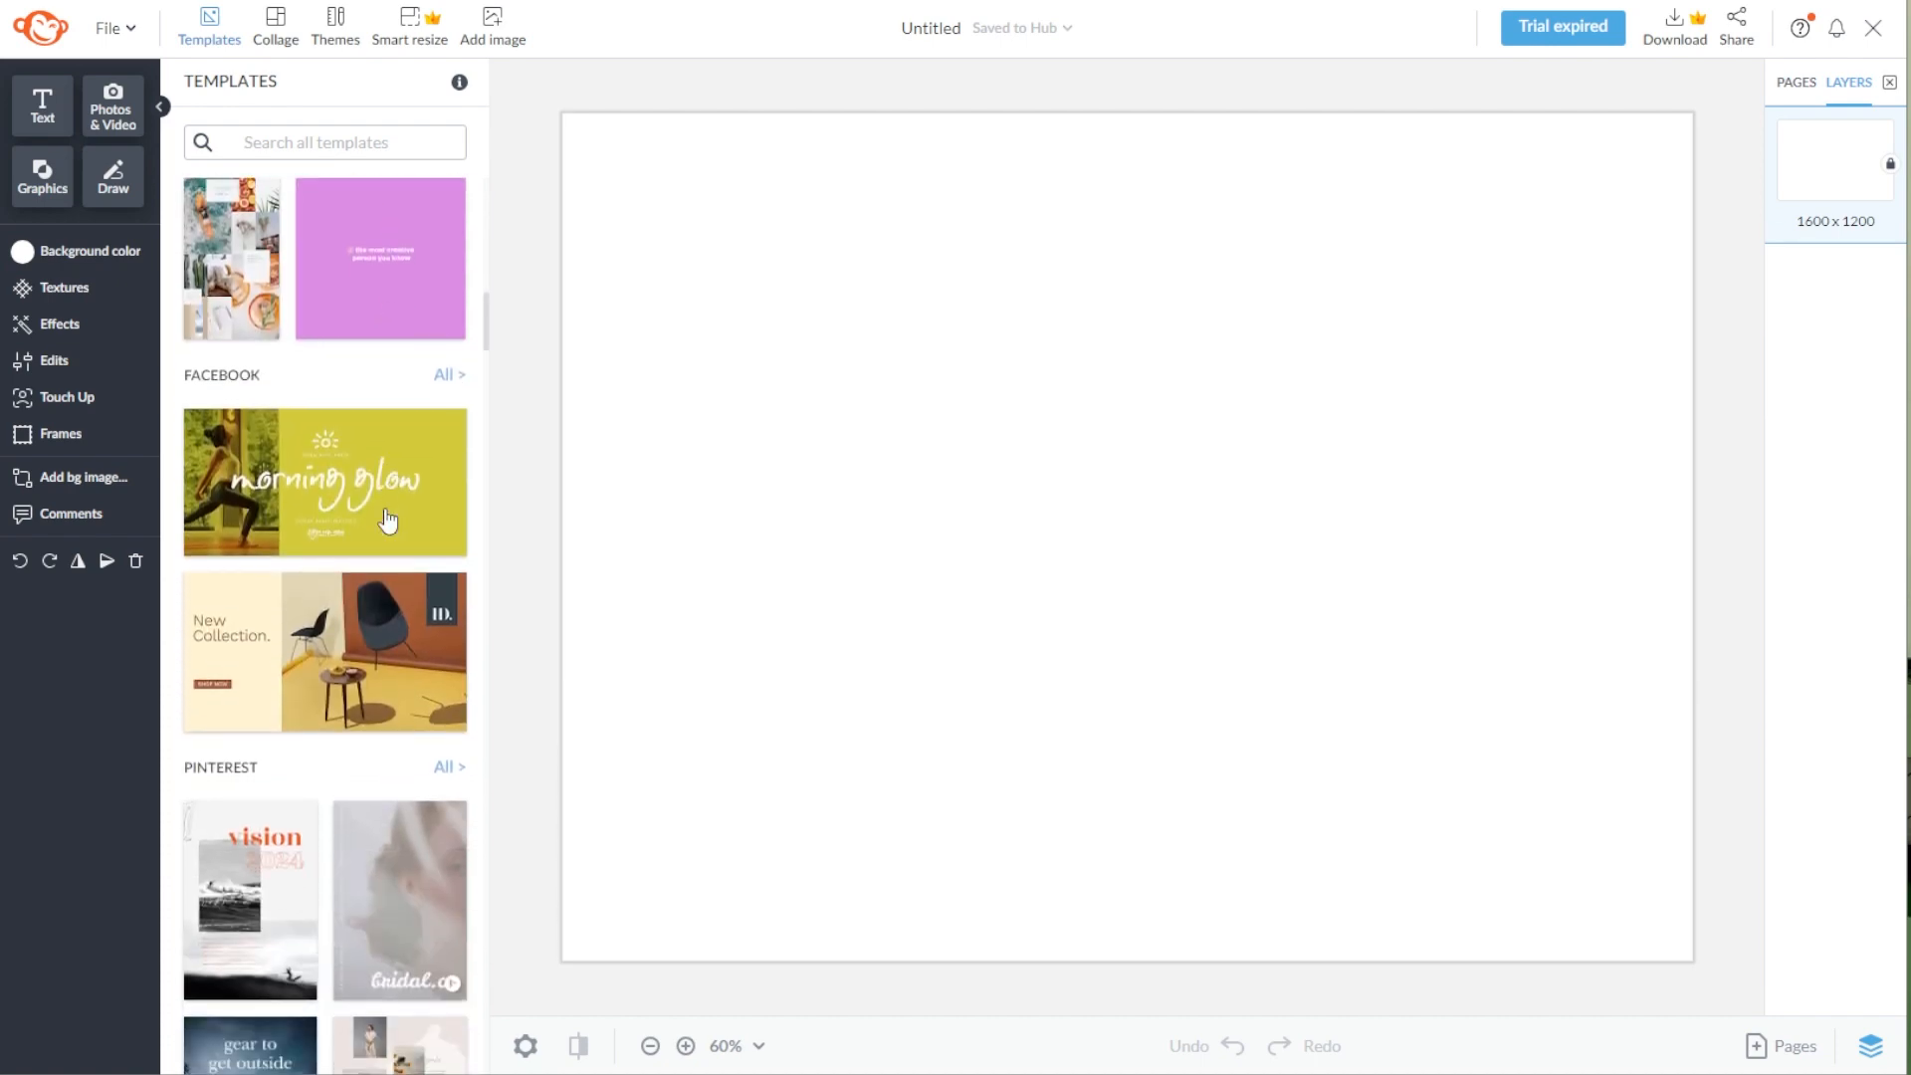
{"action": "left_click", "coordinate": [370, 141]}
{"action": "type", "text": "YOUTUBE"}
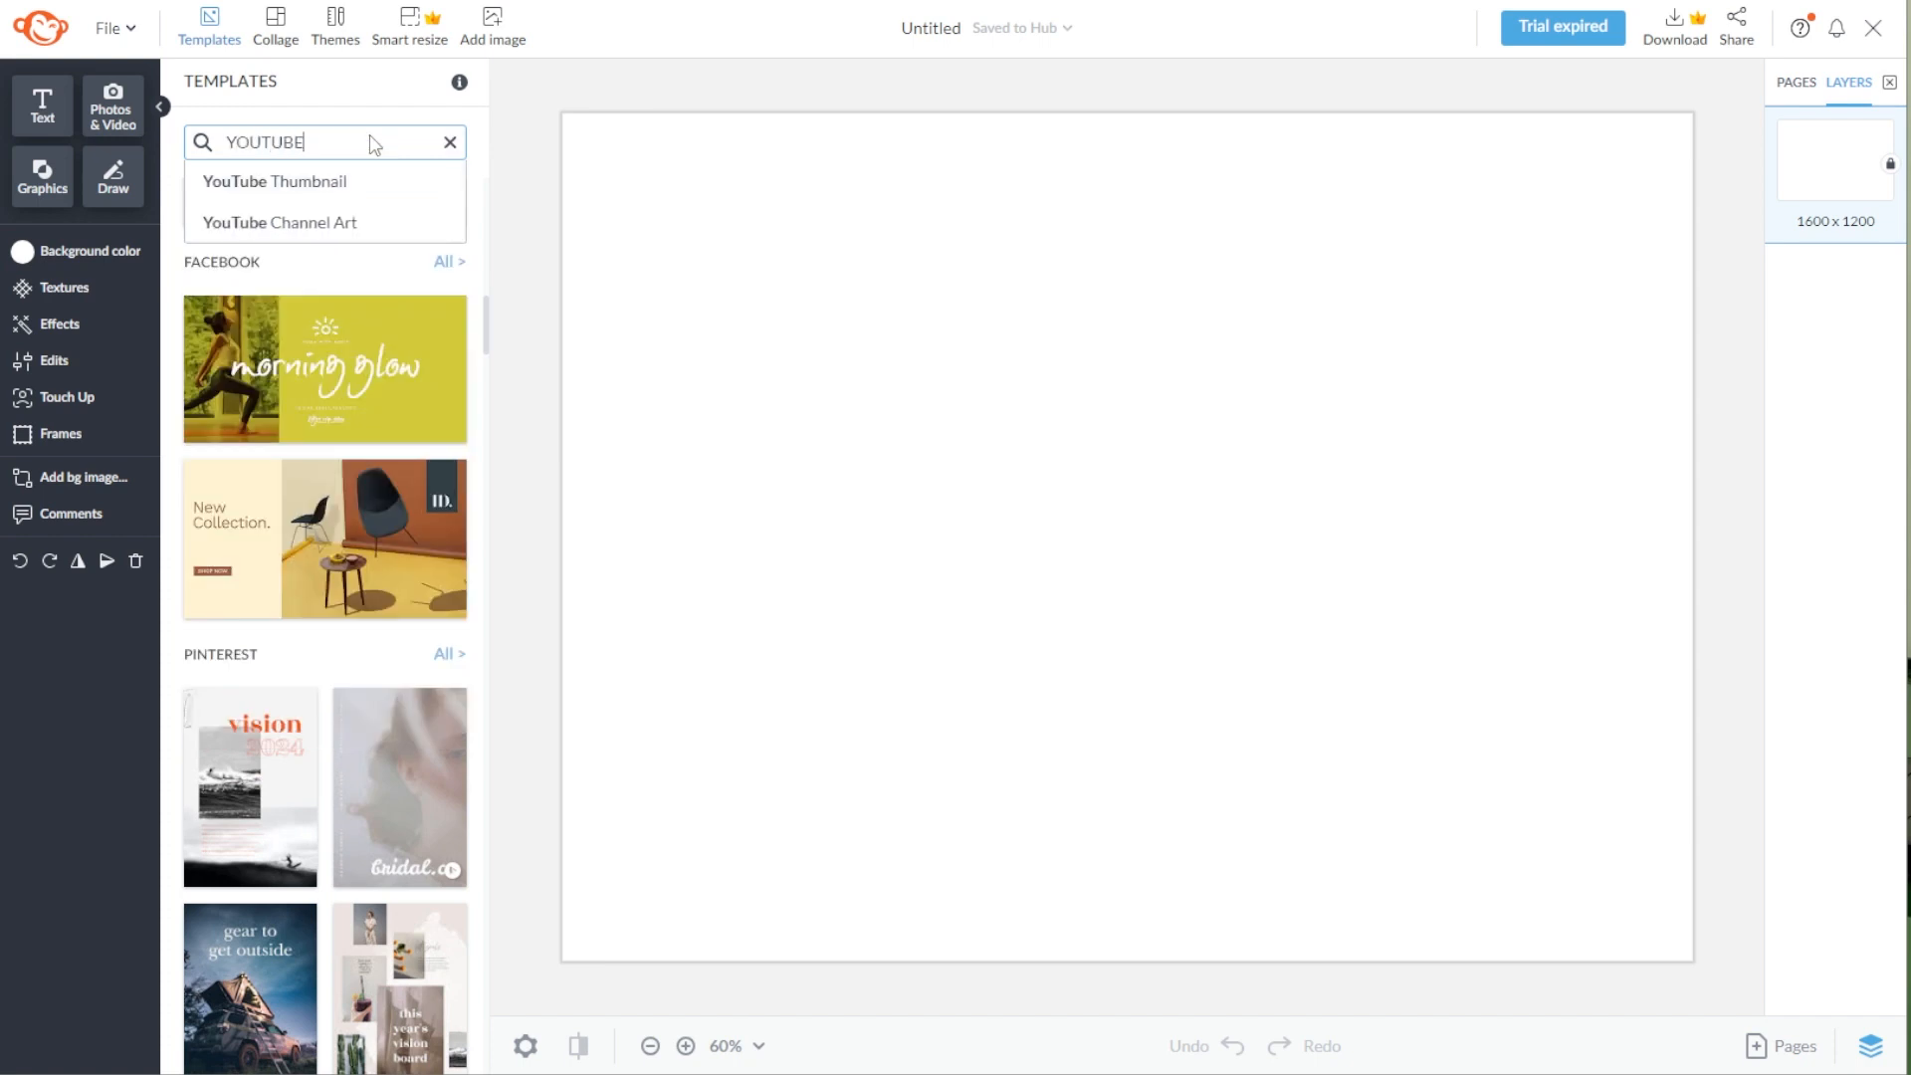
{"action": "left_click", "coordinate": [353, 221]}
- Browse the YouTube Channel Art templates and apply the blue "HN hales nails" one to the canvas
{"action": "scroll", "coordinate": [336, 473], "scroll_direction": "down", "scroll_amount": 20}
{"action": "scroll", "coordinate": [354, 466], "scroll_direction": "down", "scroll_amount": 6}
{"action": "scroll", "coordinate": [465, 237], "scroll_direction": "up", "scroll_amount": 20}
{"action": "scroll", "coordinate": [399, 398], "scroll_direction": "down", "scroll_amount": 5}
{"action": "left_click", "coordinate": [324, 426]}
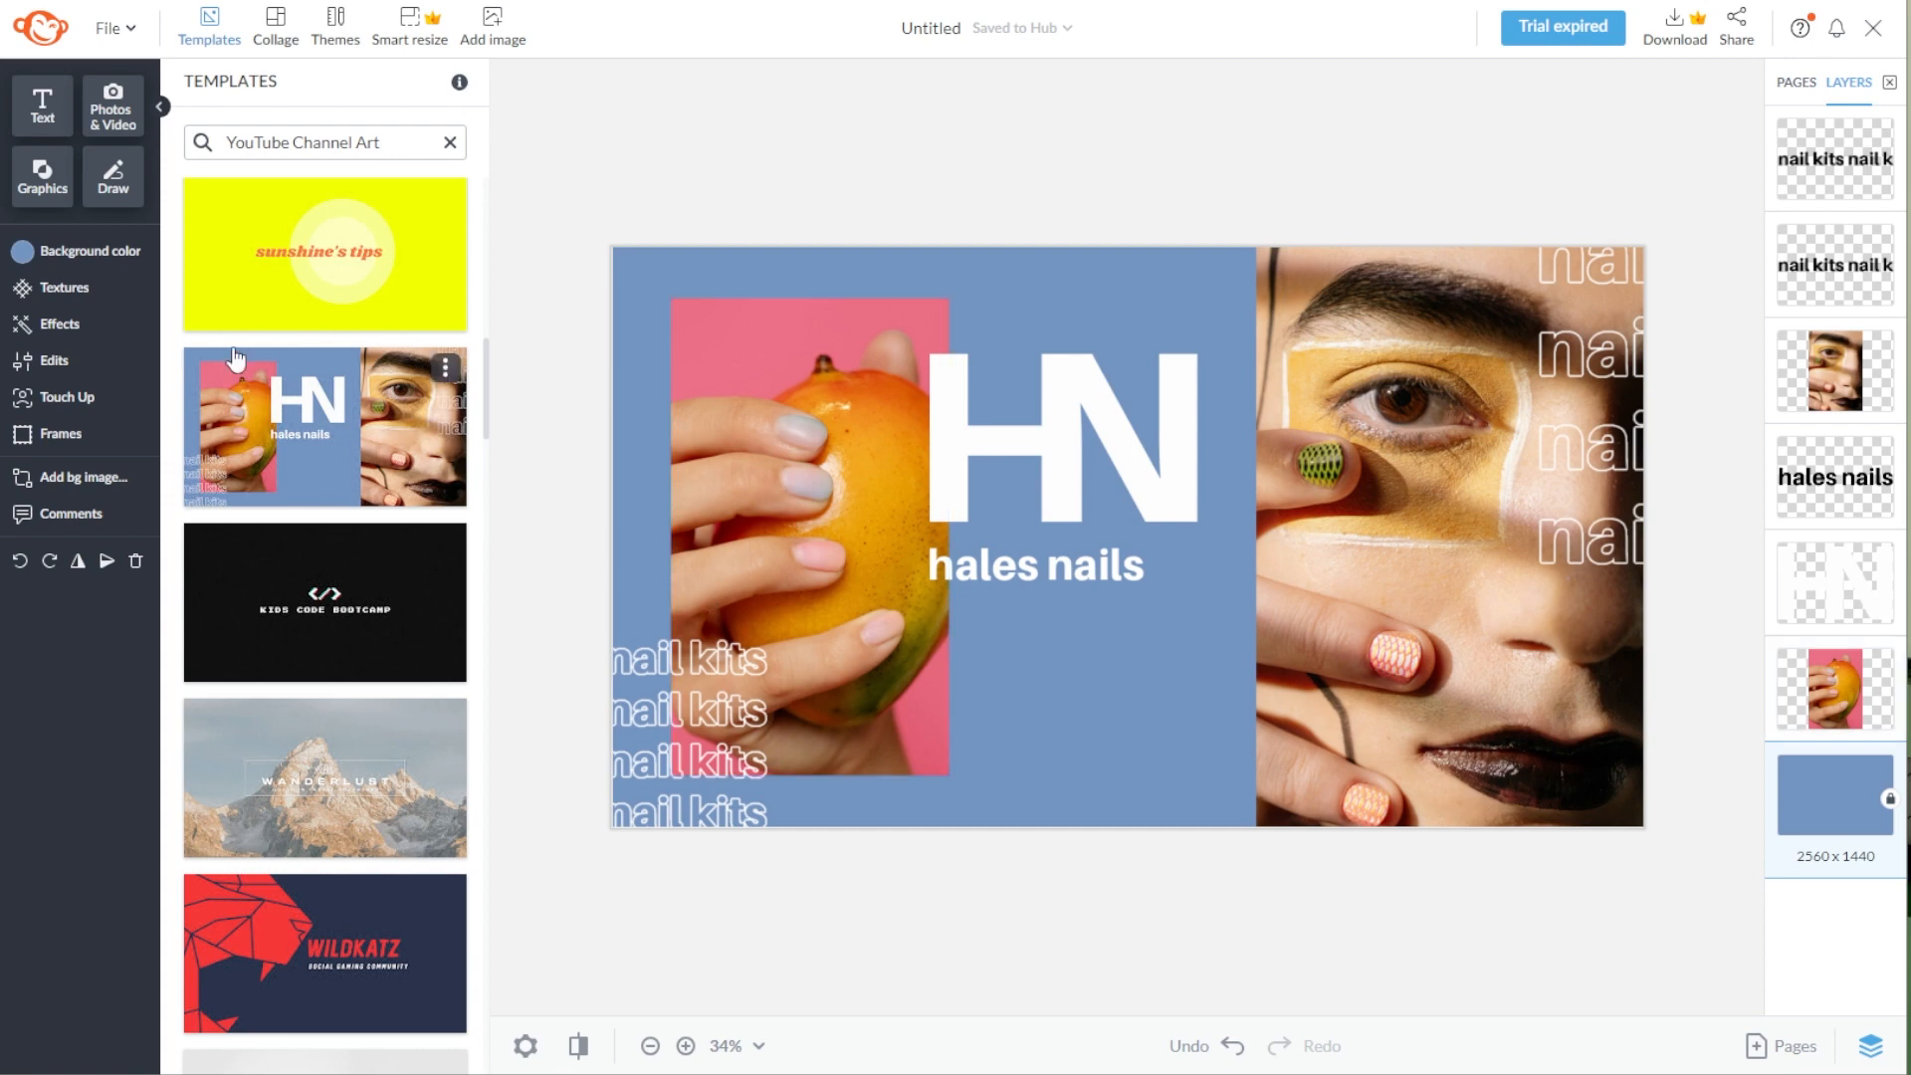
- Examine the graphics library, looking into the Beauty & Fashion and Community categories
{"action": "left_click", "coordinate": [43, 179]}
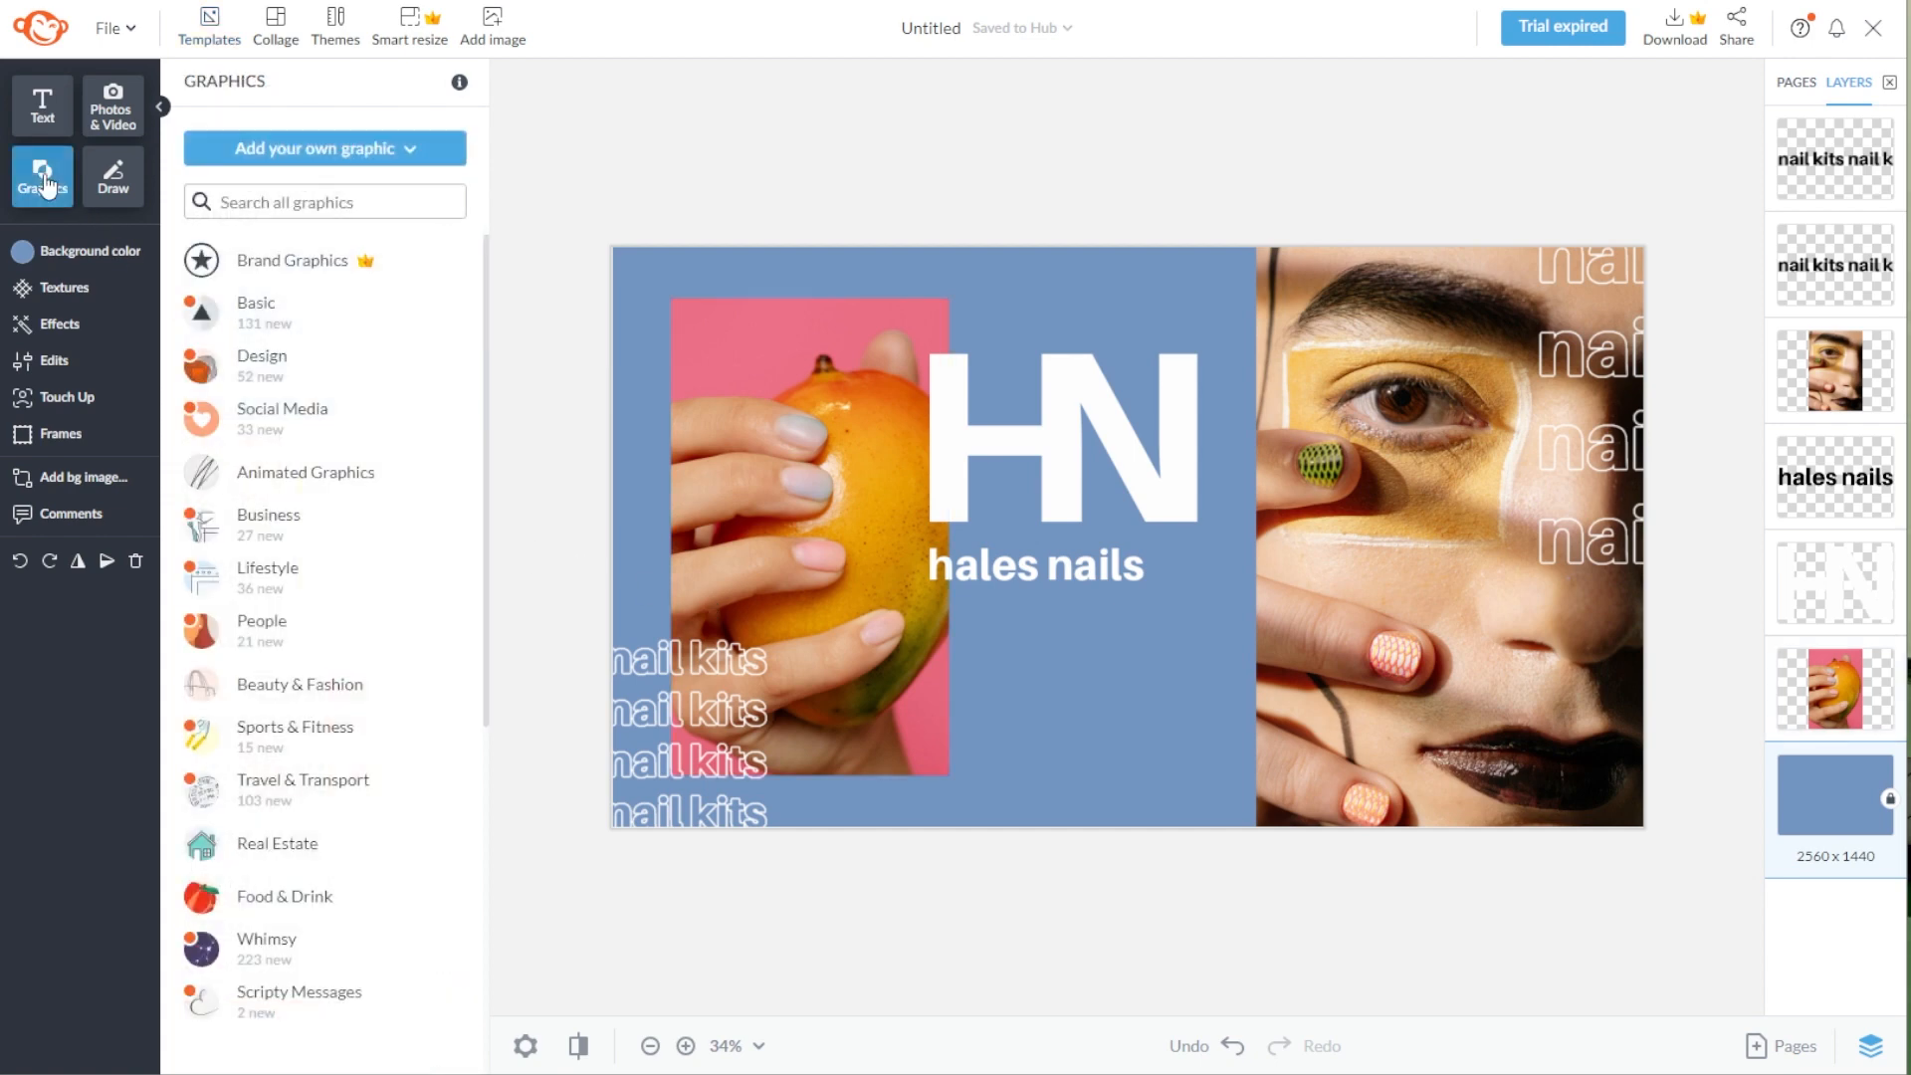
{"action": "left_click", "coordinate": [301, 687]}
{"action": "scroll", "coordinate": [299, 692], "scroll_direction": "down", "scroll_amount": 10}
{"action": "scroll", "coordinate": [295, 689], "scroll_direction": "down", "scroll_amount": 15}
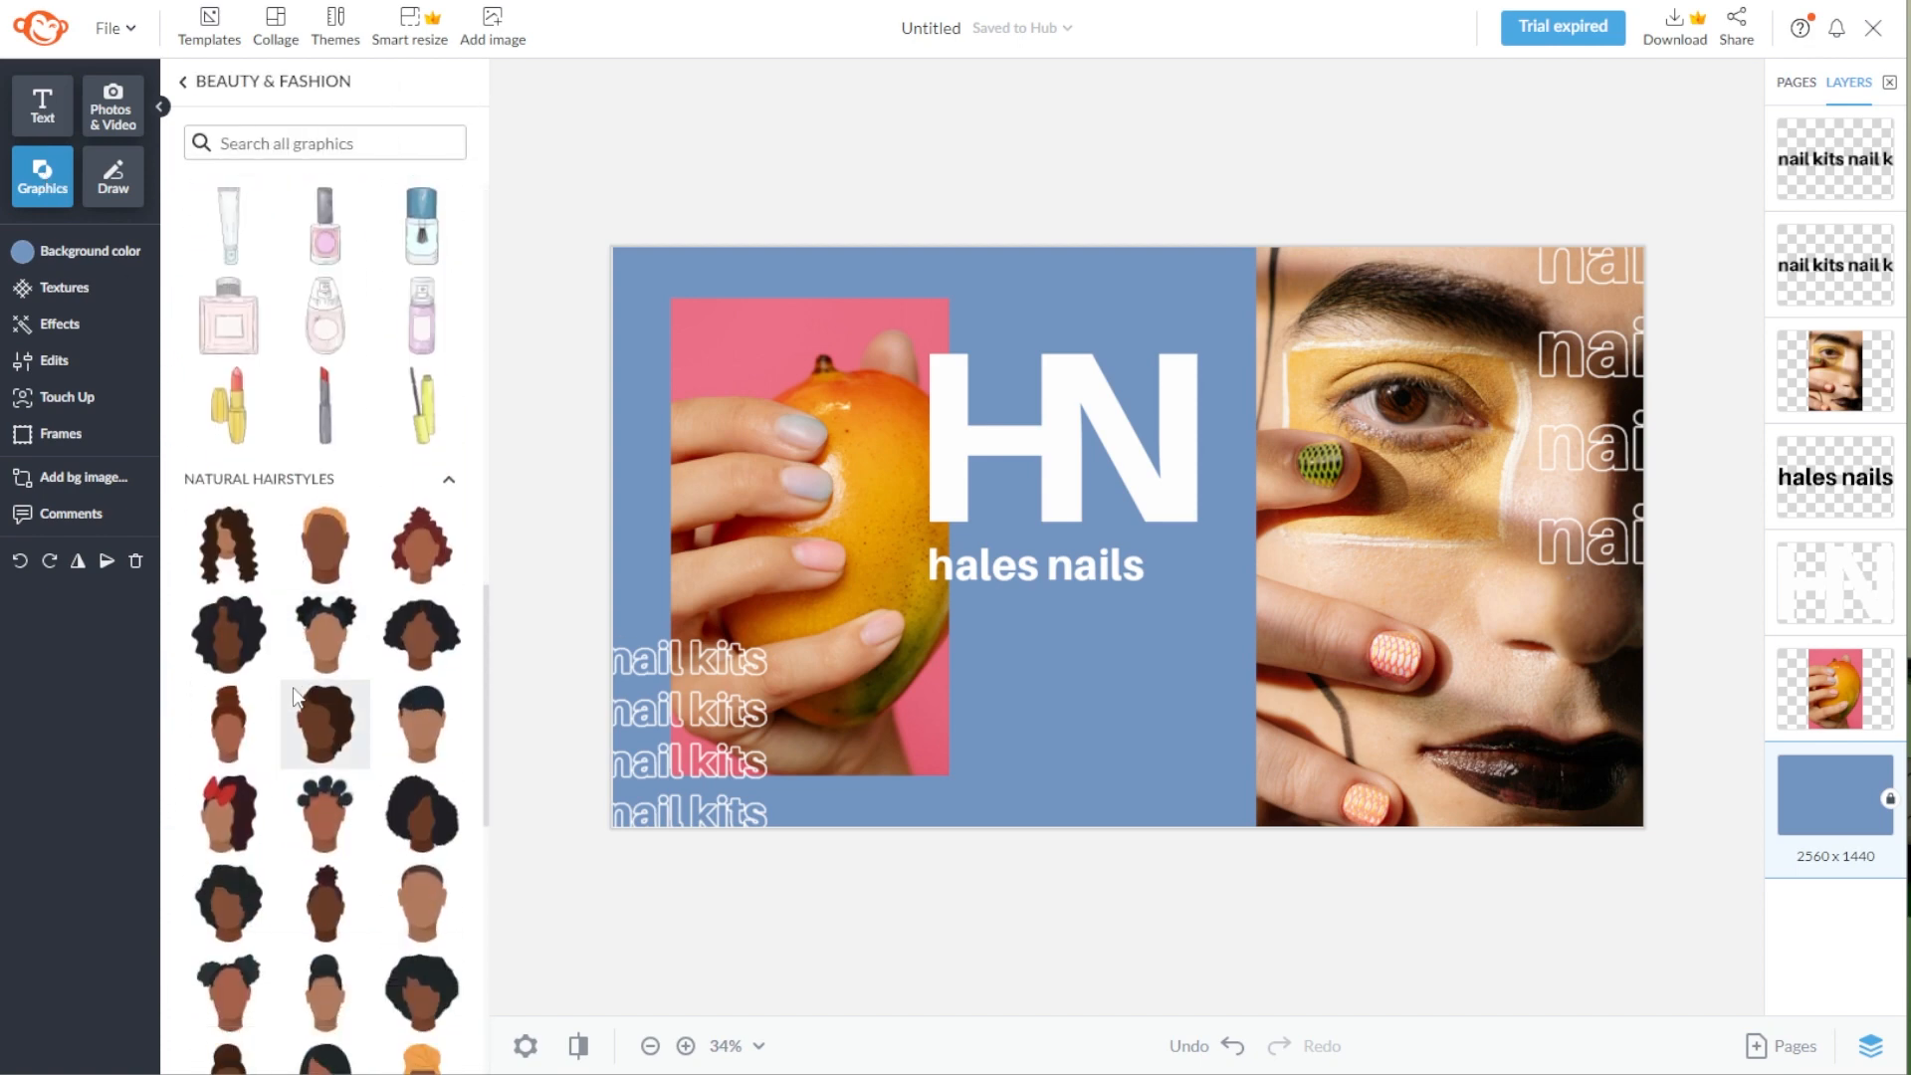
{"action": "left_click", "coordinate": [190, 86]}
{"action": "scroll", "coordinate": [334, 515], "scroll_direction": "down", "scroll_amount": 2}
{"action": "scroll", "coordinate": [335, 515], "scroll_direction": "down", "scroll_amount": 4}
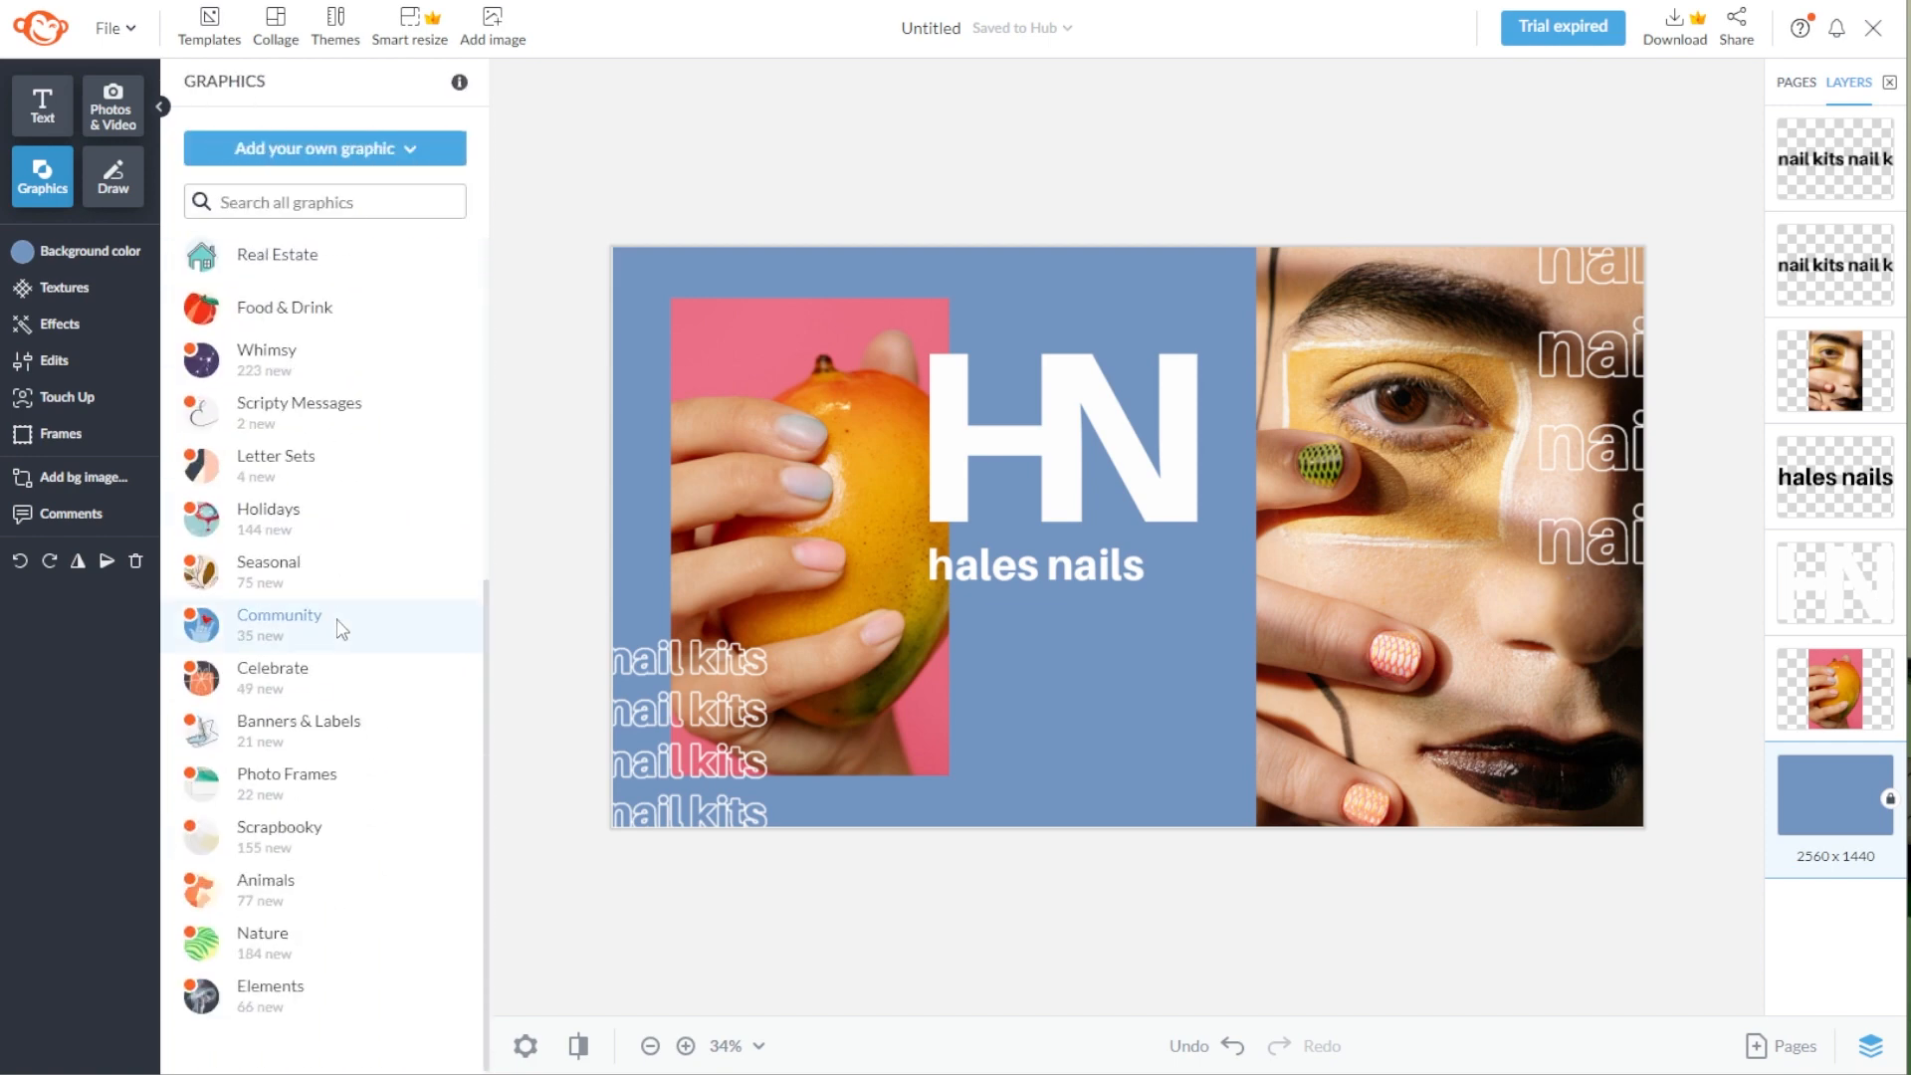
{"action": "left_click", "coordinate": [342, 629]}
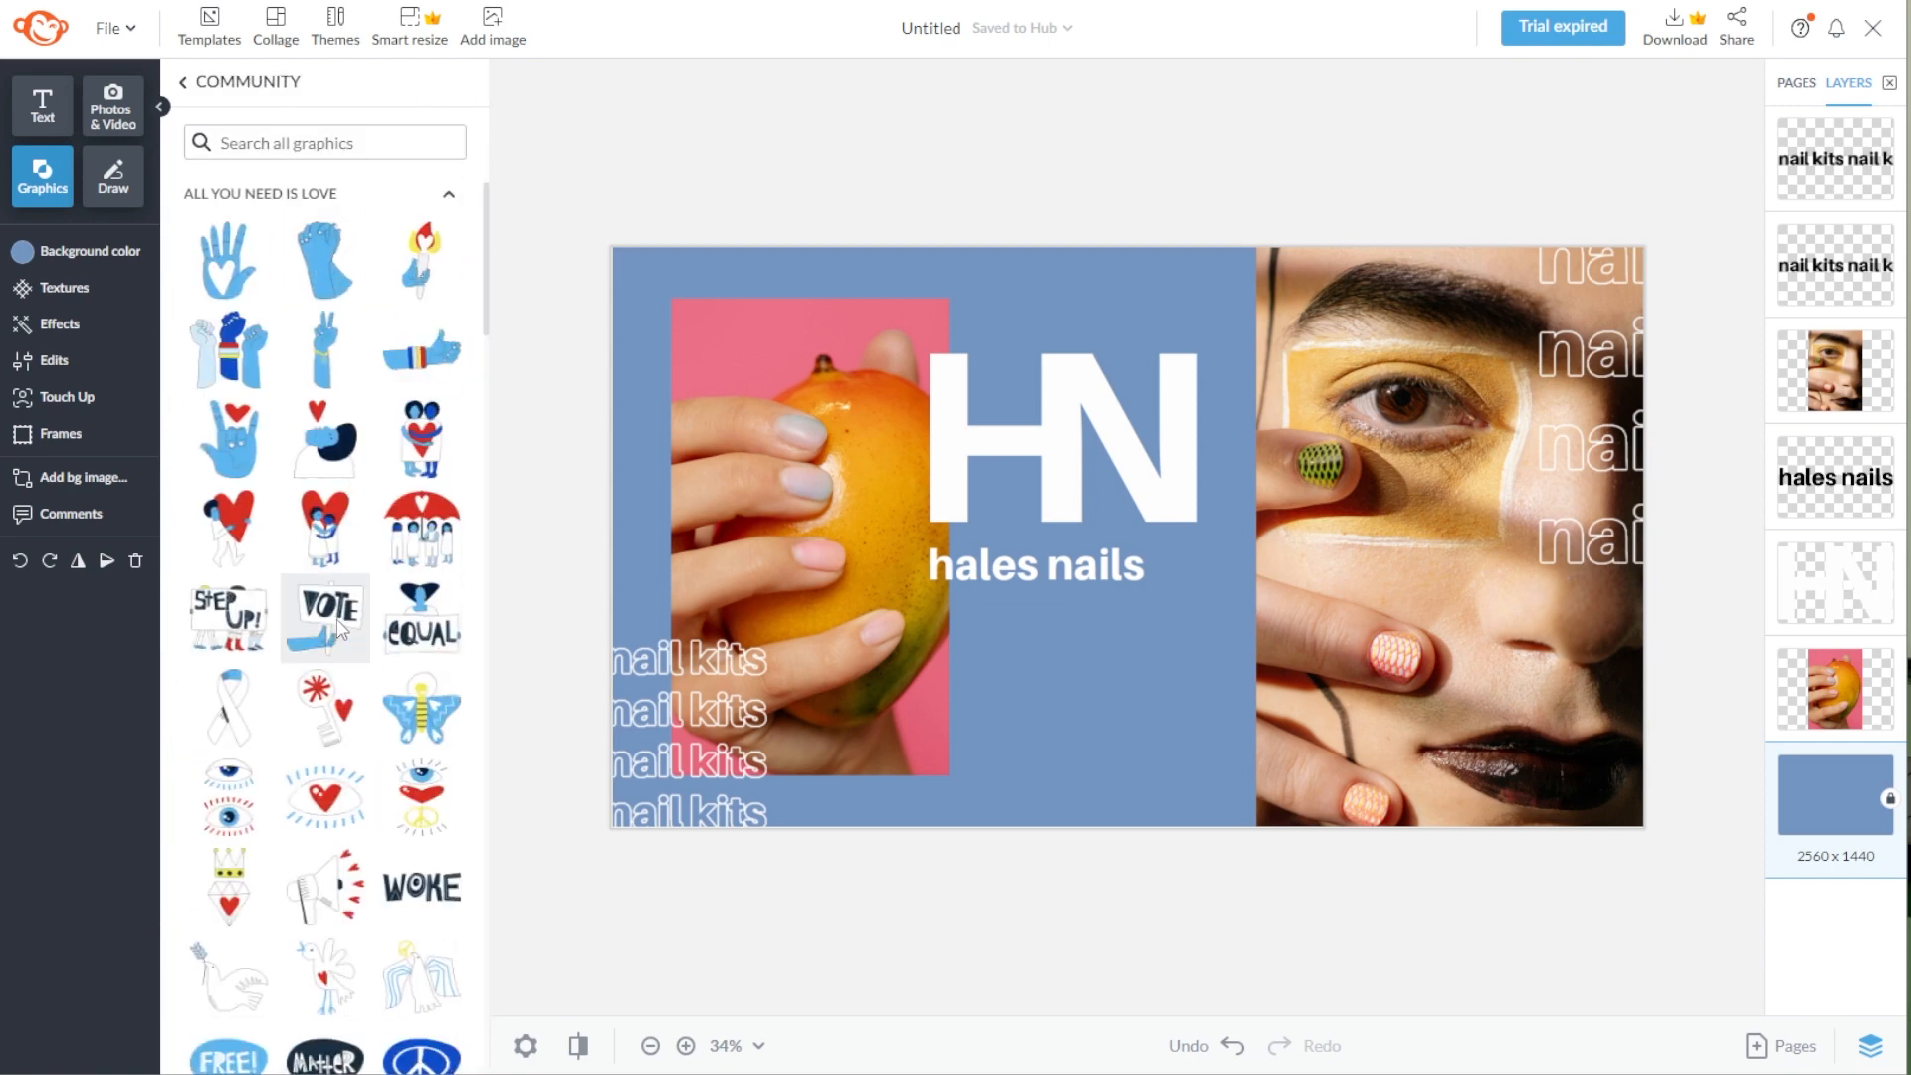
{"action": "left_click", "coordinate": [184, 82]}
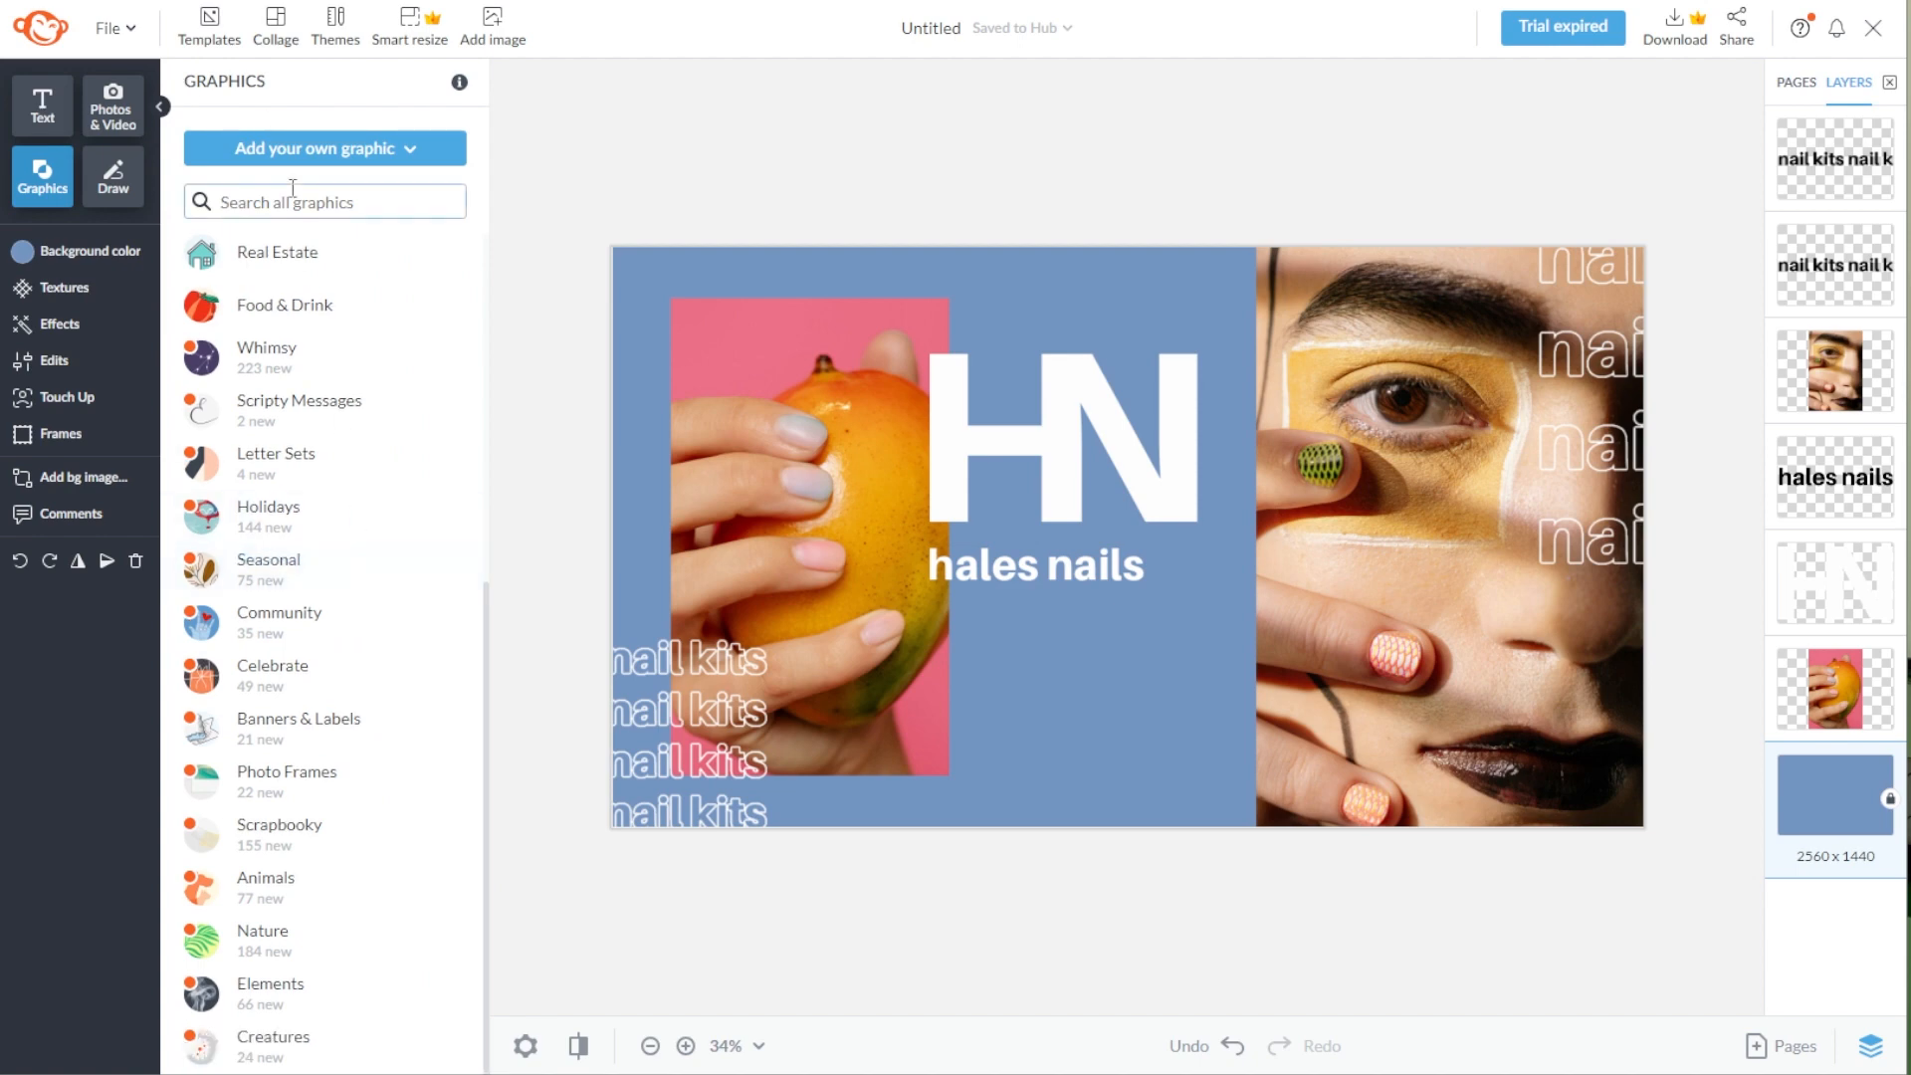
- Search the graphics for NAIL, add the Clear Nail Polish graphic and move it below the HN letters
{"action": "left_click", "coordinate": [328, 201]}
{"action": "type", "text": "NAILS"}
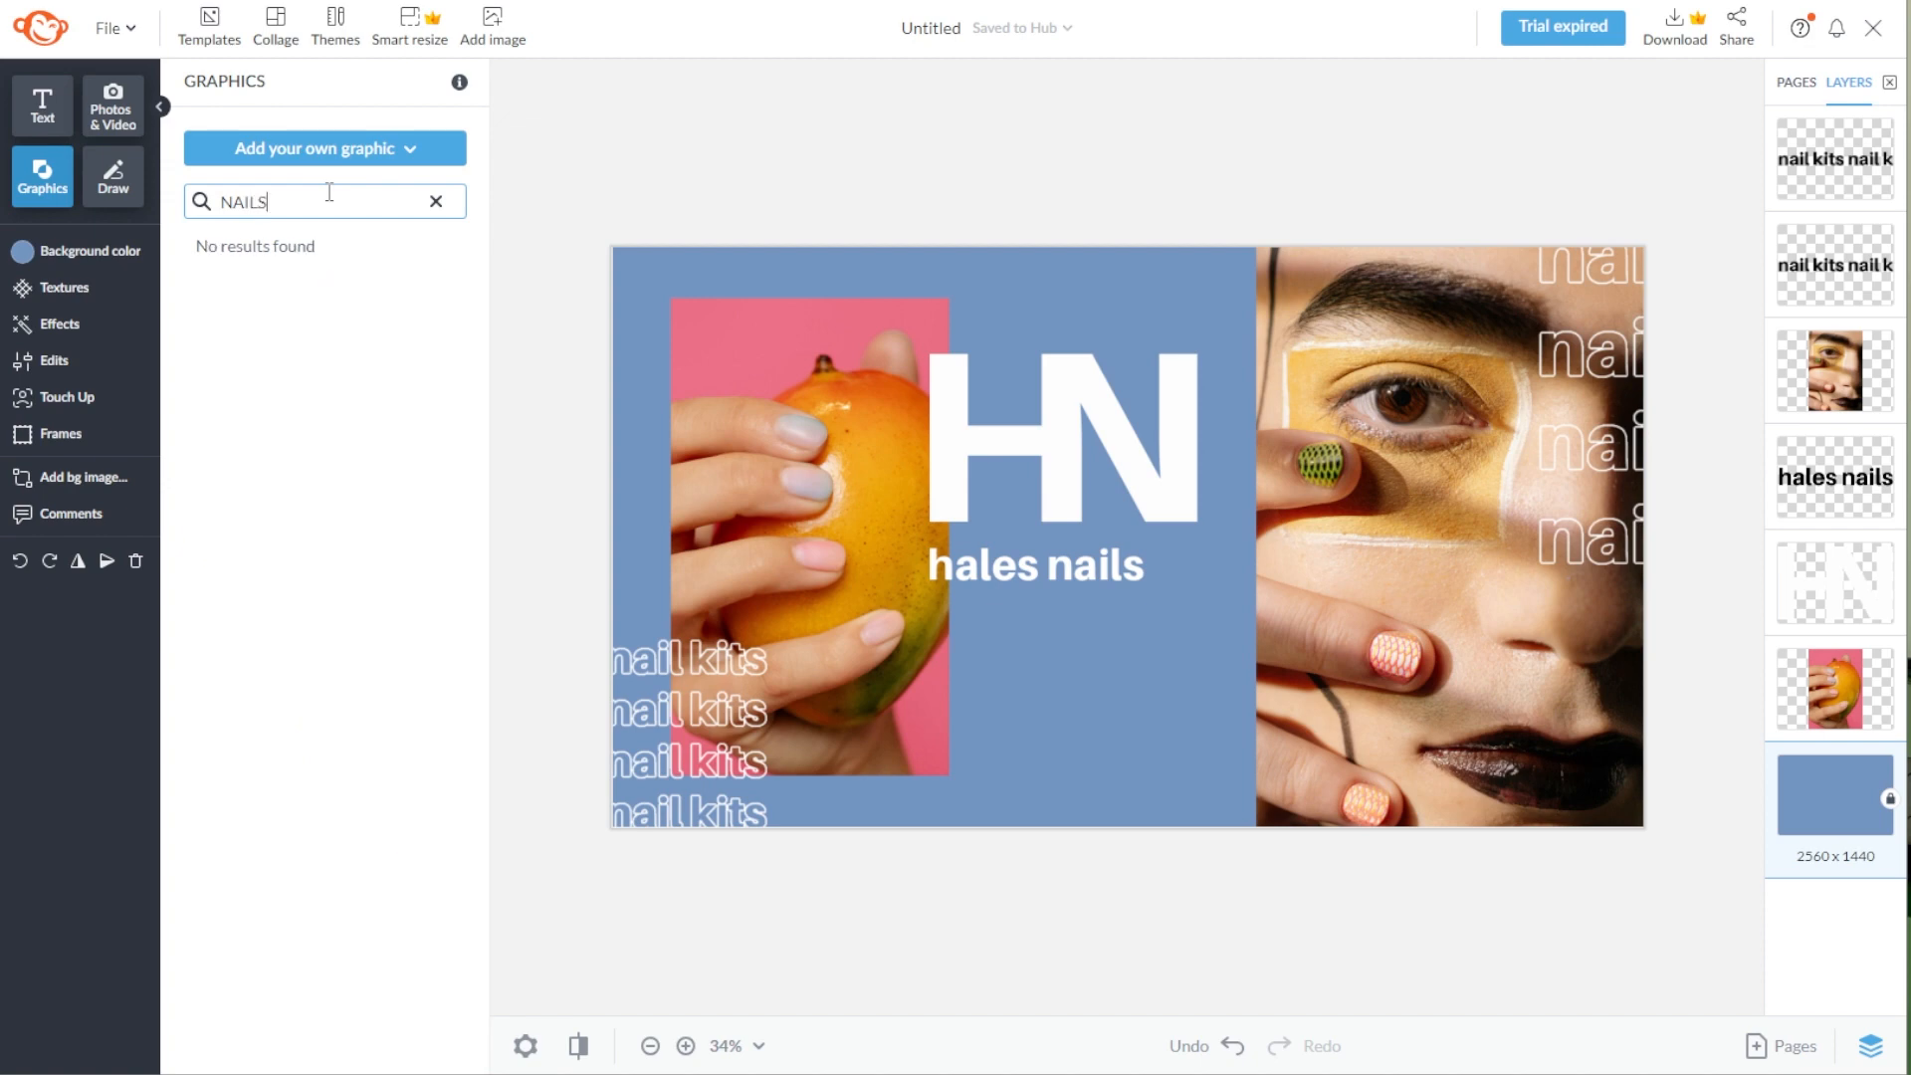
{"action": "key", "text": "BackSpace"}
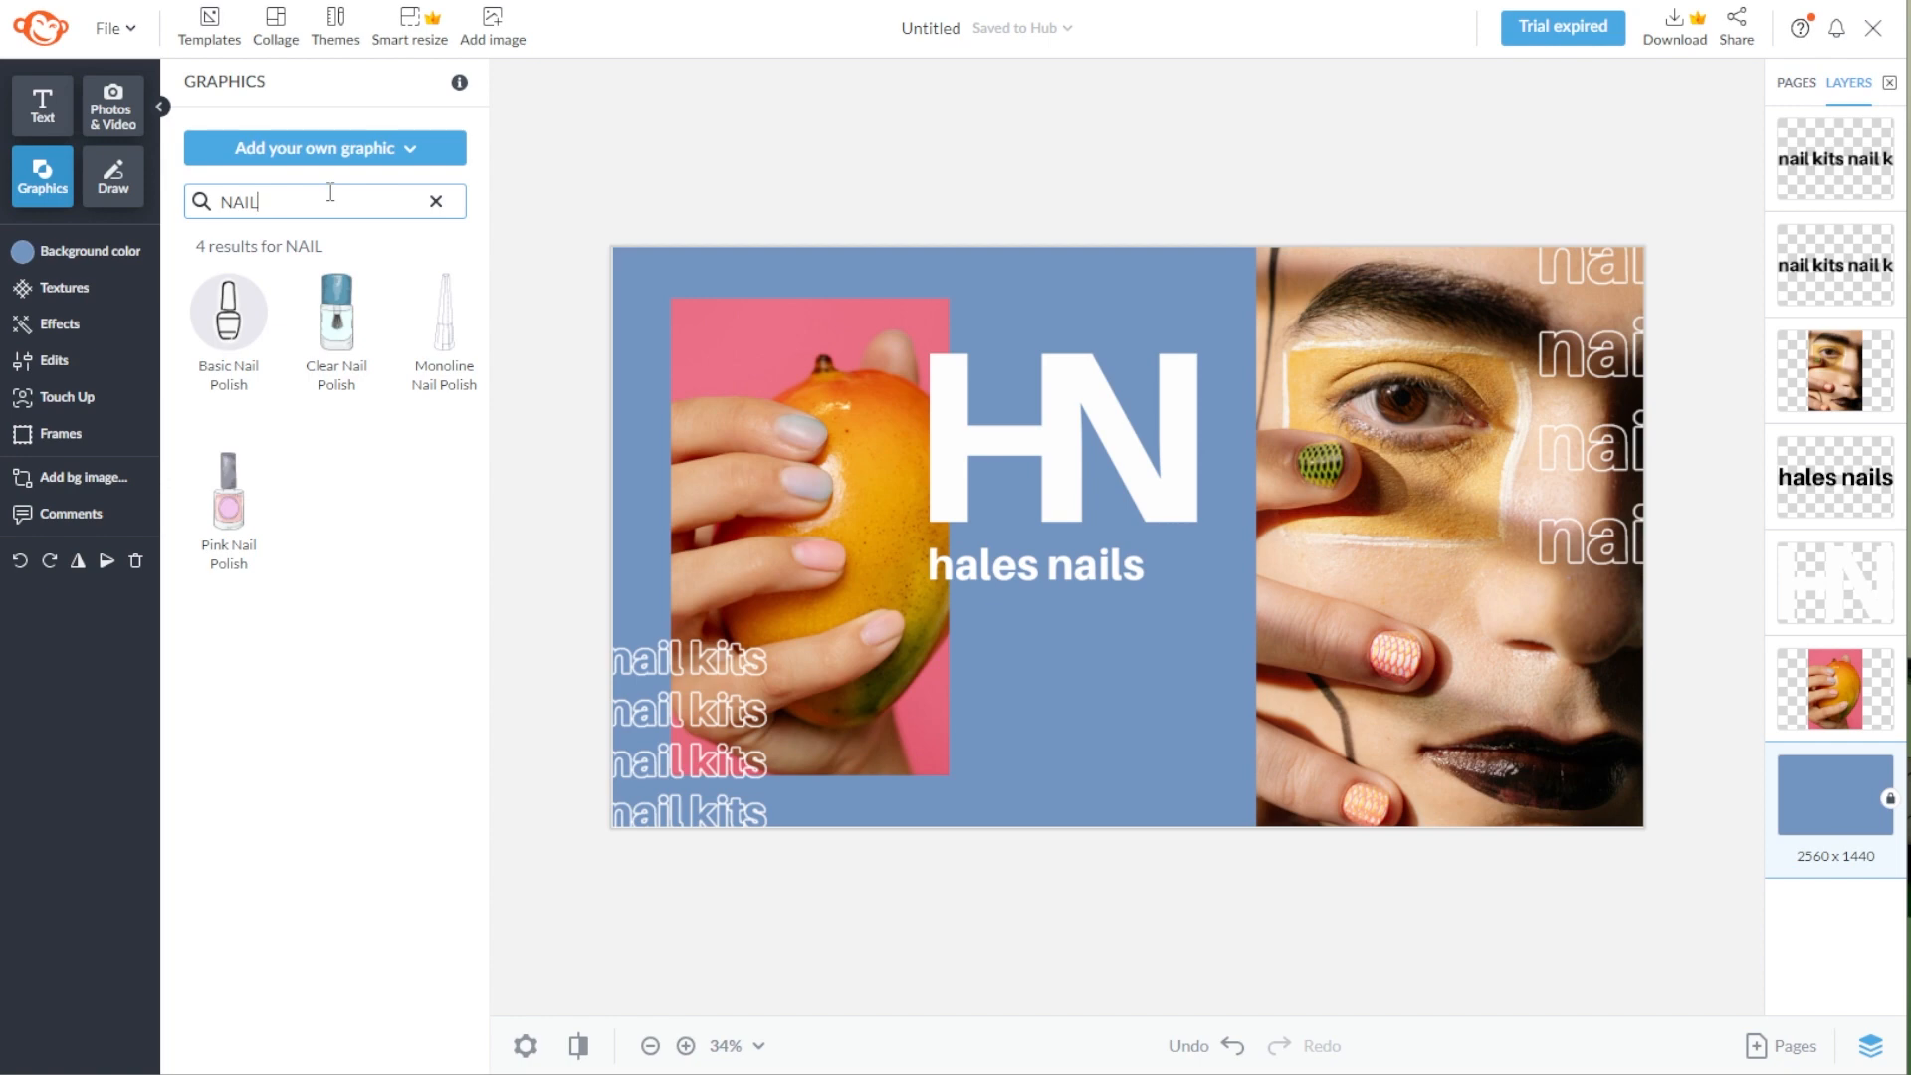
{"action": "left_click", "coordinate": [344, 317]}
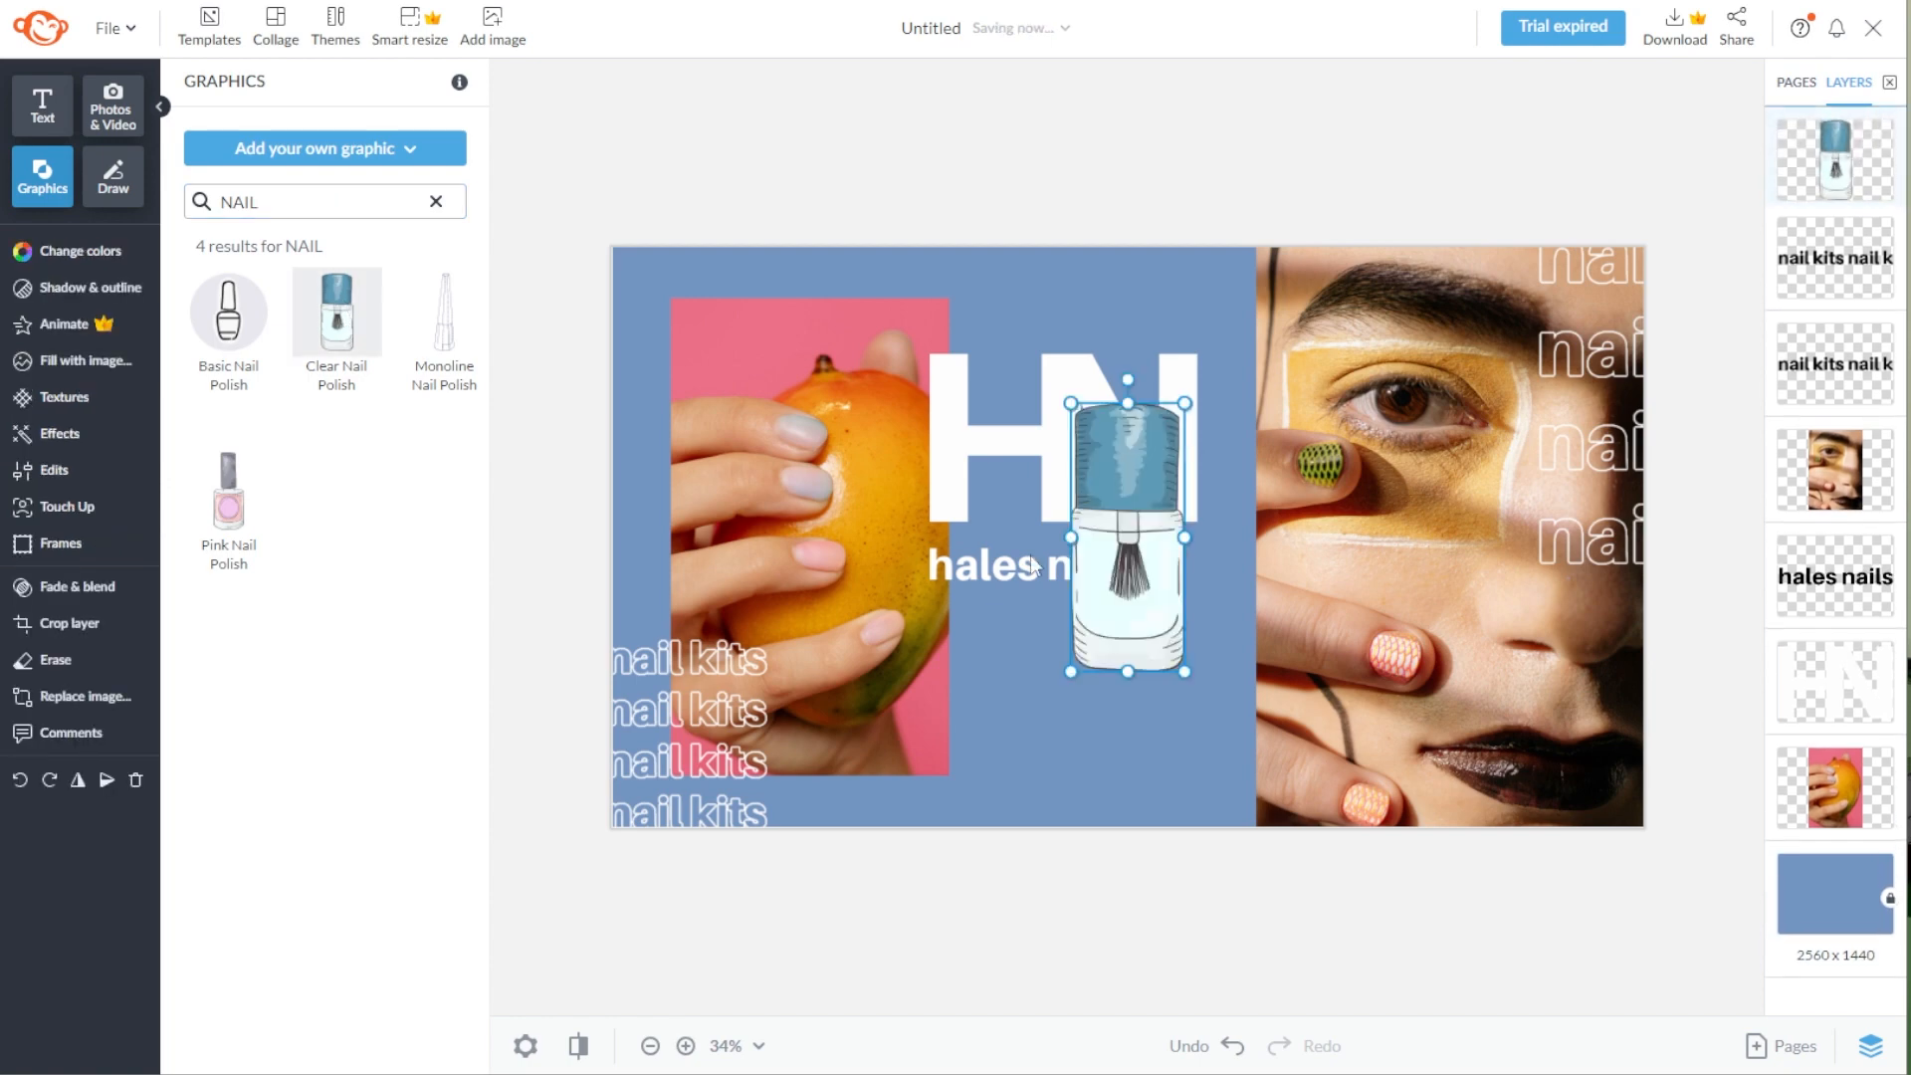
{"action": "left_click_drag", "start_coordinate": [1130, 603], "coordinate": [1141, 724]}
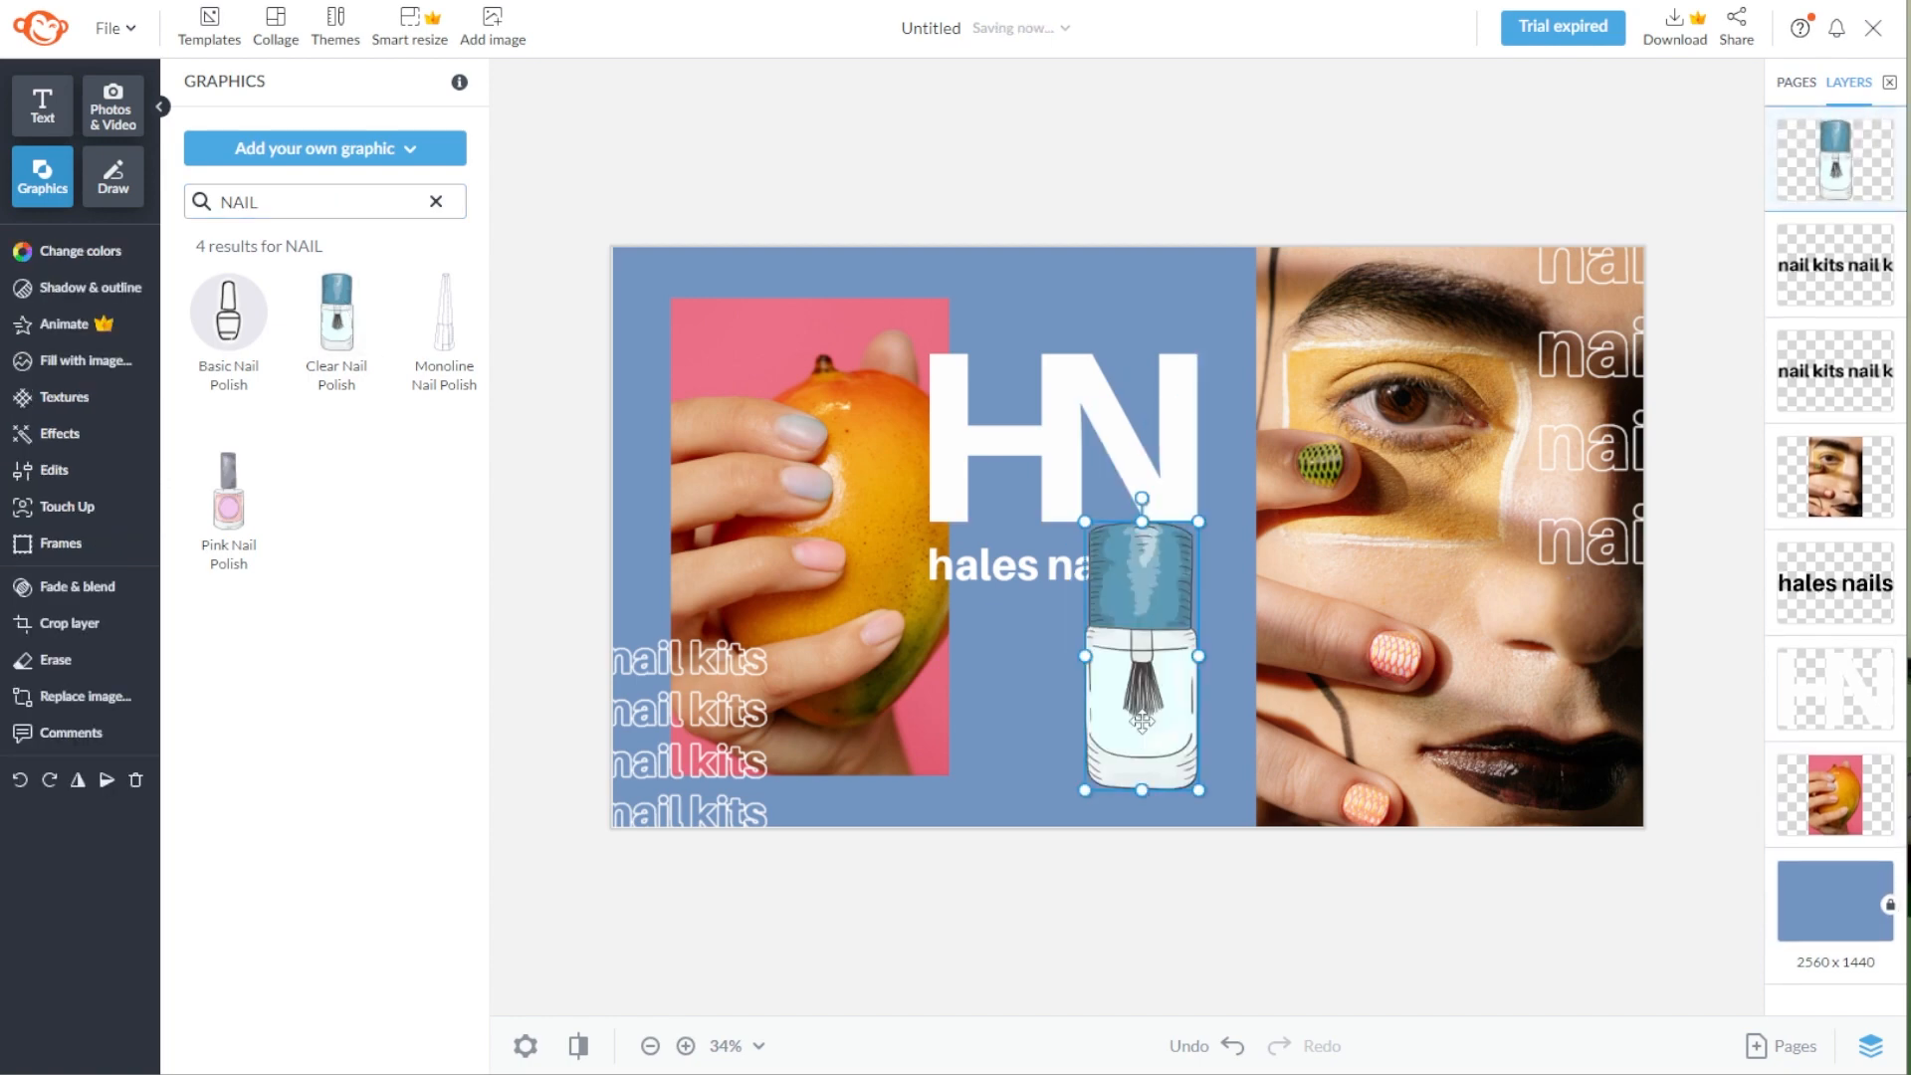
- Apply a gradient to the nail polish graphic's first color and view its shadow, outline and image fill options
{"action": "left_click", "coordinate": [46, 252]}
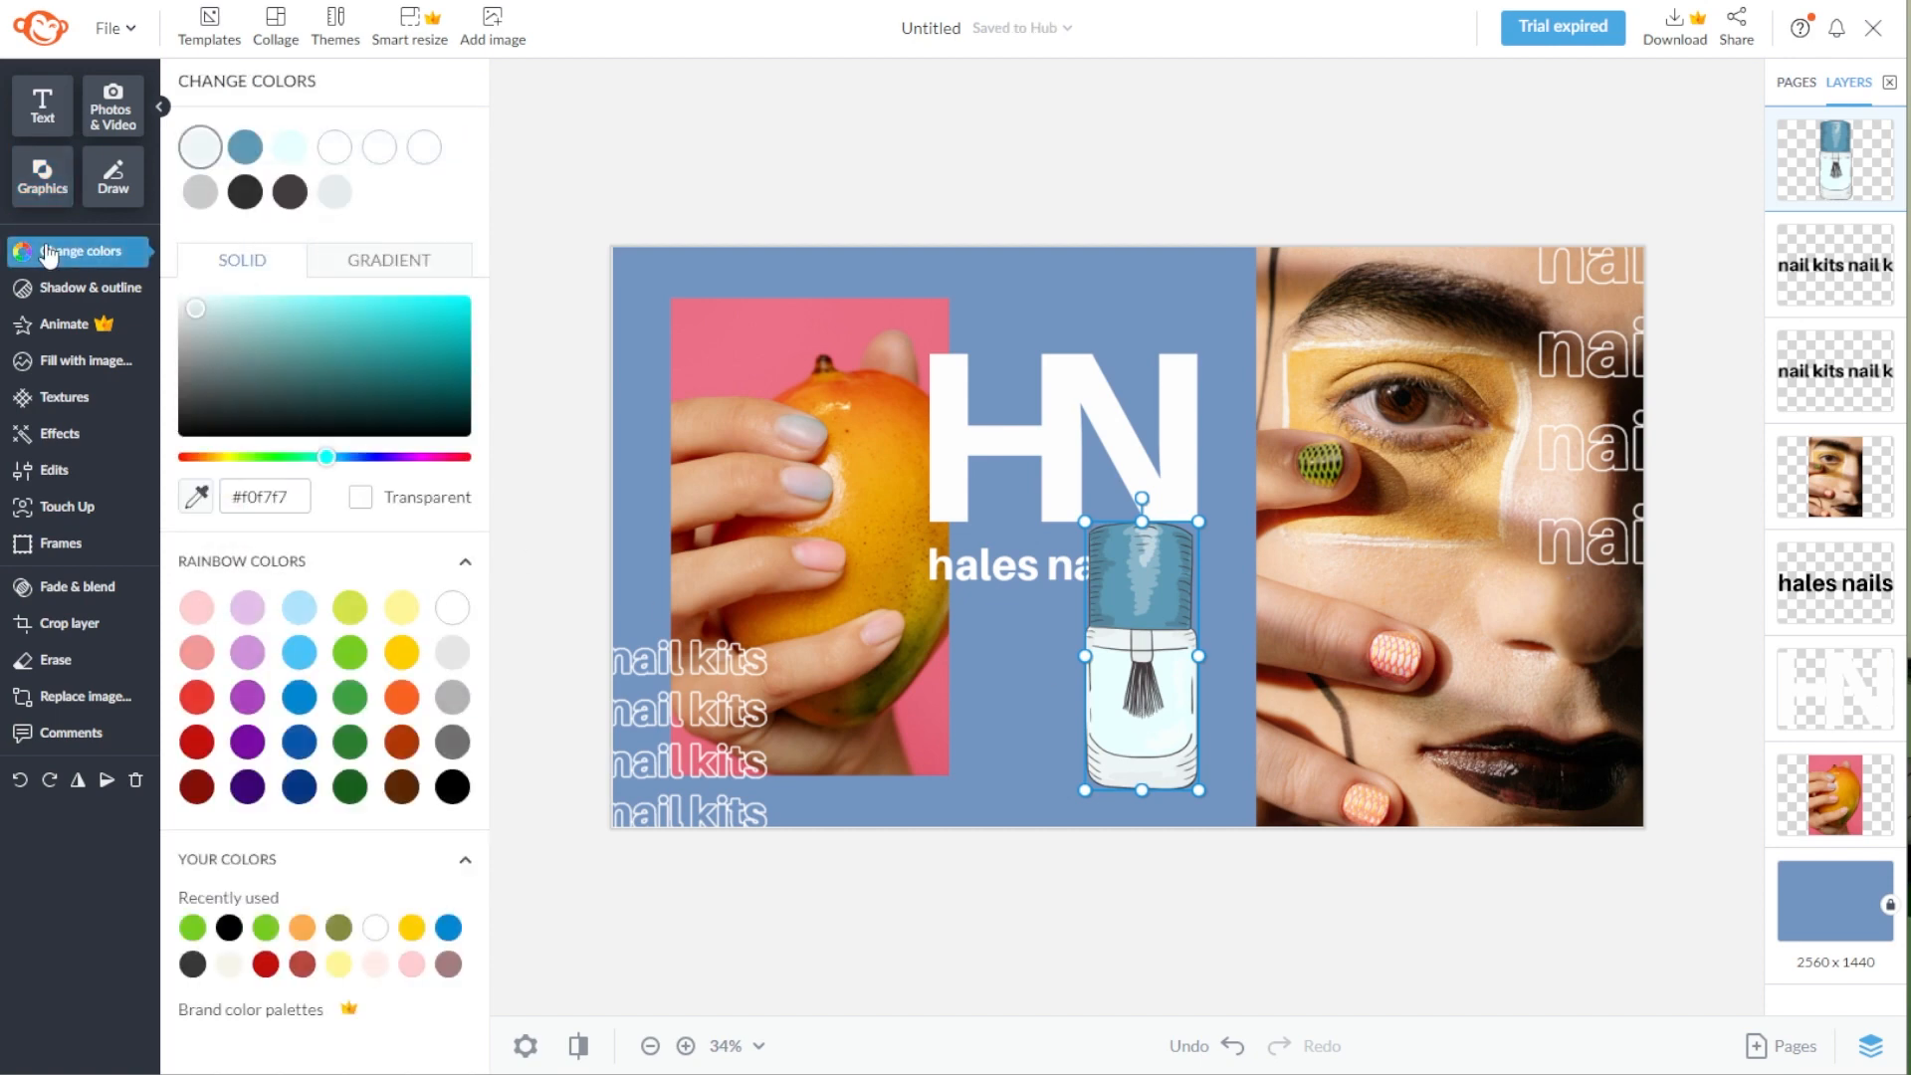
{"action": "left_click", "coordinate": [386, 259]}
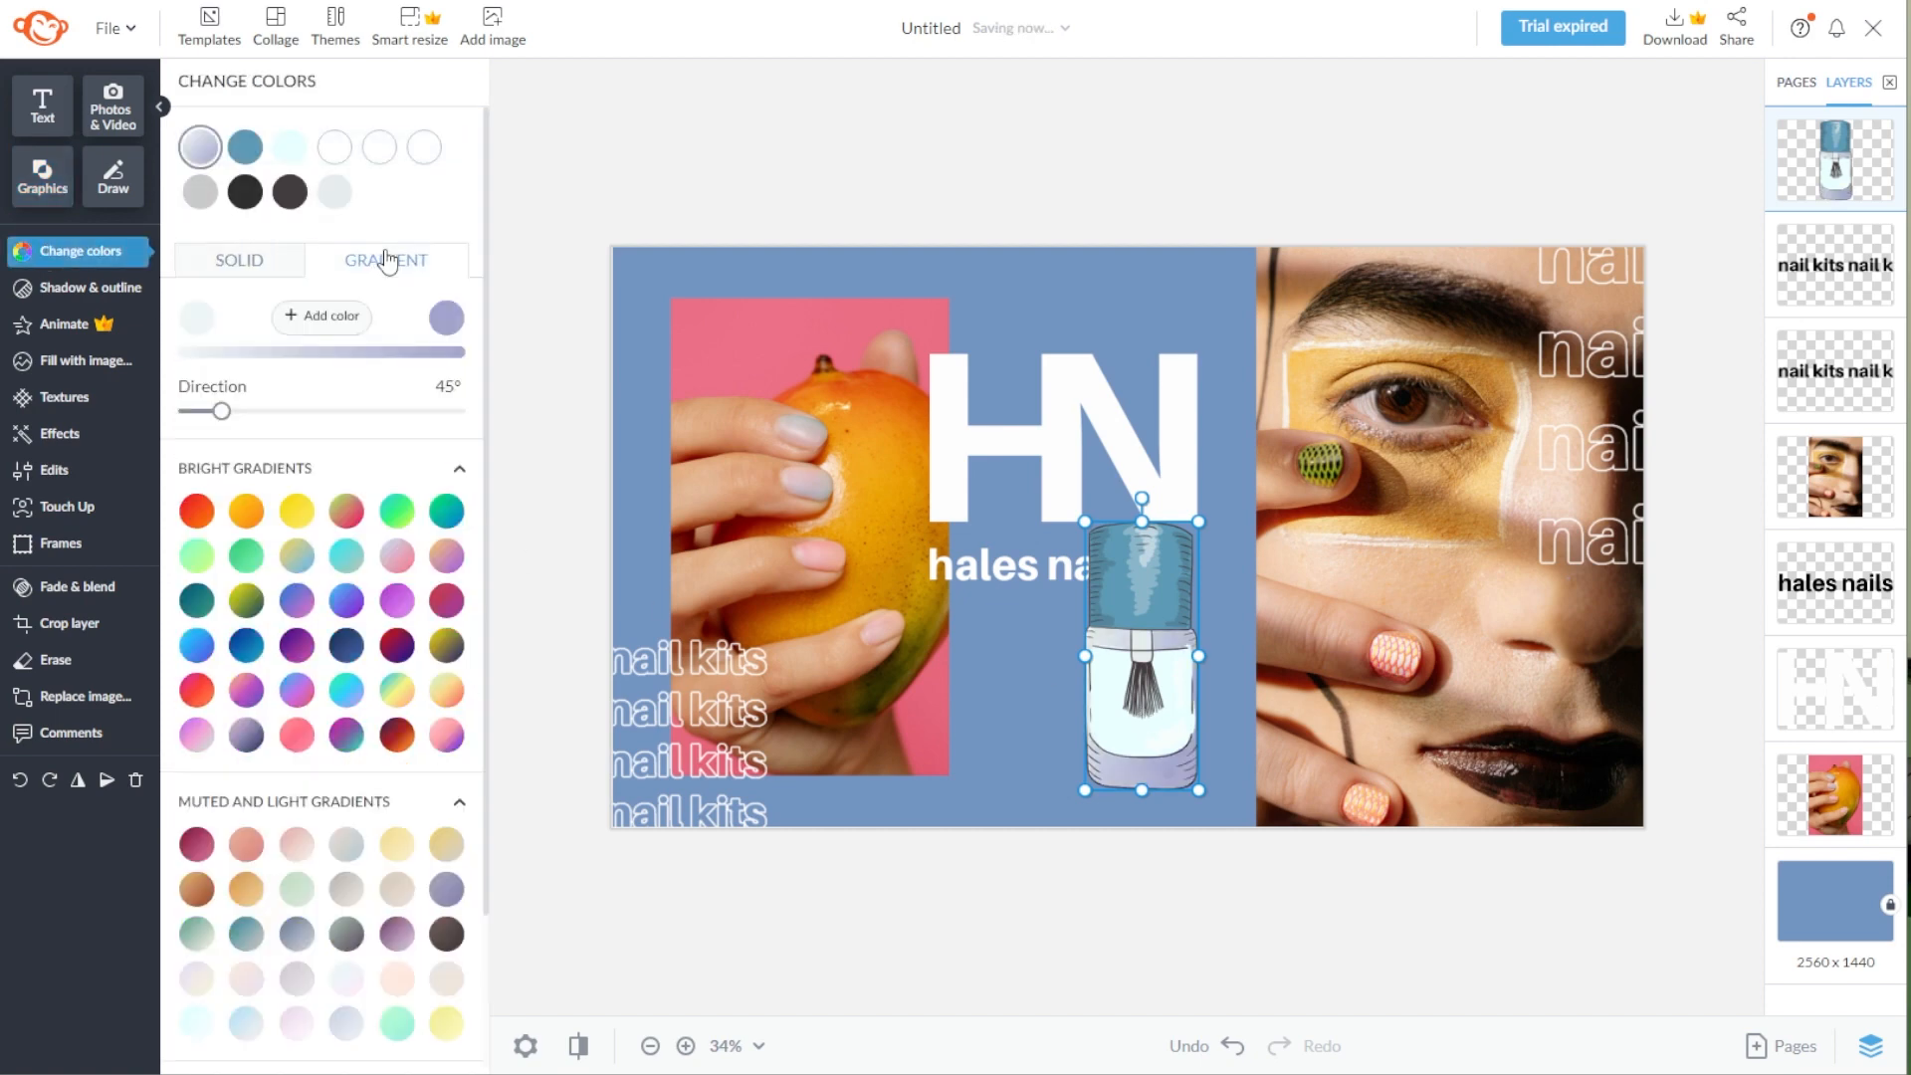
{"action": "left_click", "coordinate": [109, 288]}
{"action": "left_click", "coordinate": [116, 363]}
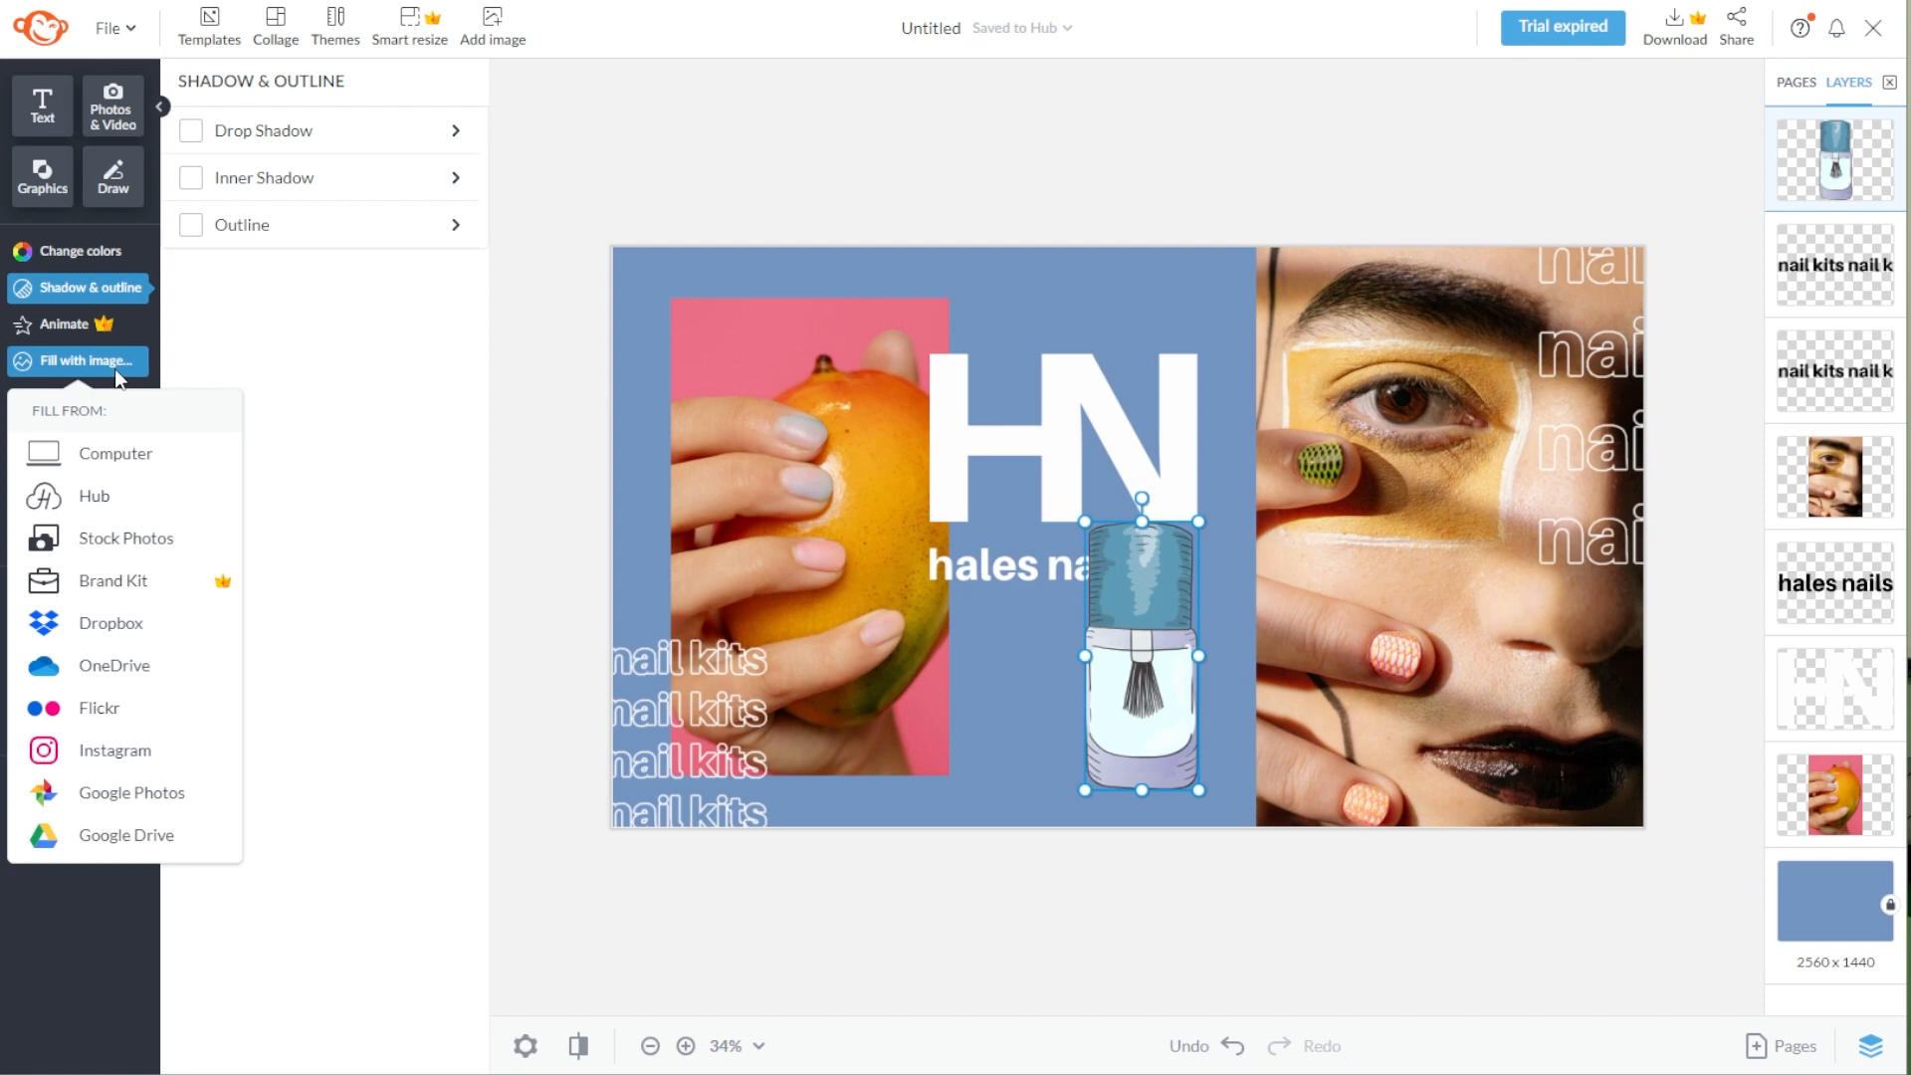
- Browse the stock photos and photo sources, and add the photo of a nurse with an elderly woman to the canvas
{"action": "left_click", "coordinate": [117, 117]}
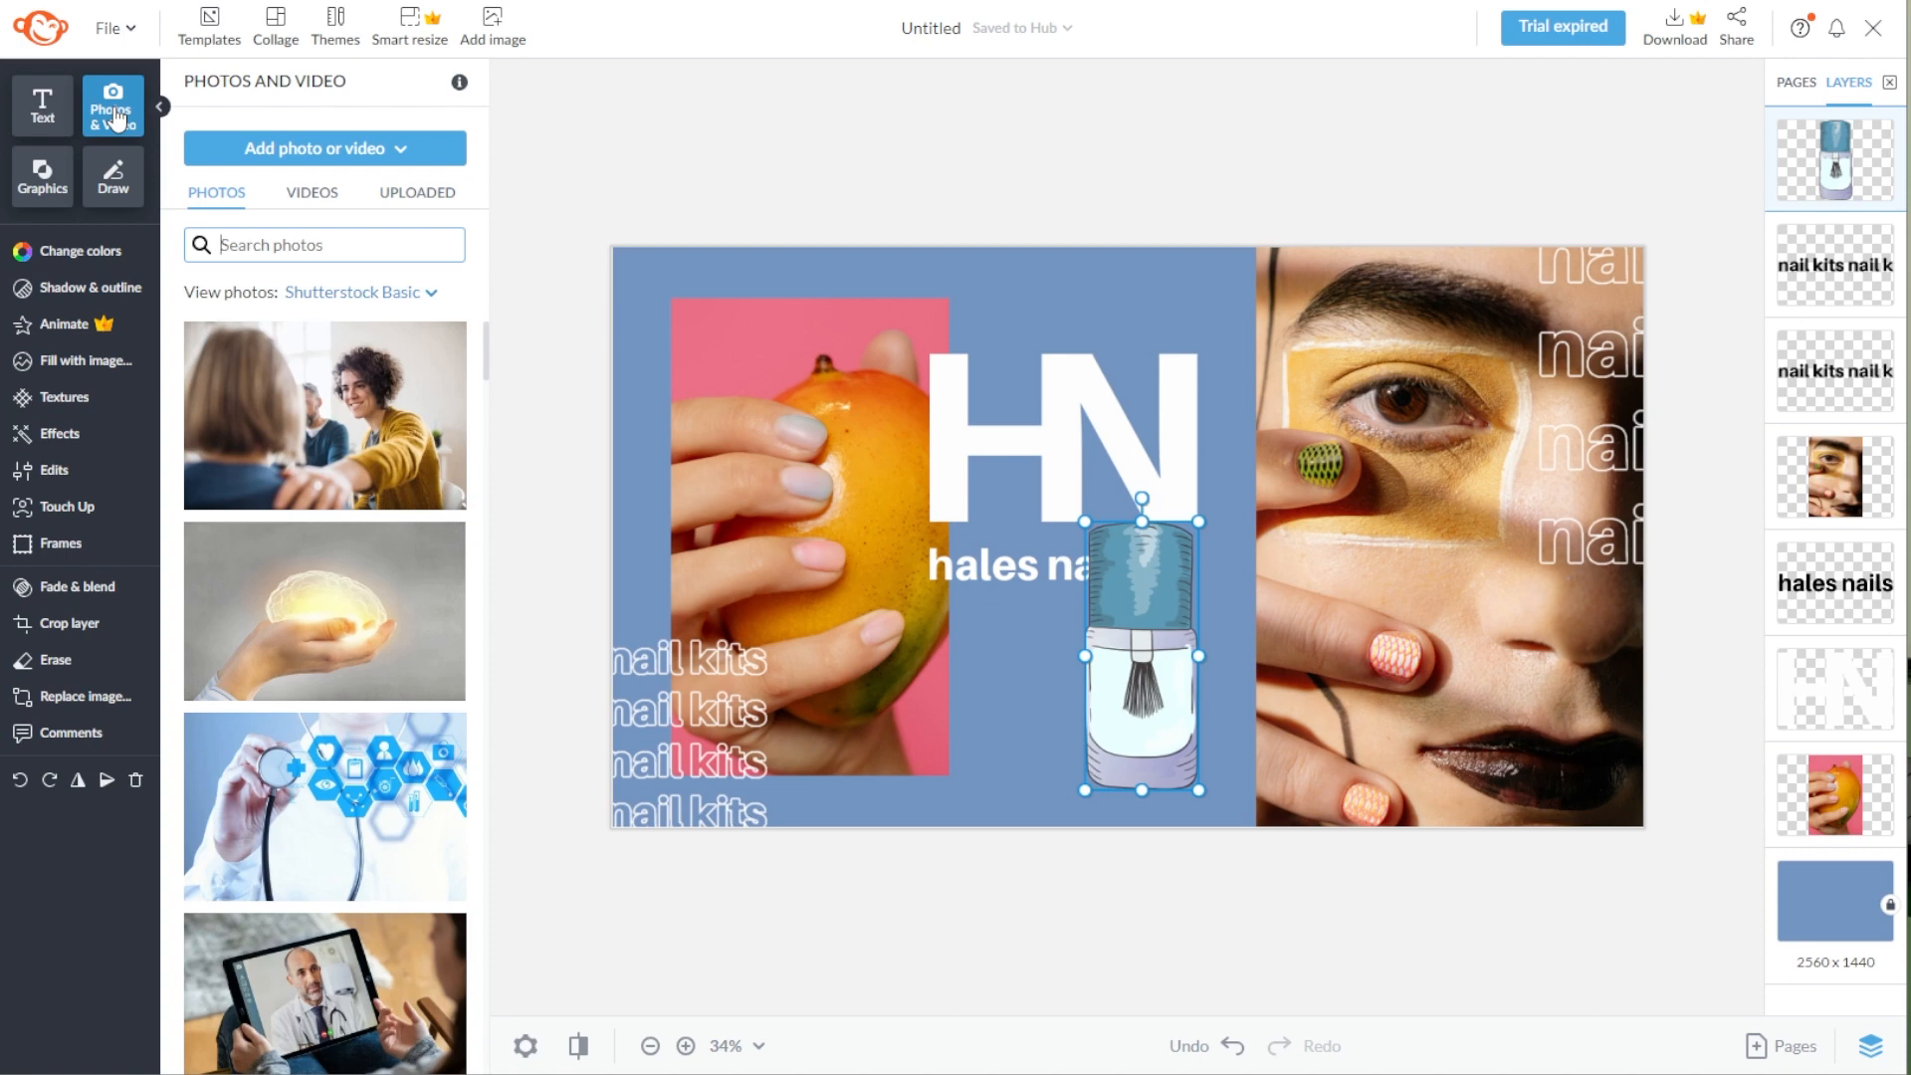
{"action": "scroll", "coordinate": [332, 476], "scroll_direction": "down", "scroll_amount": 6}
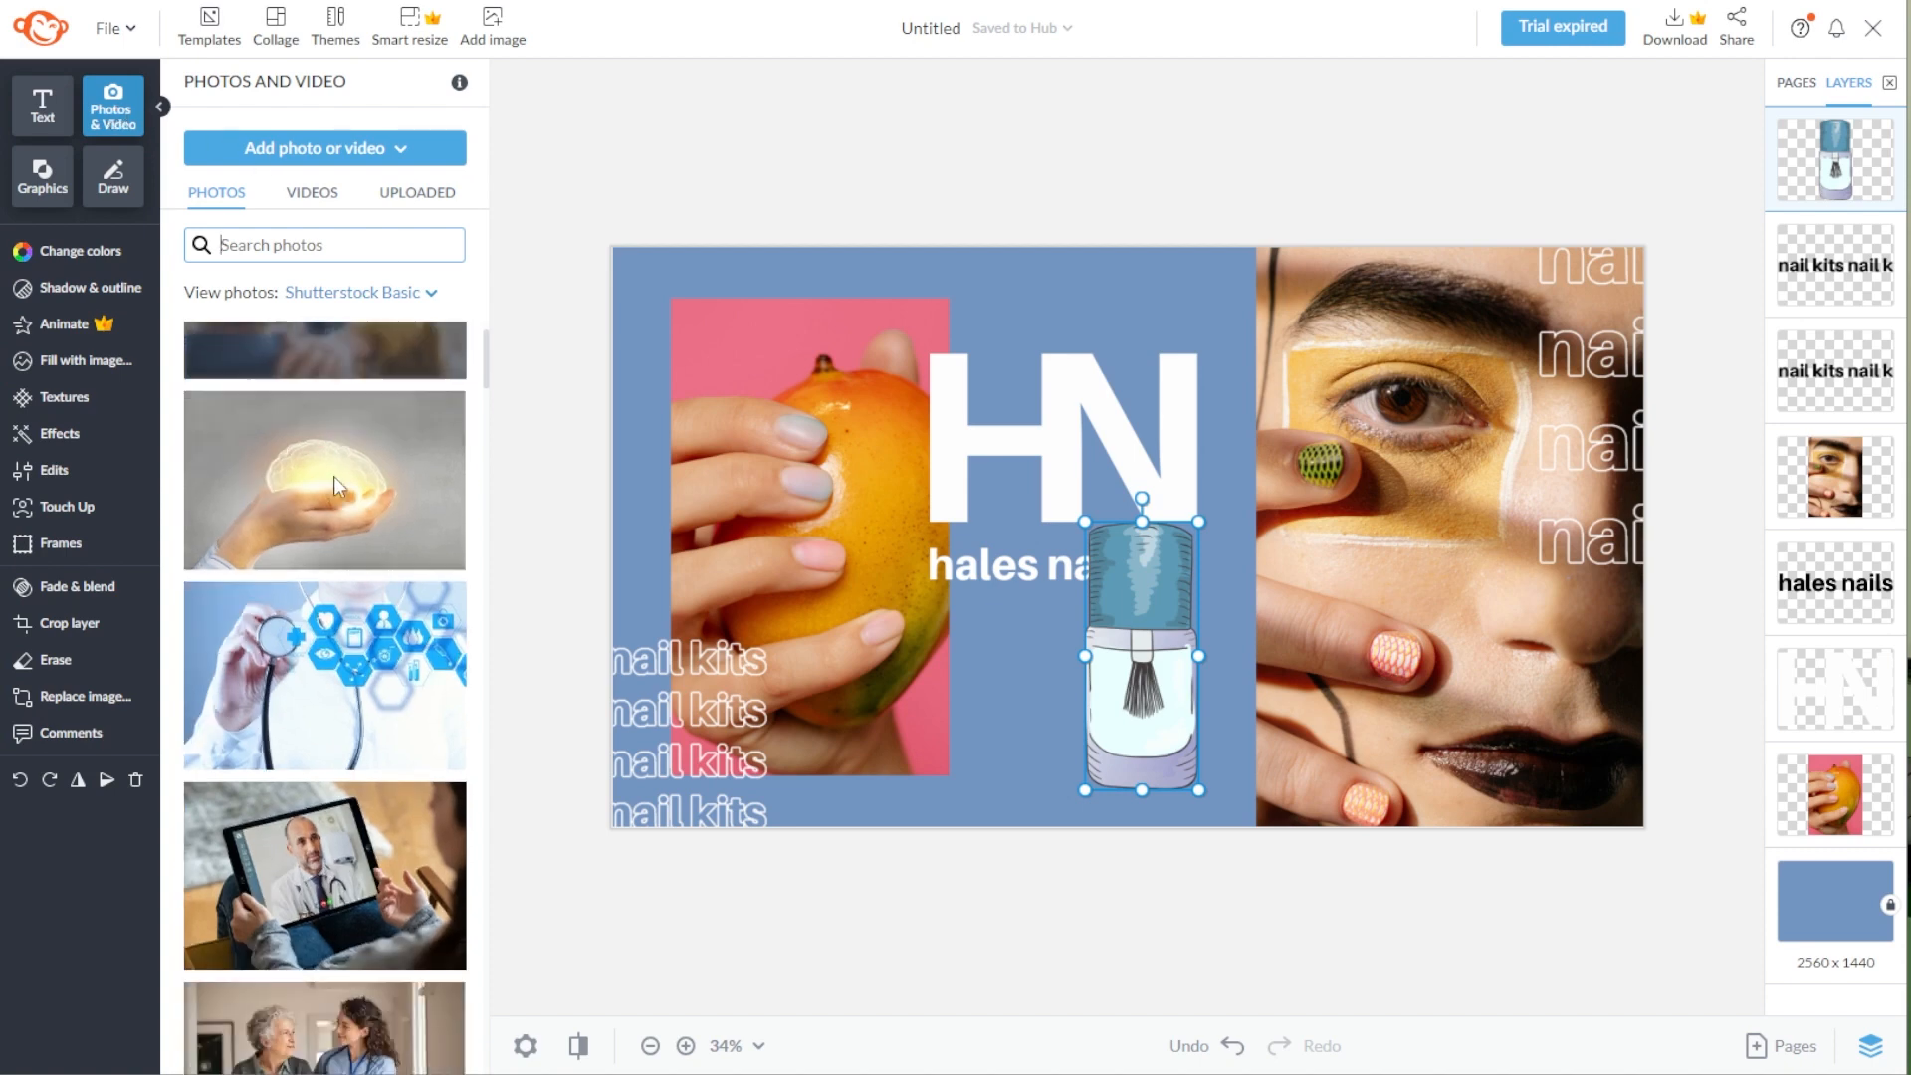
{"action": "scroll", "coordinate": [338, 418], "scroll_direction": "up", "scroll_amount": 1}
{"action": "left_click", "coordinate": [360, 160]}
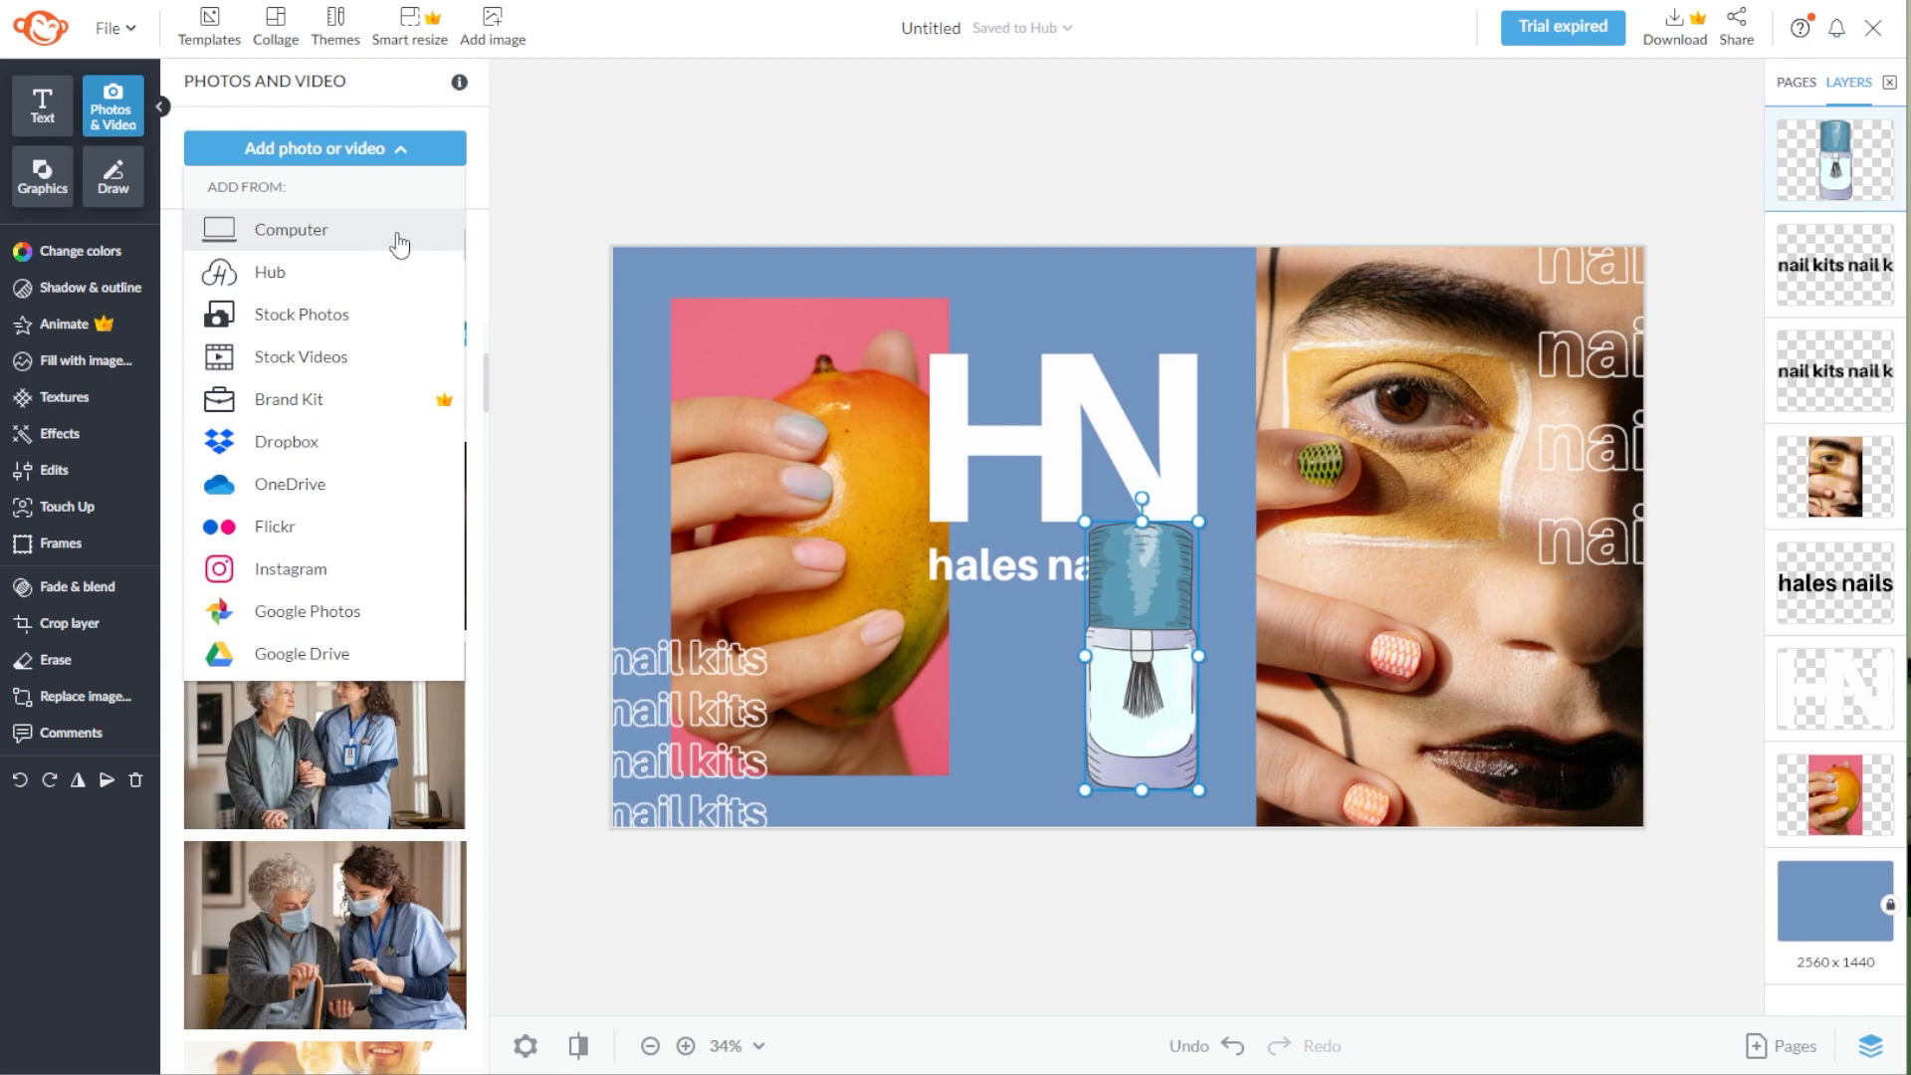
{"action": "left_click", "coordinate": [375, 845]}
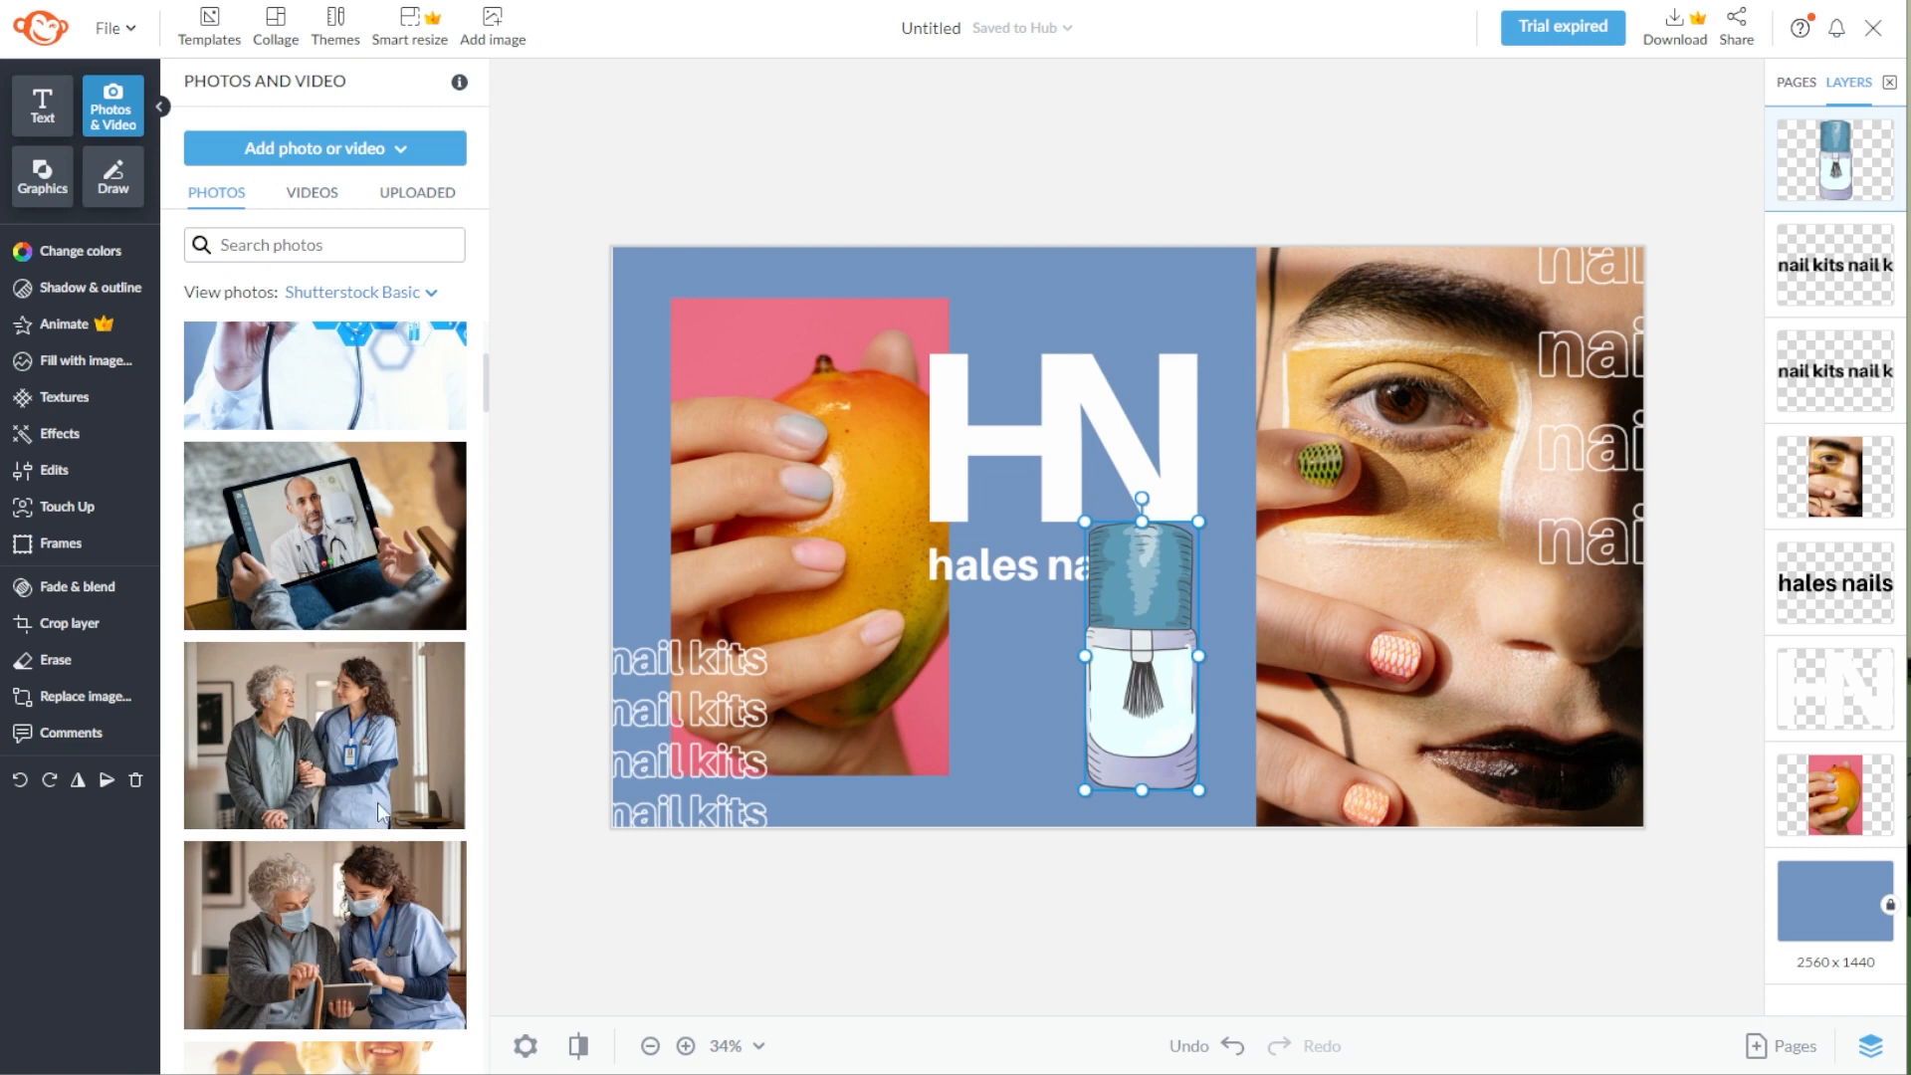
{"action": "left_click", "coordinate": [342, 731]}
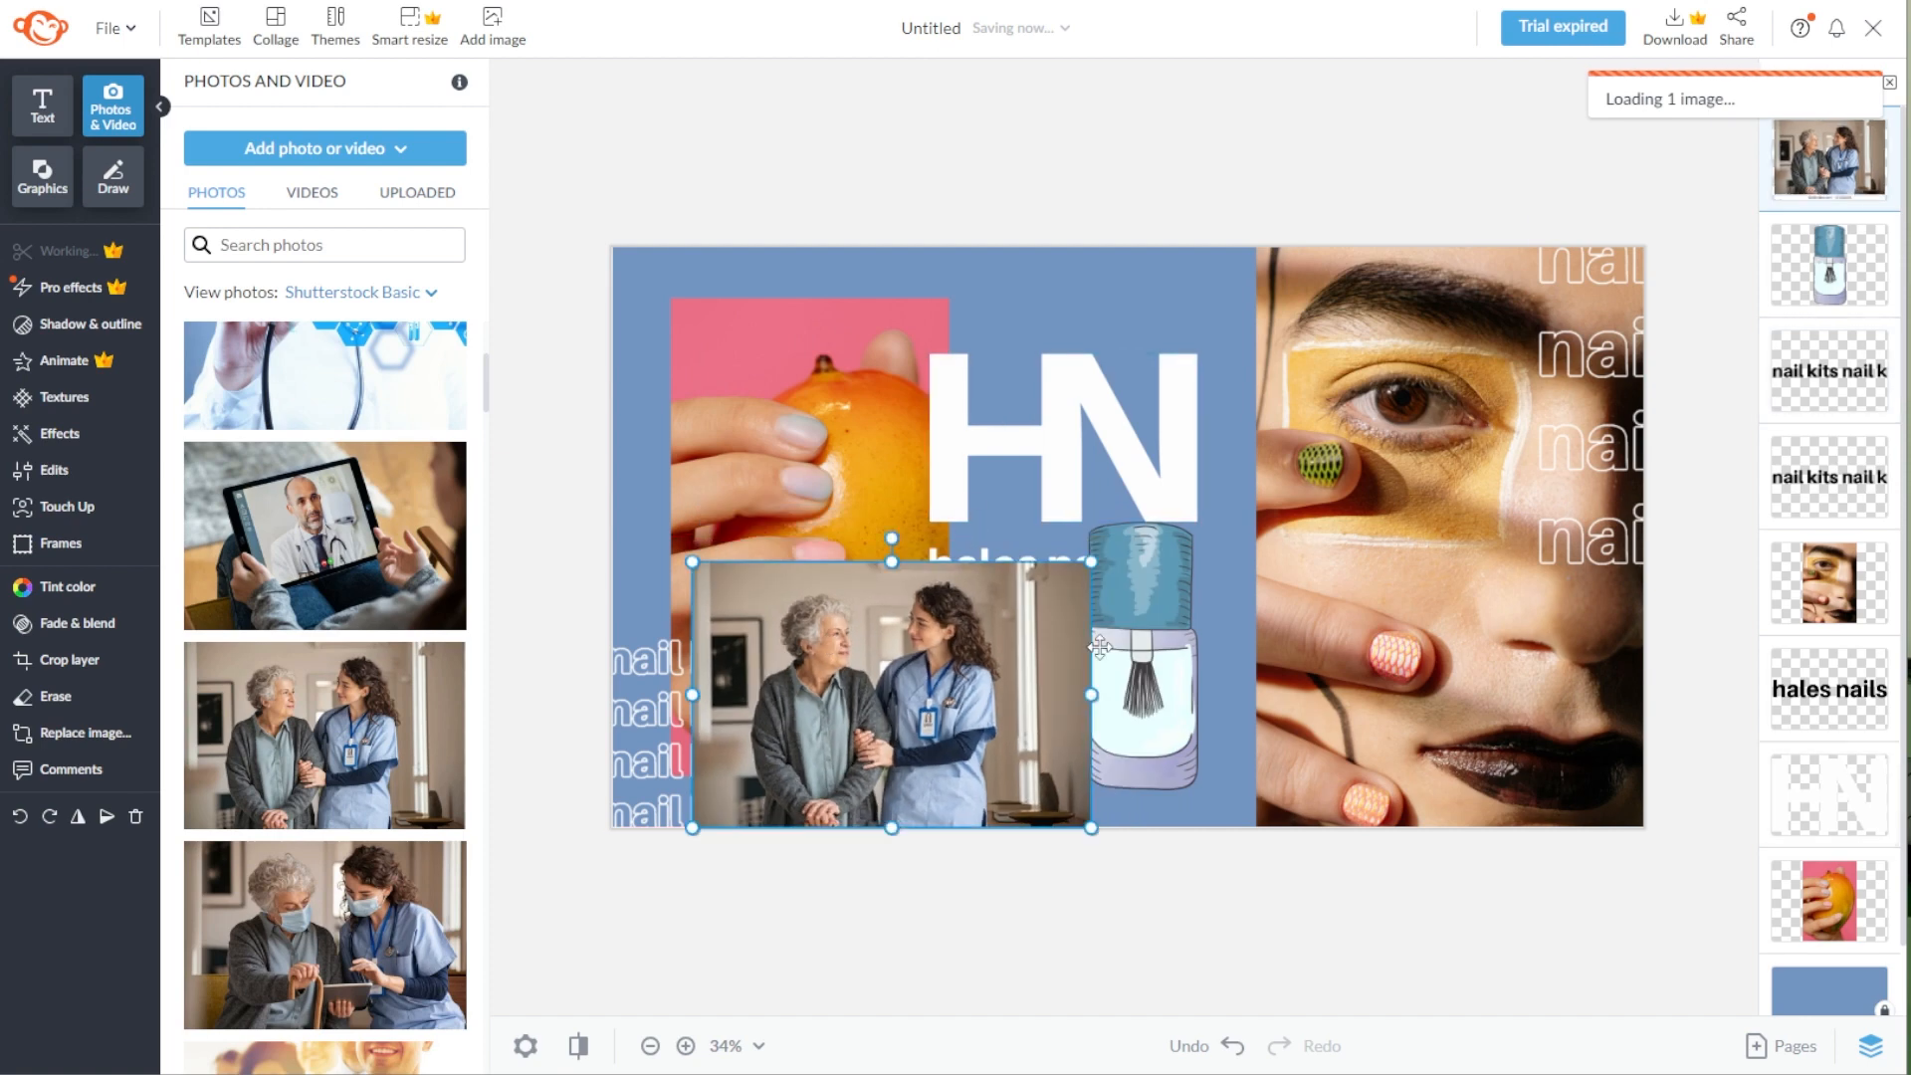
- Delete the added stock photo and the nail polish graphic from the canvas
{"action": "key", "text": "Delete"}
{"action": "left_click", "coordinate": [1137, 662]}
{"action": "key", "text": "Delete"}
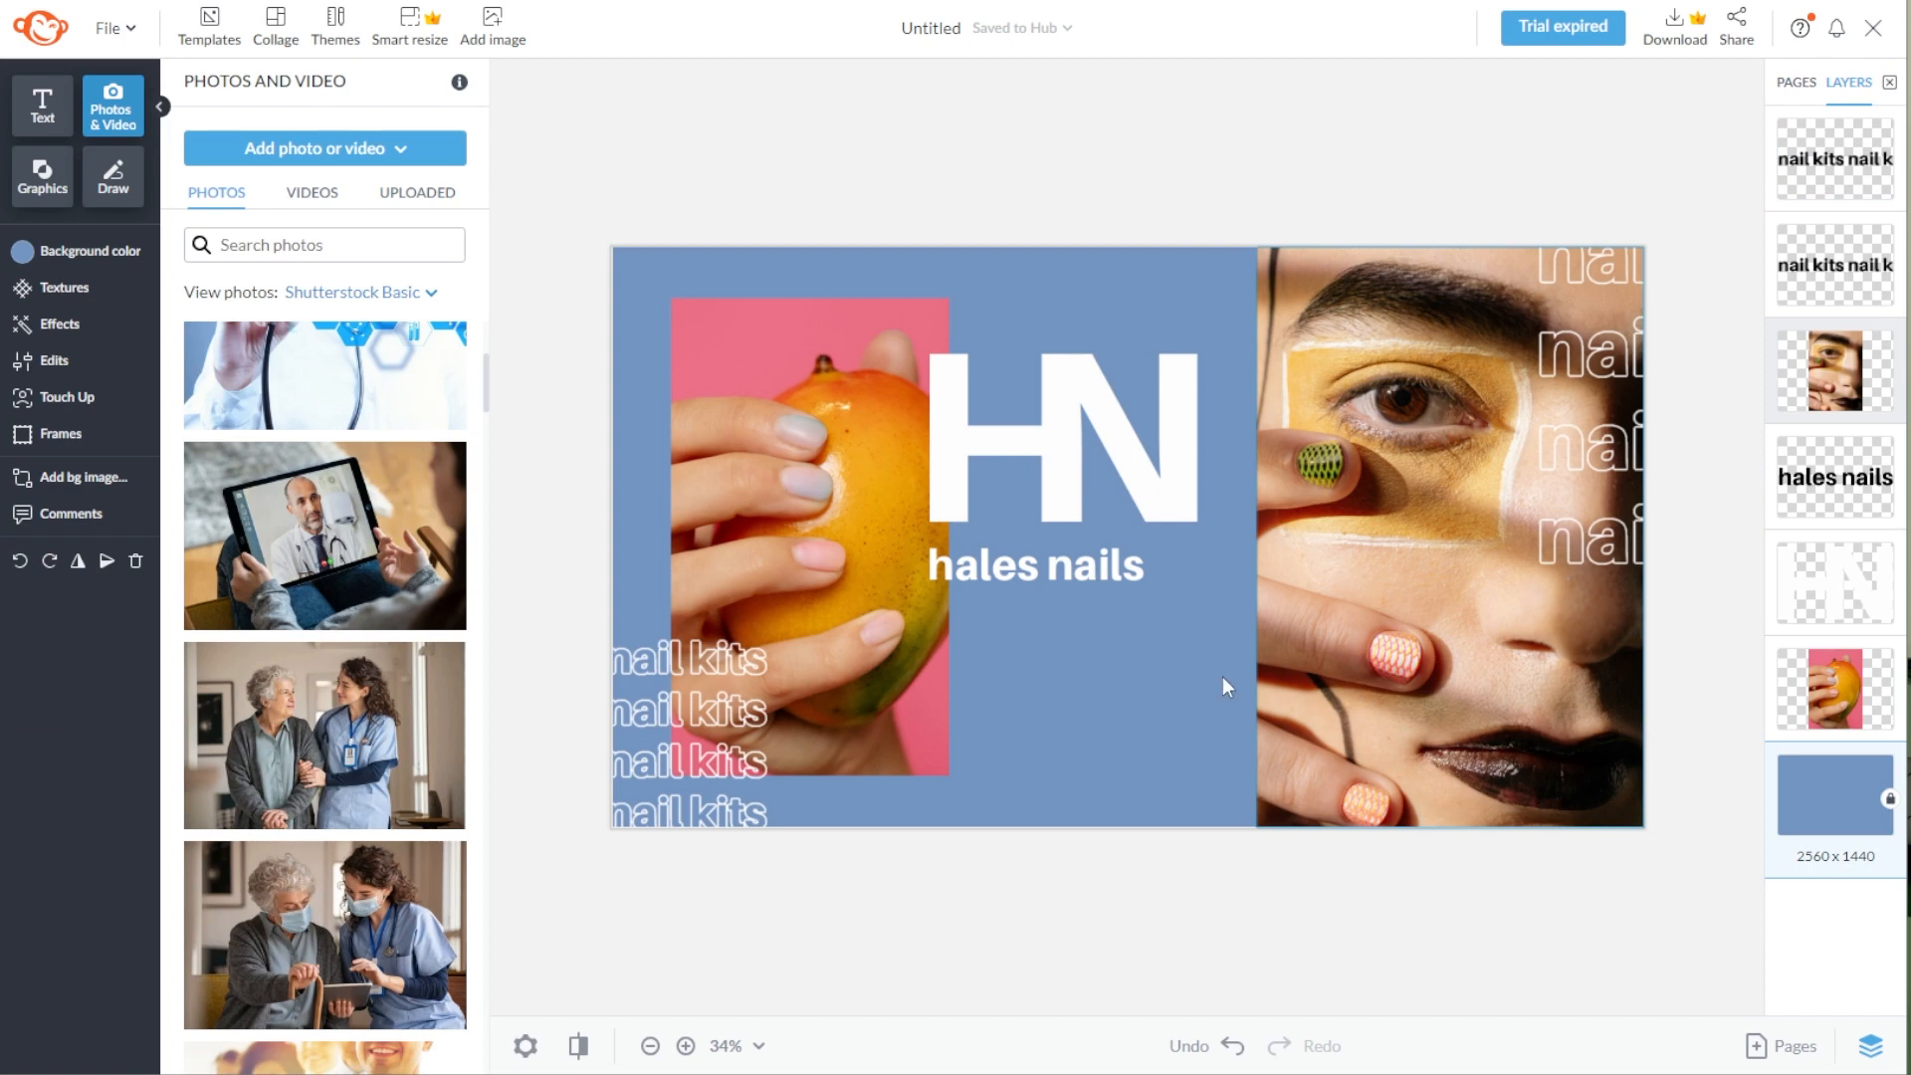
- Add a solid black circle from the Basic graphics shapes to the canvas
{"action": "left_click", "coordinate": [57, 200]}
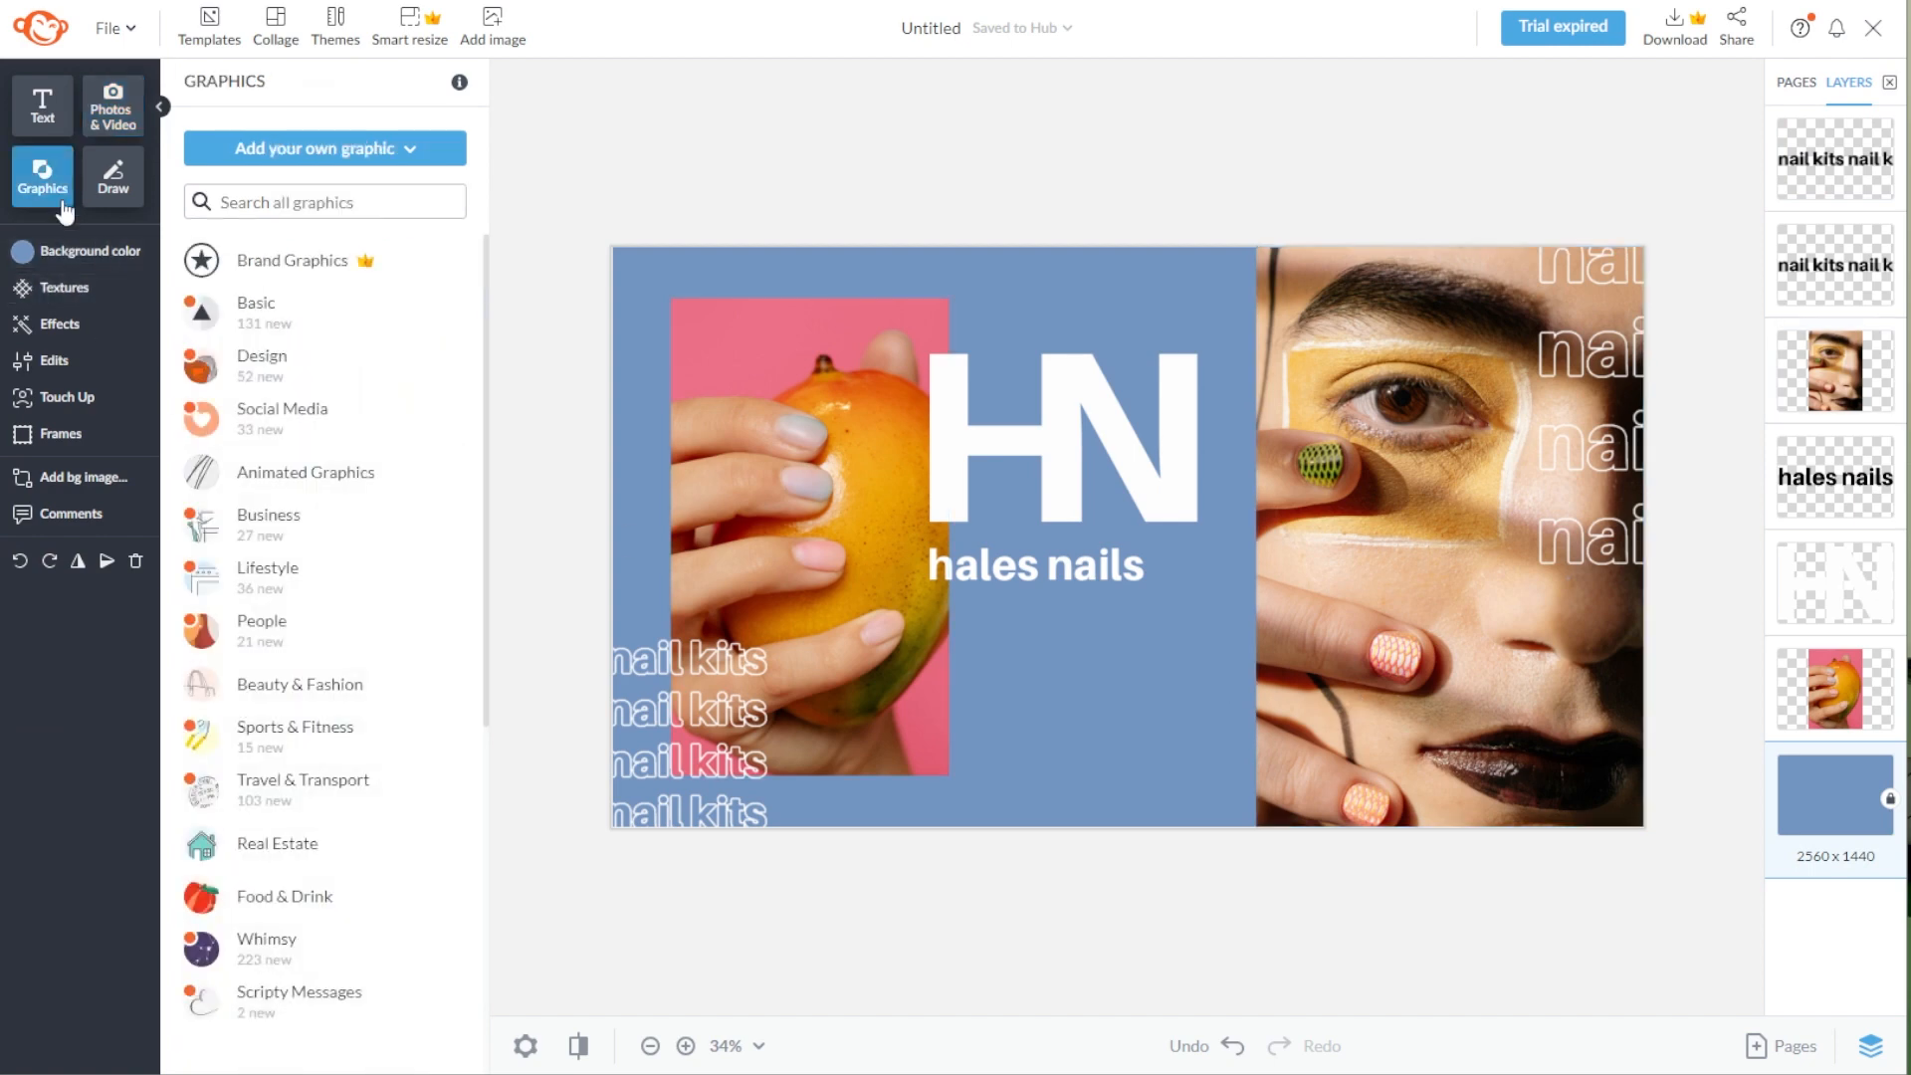
{"action": "left_click", "coordinate": [299, 305]}
{"action": "left_click", "coordinate": [317, 284]}
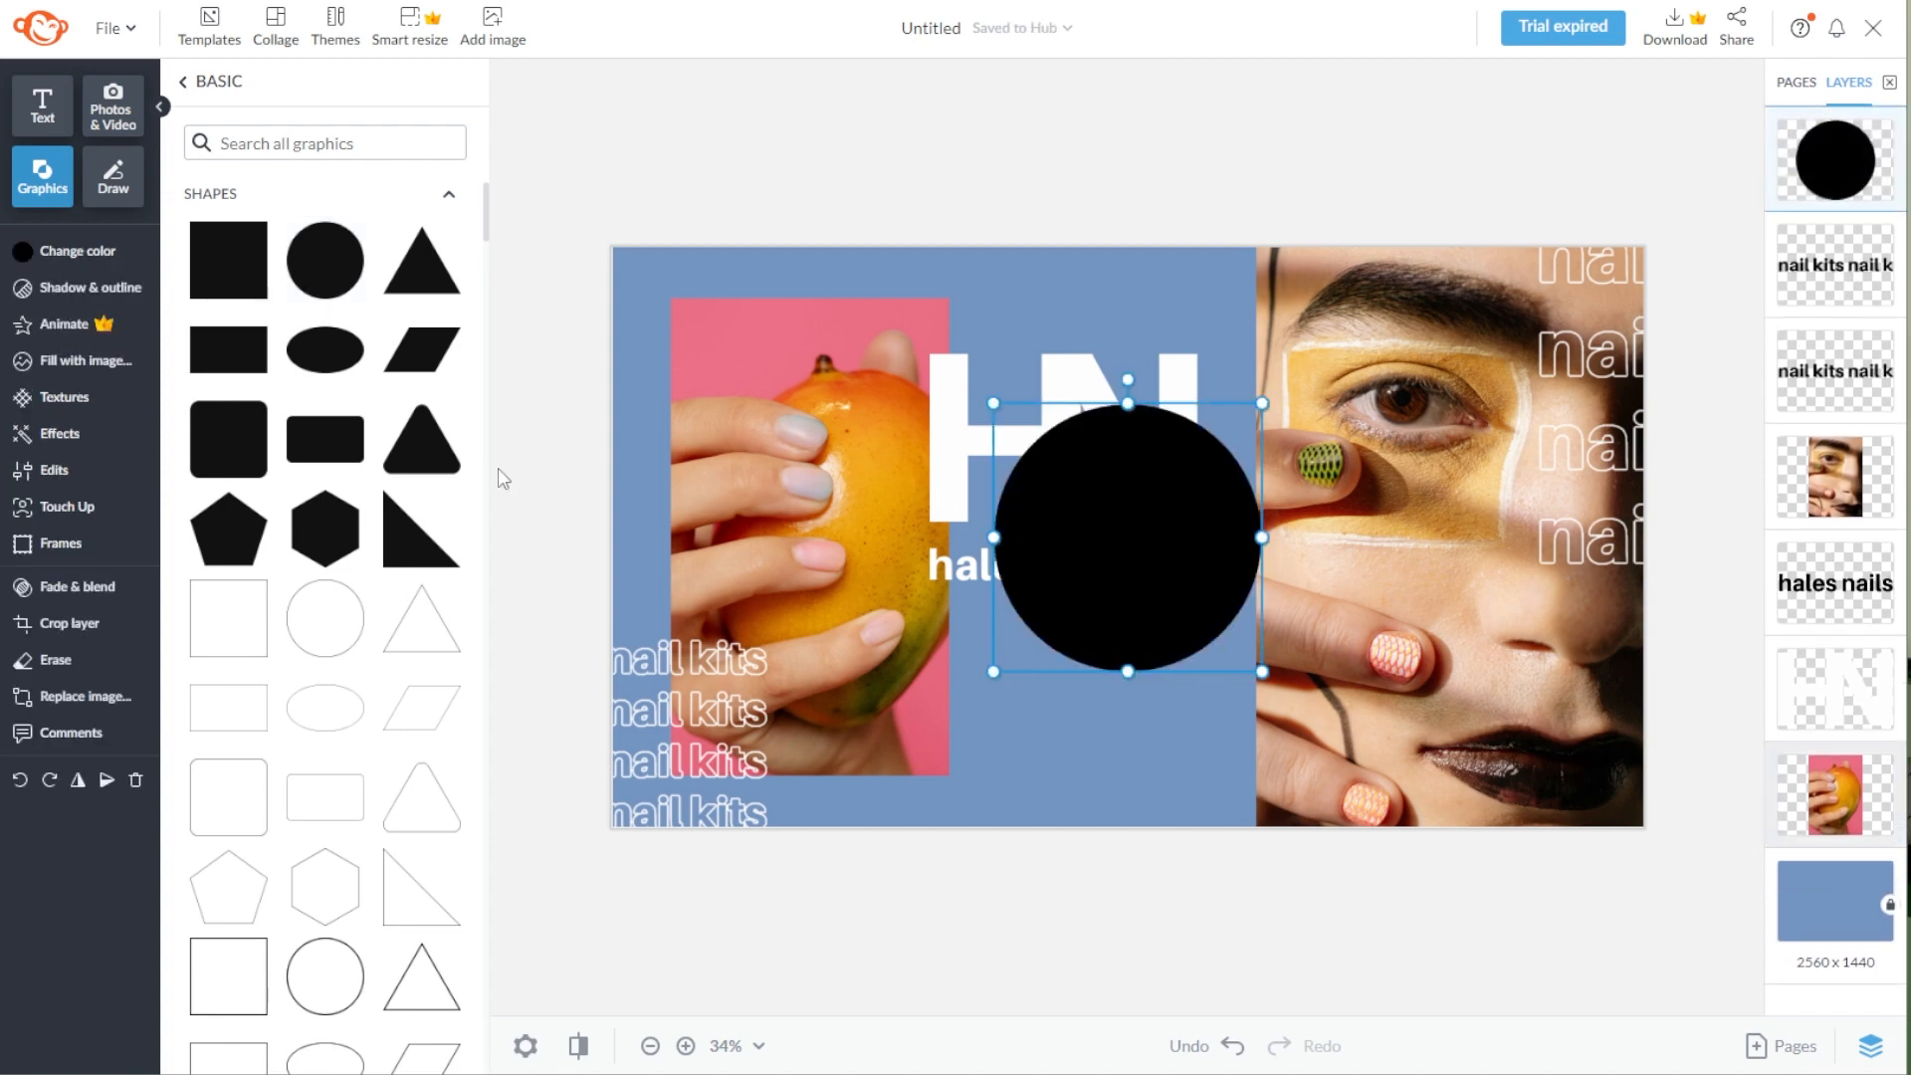
- Search the stock photos for "nails" and fill the circle with the turquoise flat-lay photo of hands and a pink donut
{"action": "left_click", "coordinate": [62, 368]}
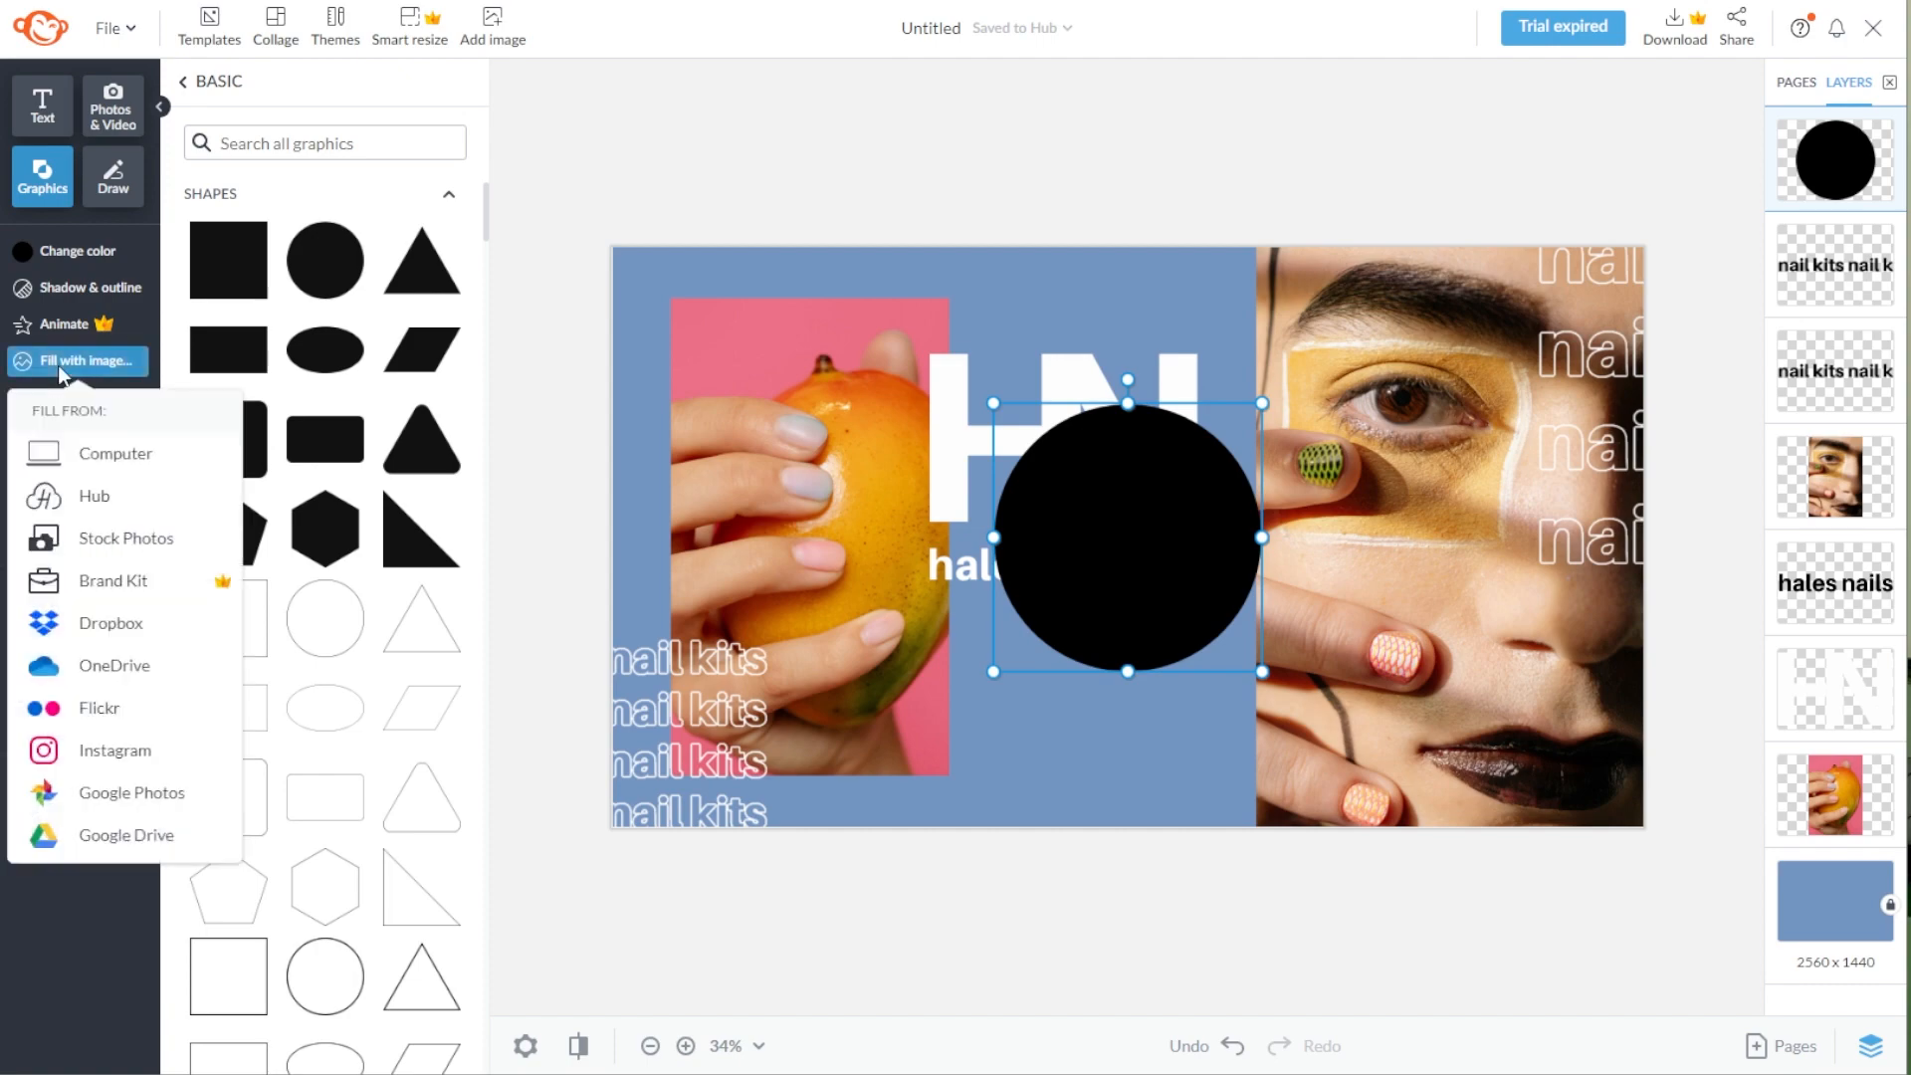
{"action": "left_click", "coordinate": [89, 540]}
{"action": "type", "text": "nails"}
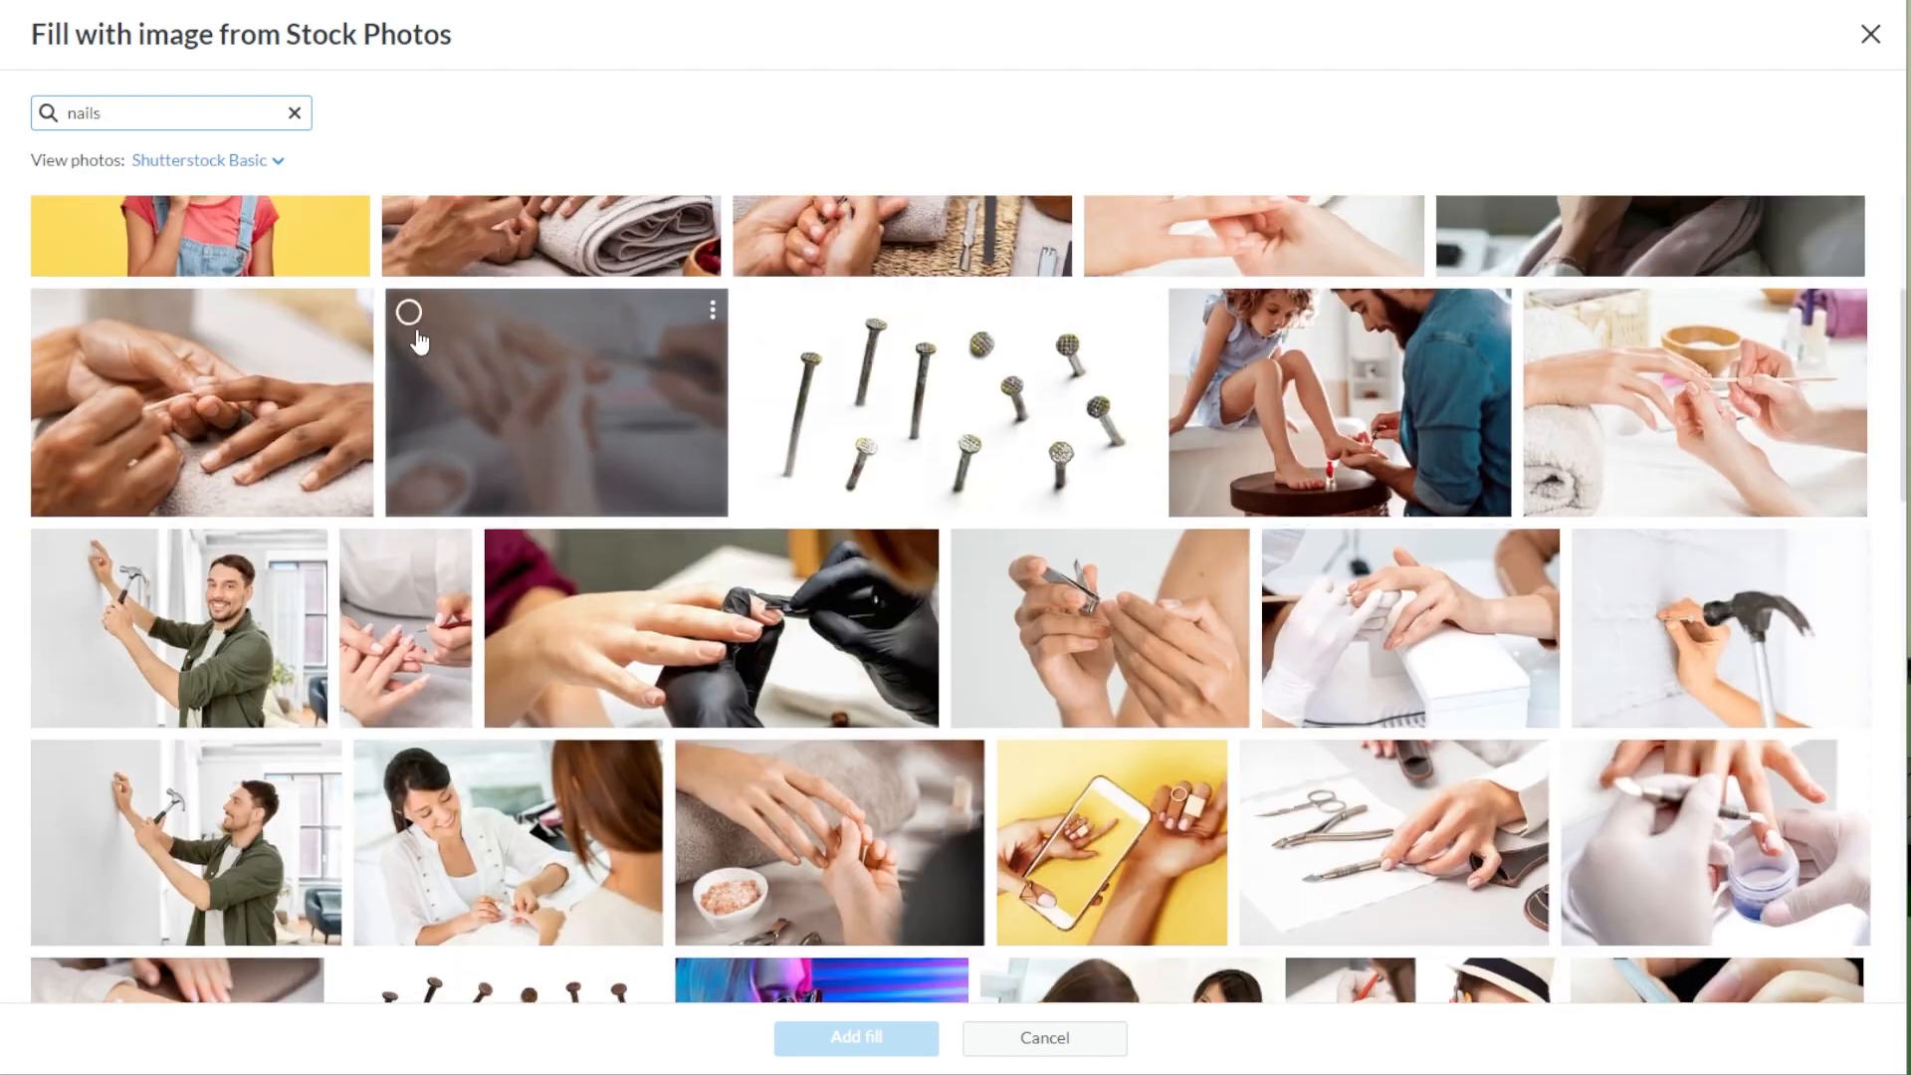
{"action": "scroll", "coordinate": [422, 344], "scroll_direction": "down", "scroll_amount": 10}
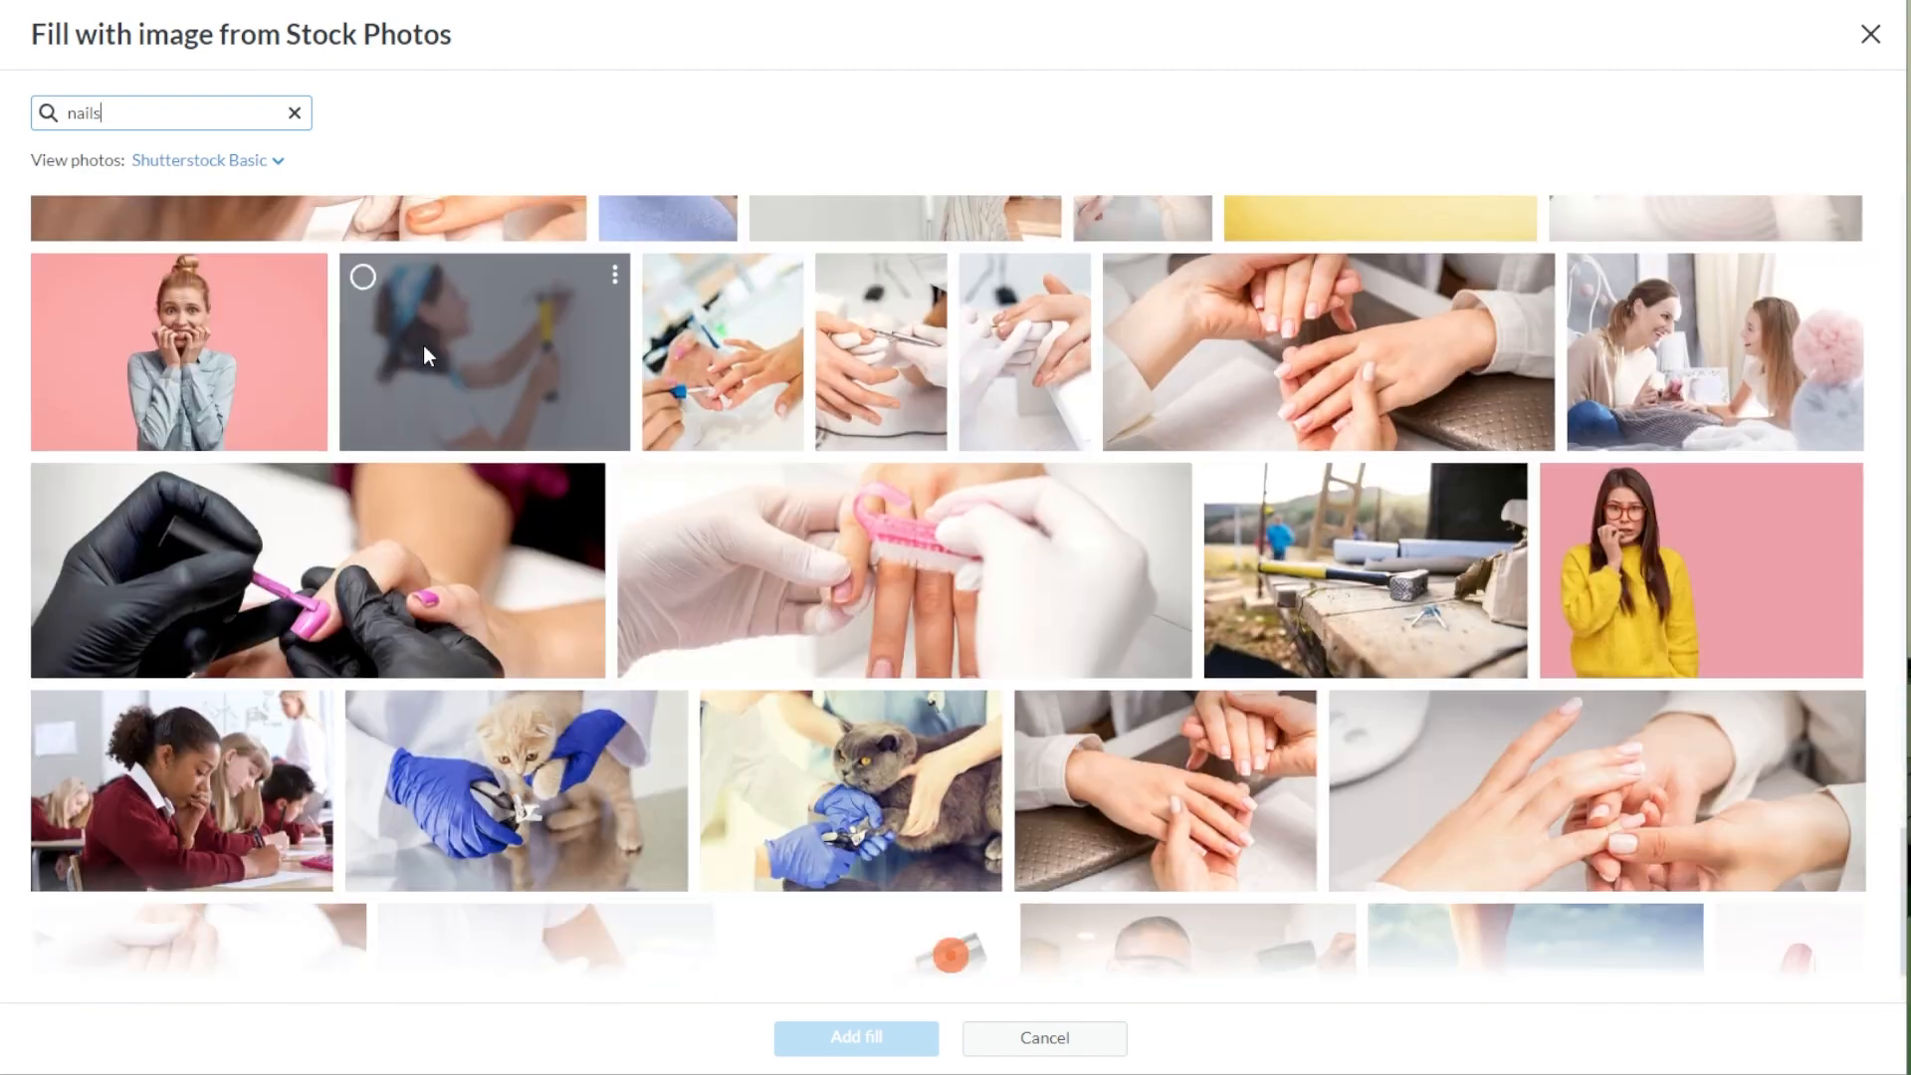
{"action": "scroll", "coordinate": [672, 414], "scroll_direction": "down", "scroll_amount": 15}
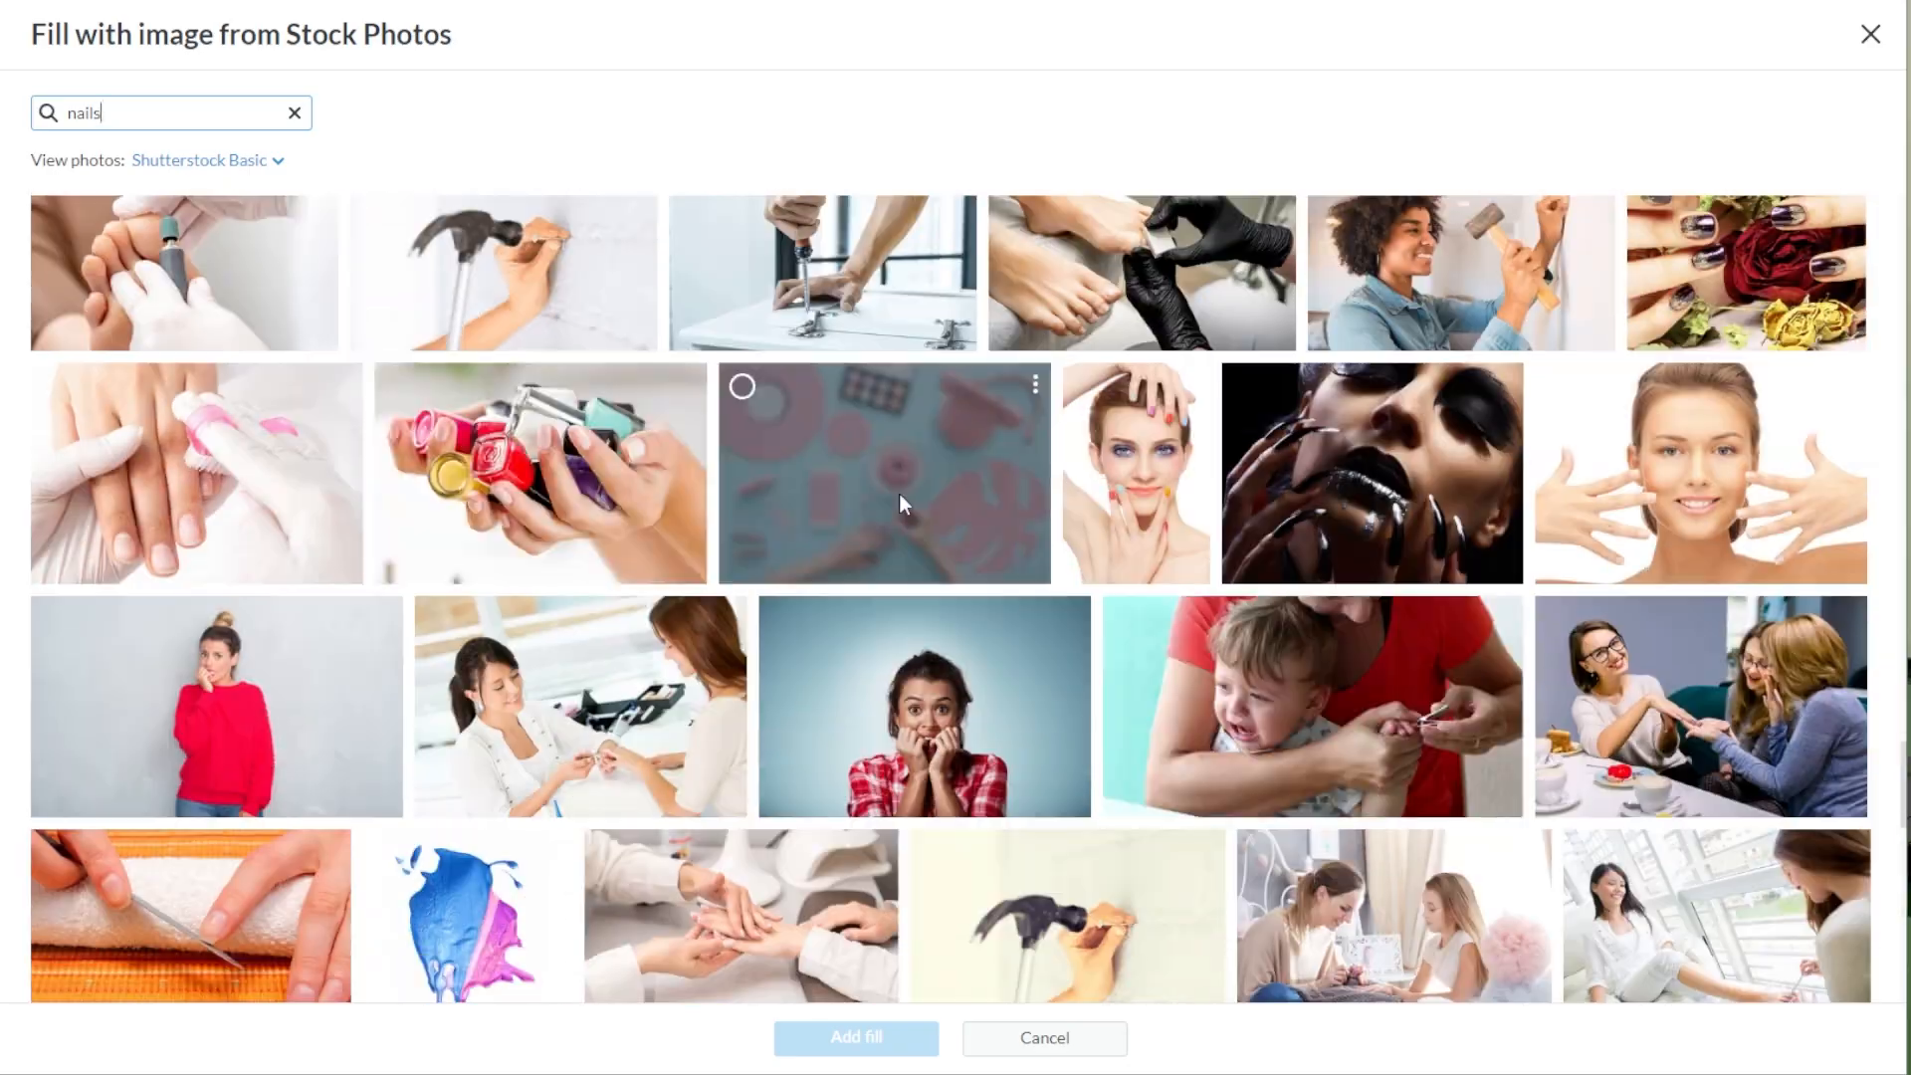
{"action": "double_click", "coordinate": [900, 494]}
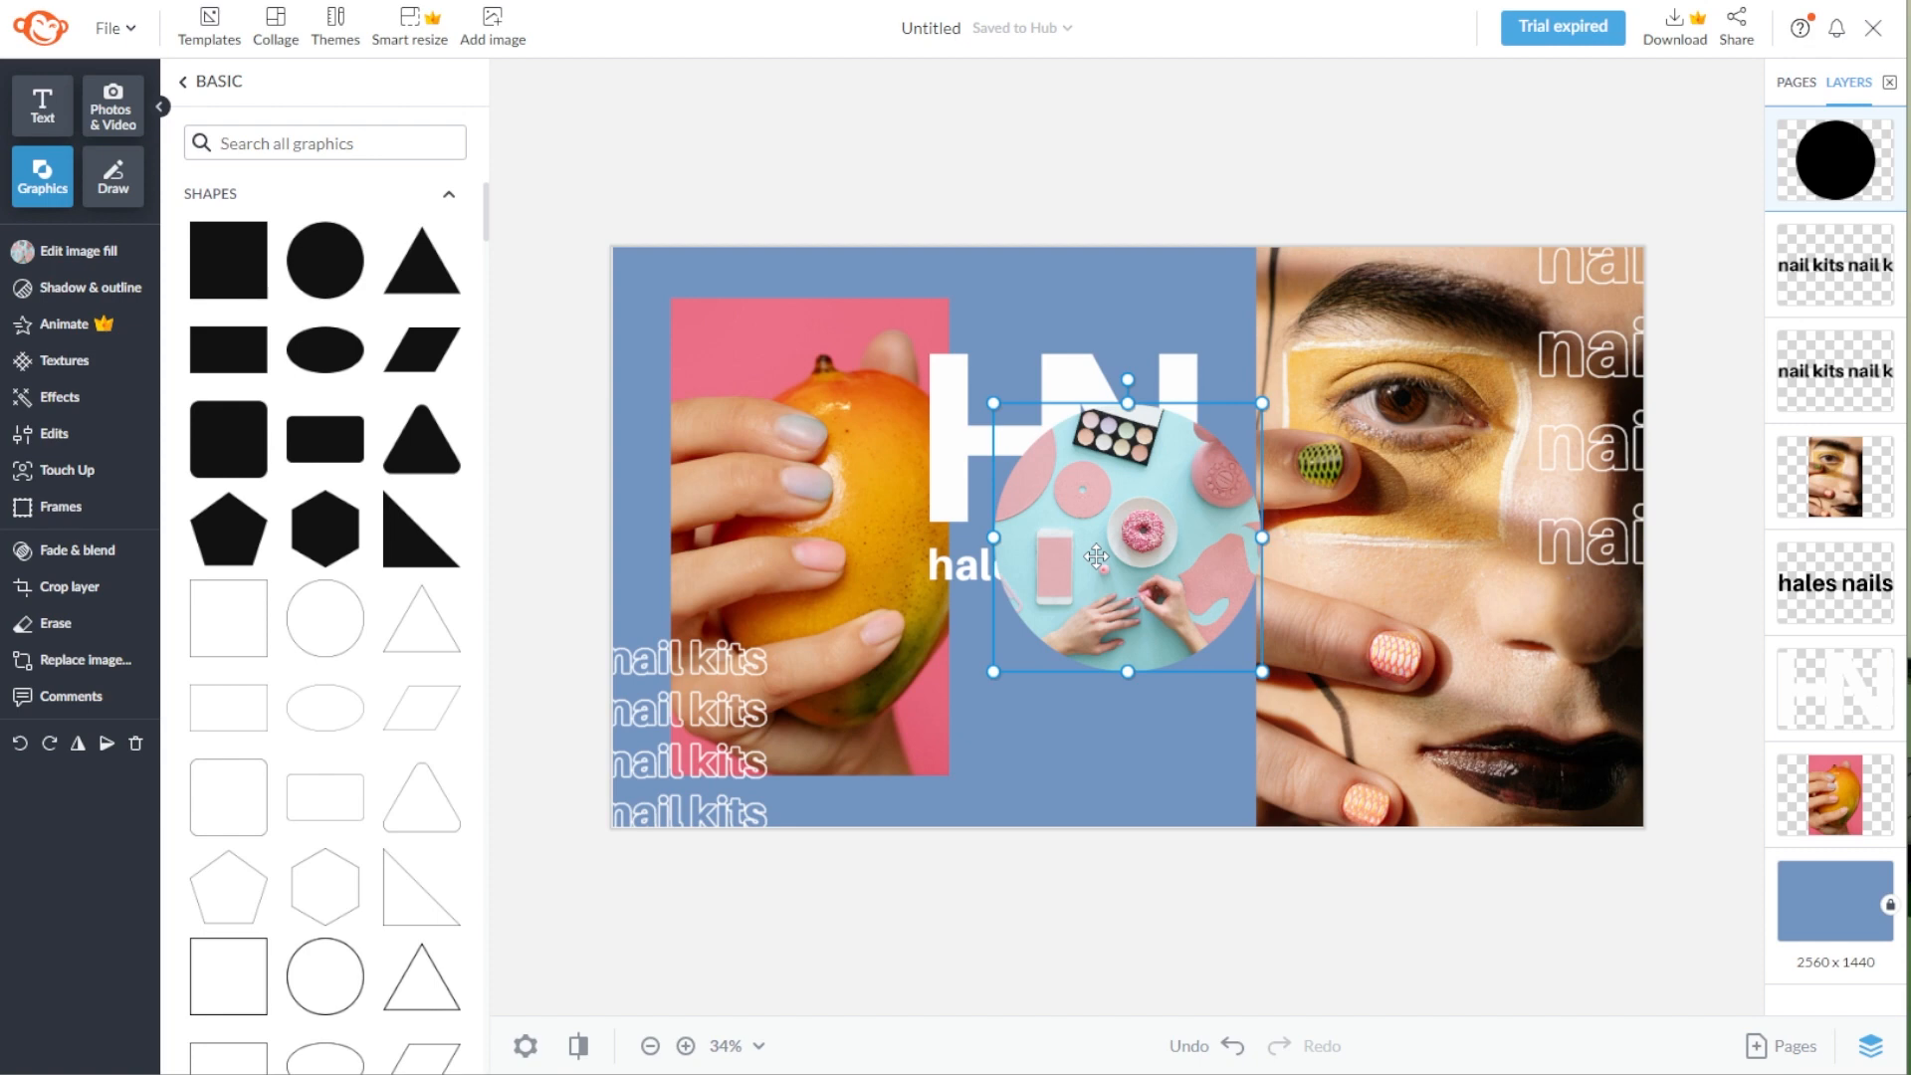
- Fine-tune the crop and placement of the flat-lay photo inside the circle
{"action": "double_click", "coordinate": [1096, 556]}
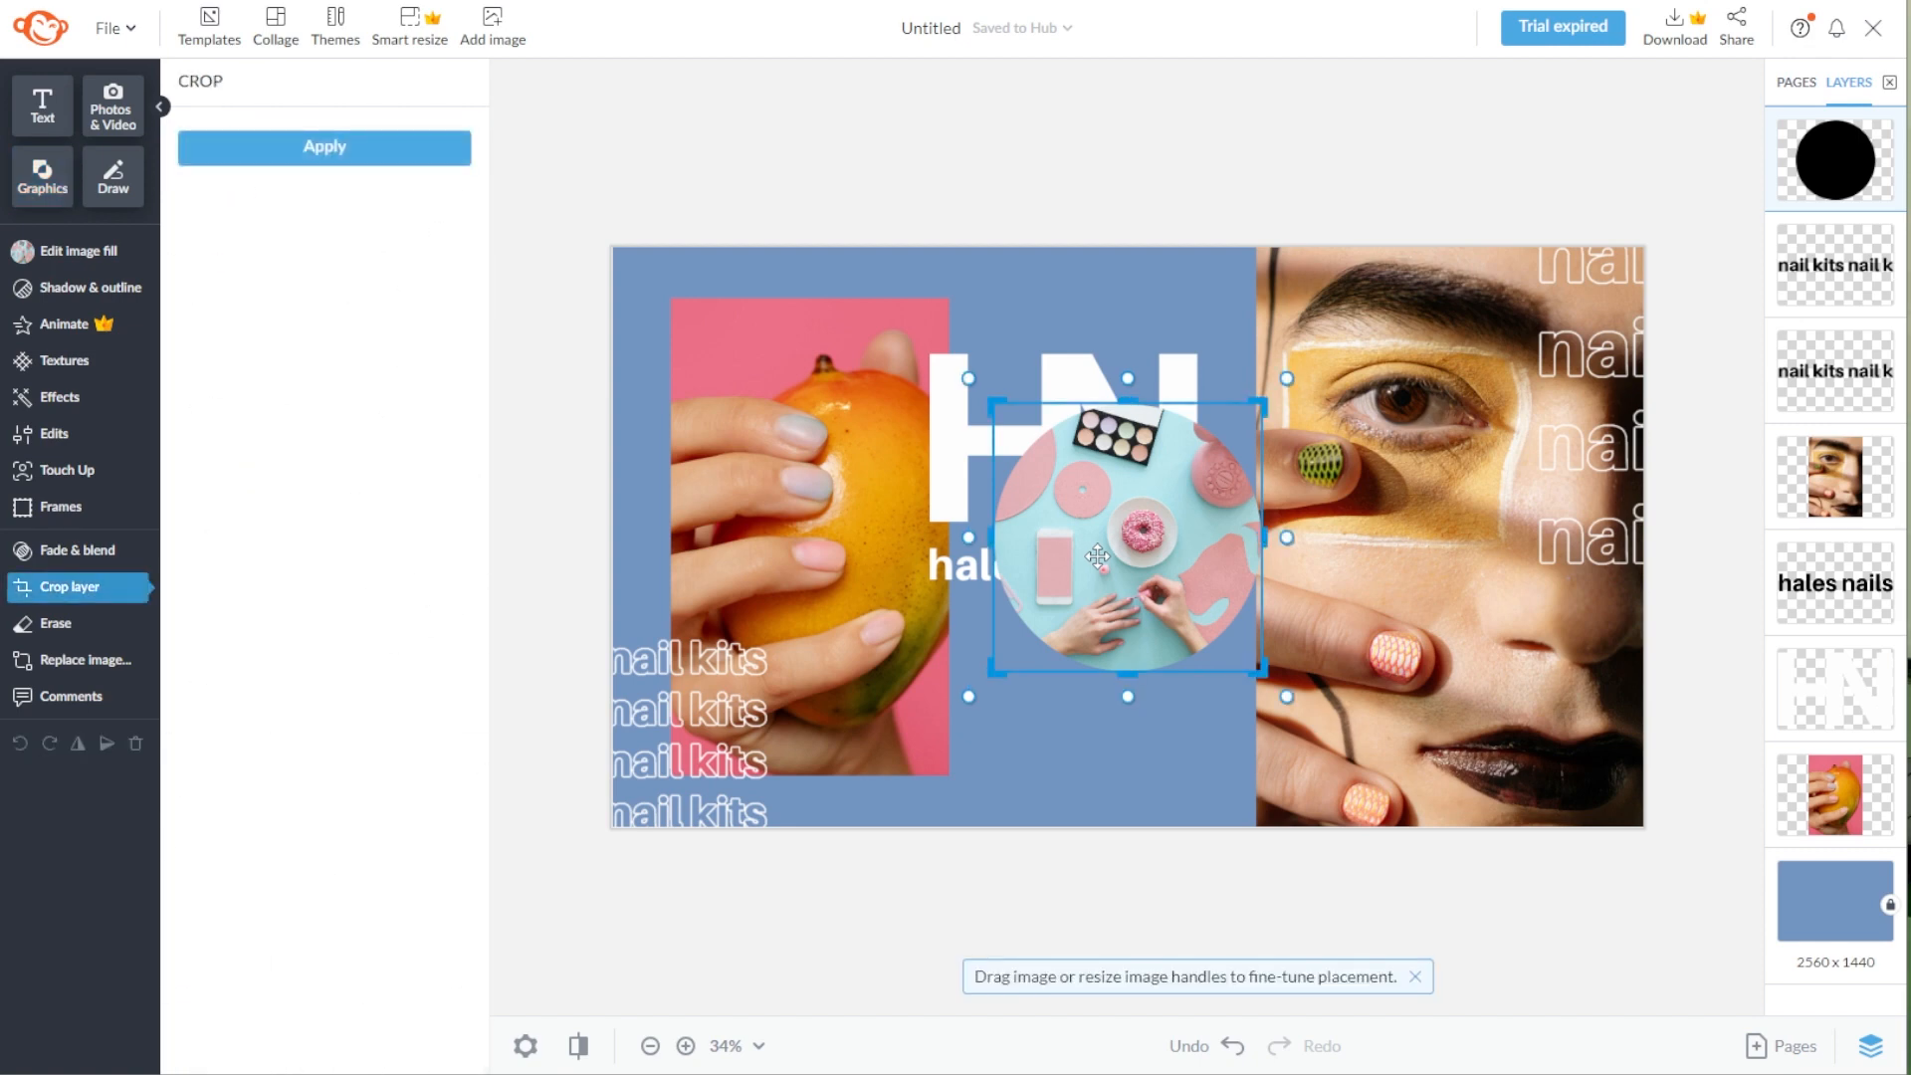
{"action": "left_click_drag", "start_coordinate": [958, 370], "coordinate": [993, 402]}
{"action": "mouse_move", "coordinate": [993, 538]}
{"action": "left_mouse_down"}
{"action": "mouse_move", "coordinate": [1068, 539]}
{"action": "mouse_move", "coordinate": [991, 530]}
{"action": "left_mouse_up"}
{"action": "left_click", "coordinate": [1077, 769]}
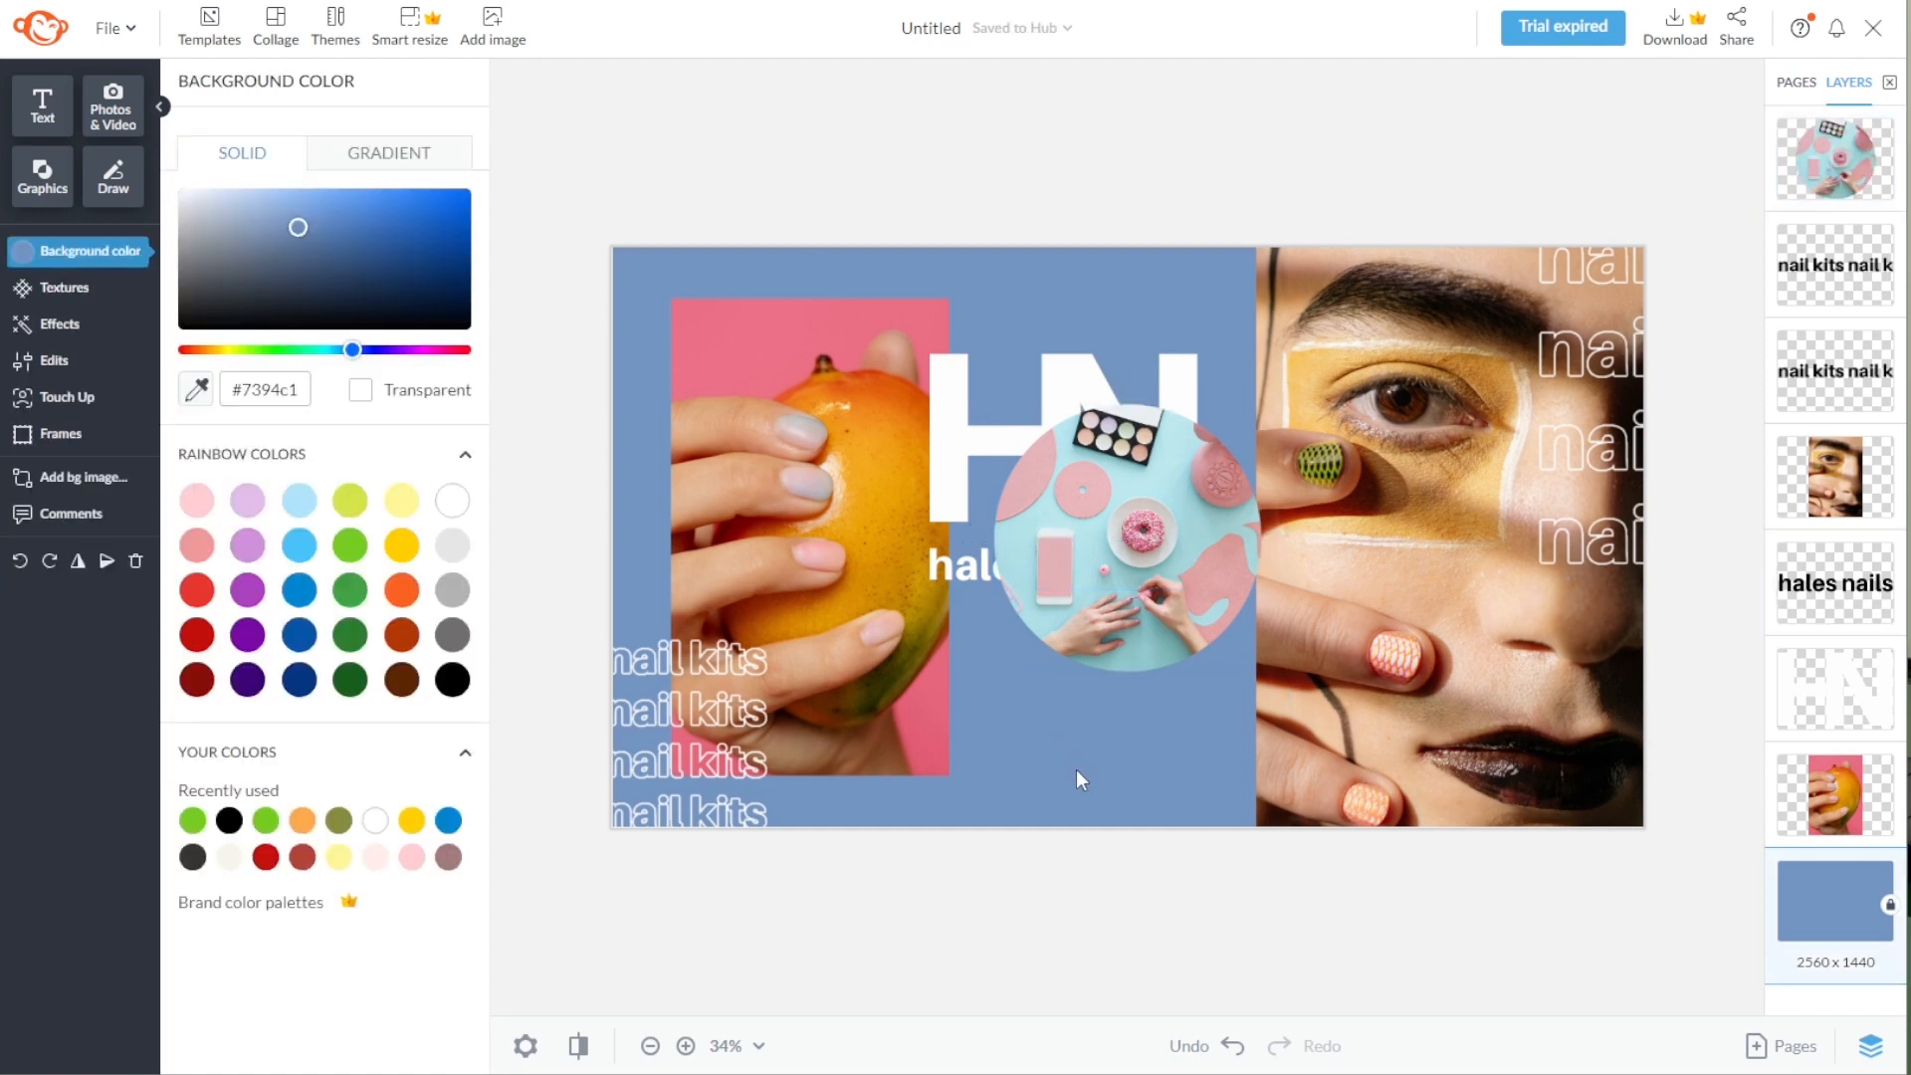
- Browse the ready-made text layouts, and inspect the HN logo and the "hales nails" text on the canvas
{"action": "left_click", "coordinate": [47, 130]}
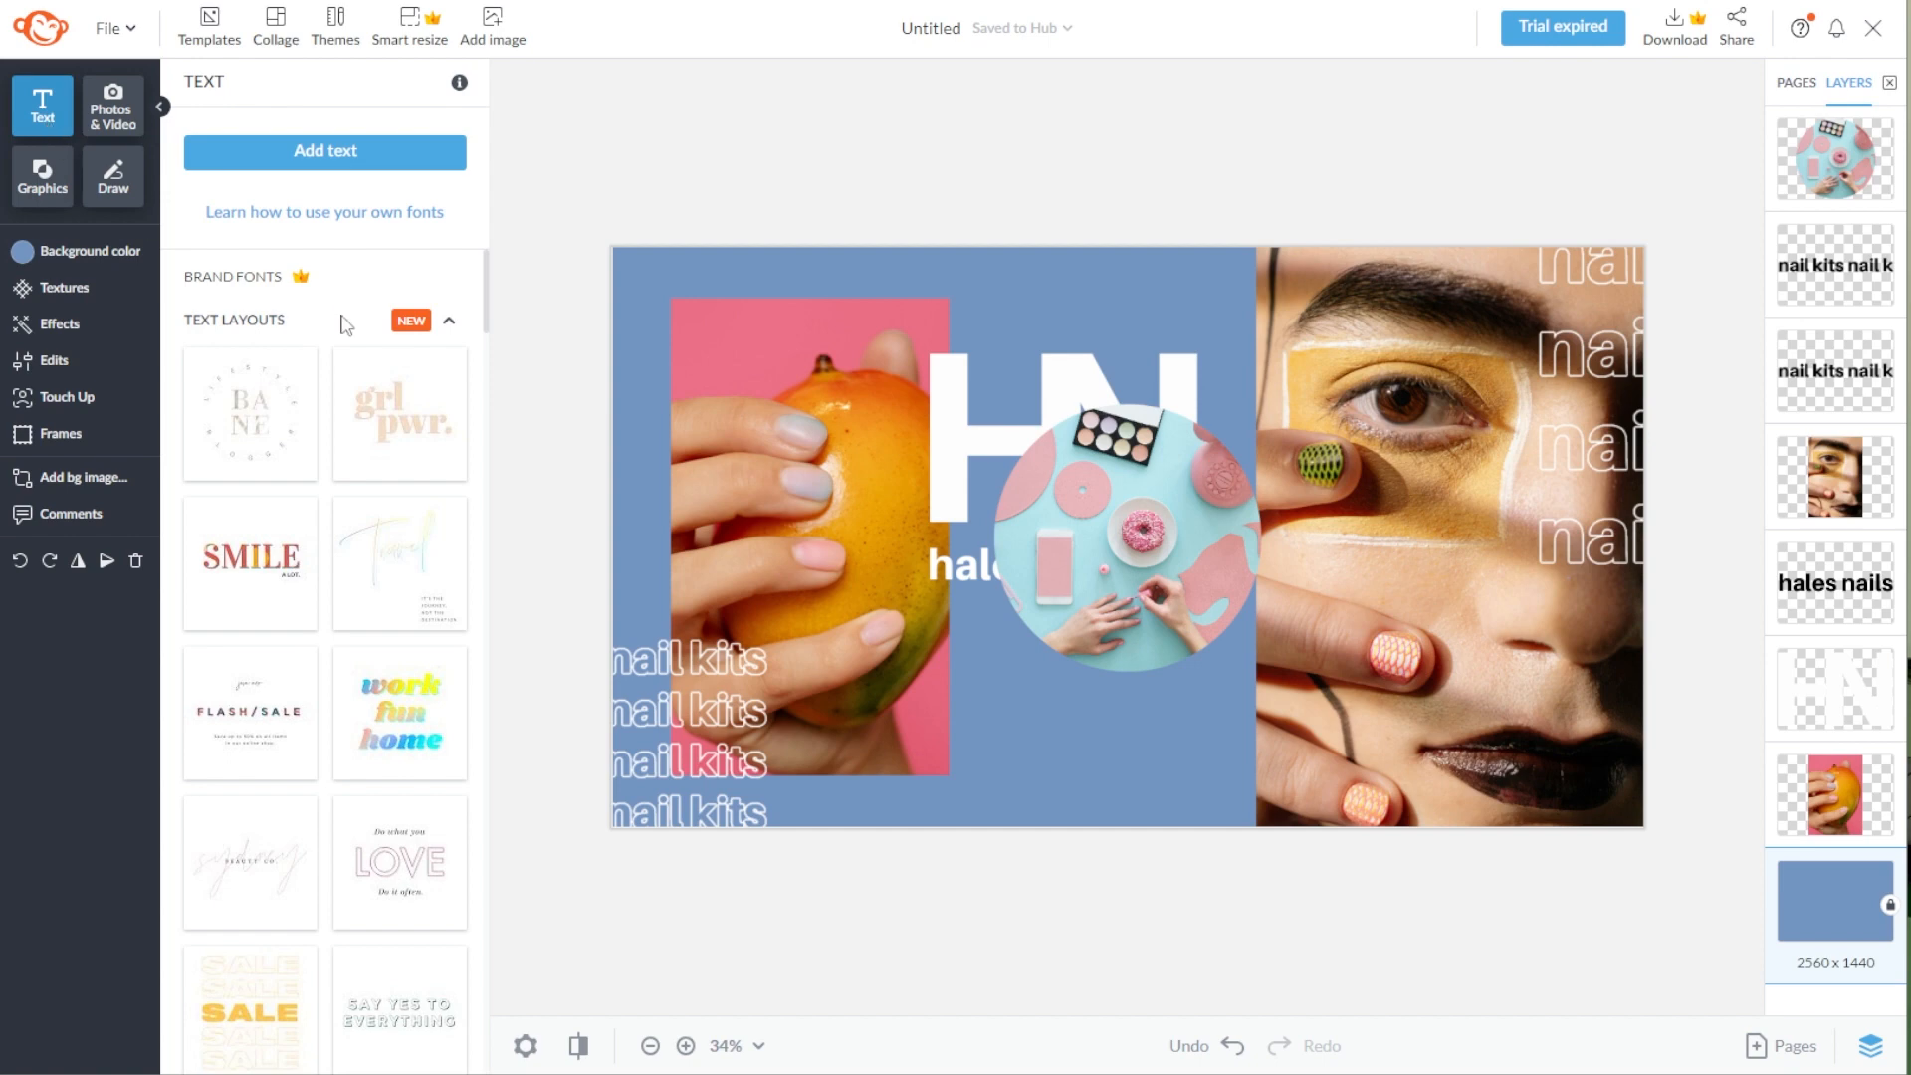
{"action": "scroll", "coordinate": [358, 398], "scroll_direction": "down", "scroll_amount": 7}
{"action": "scroll", "coordinate": [366, 410], "scroll_direction": "down", "scroll_amount": 5}
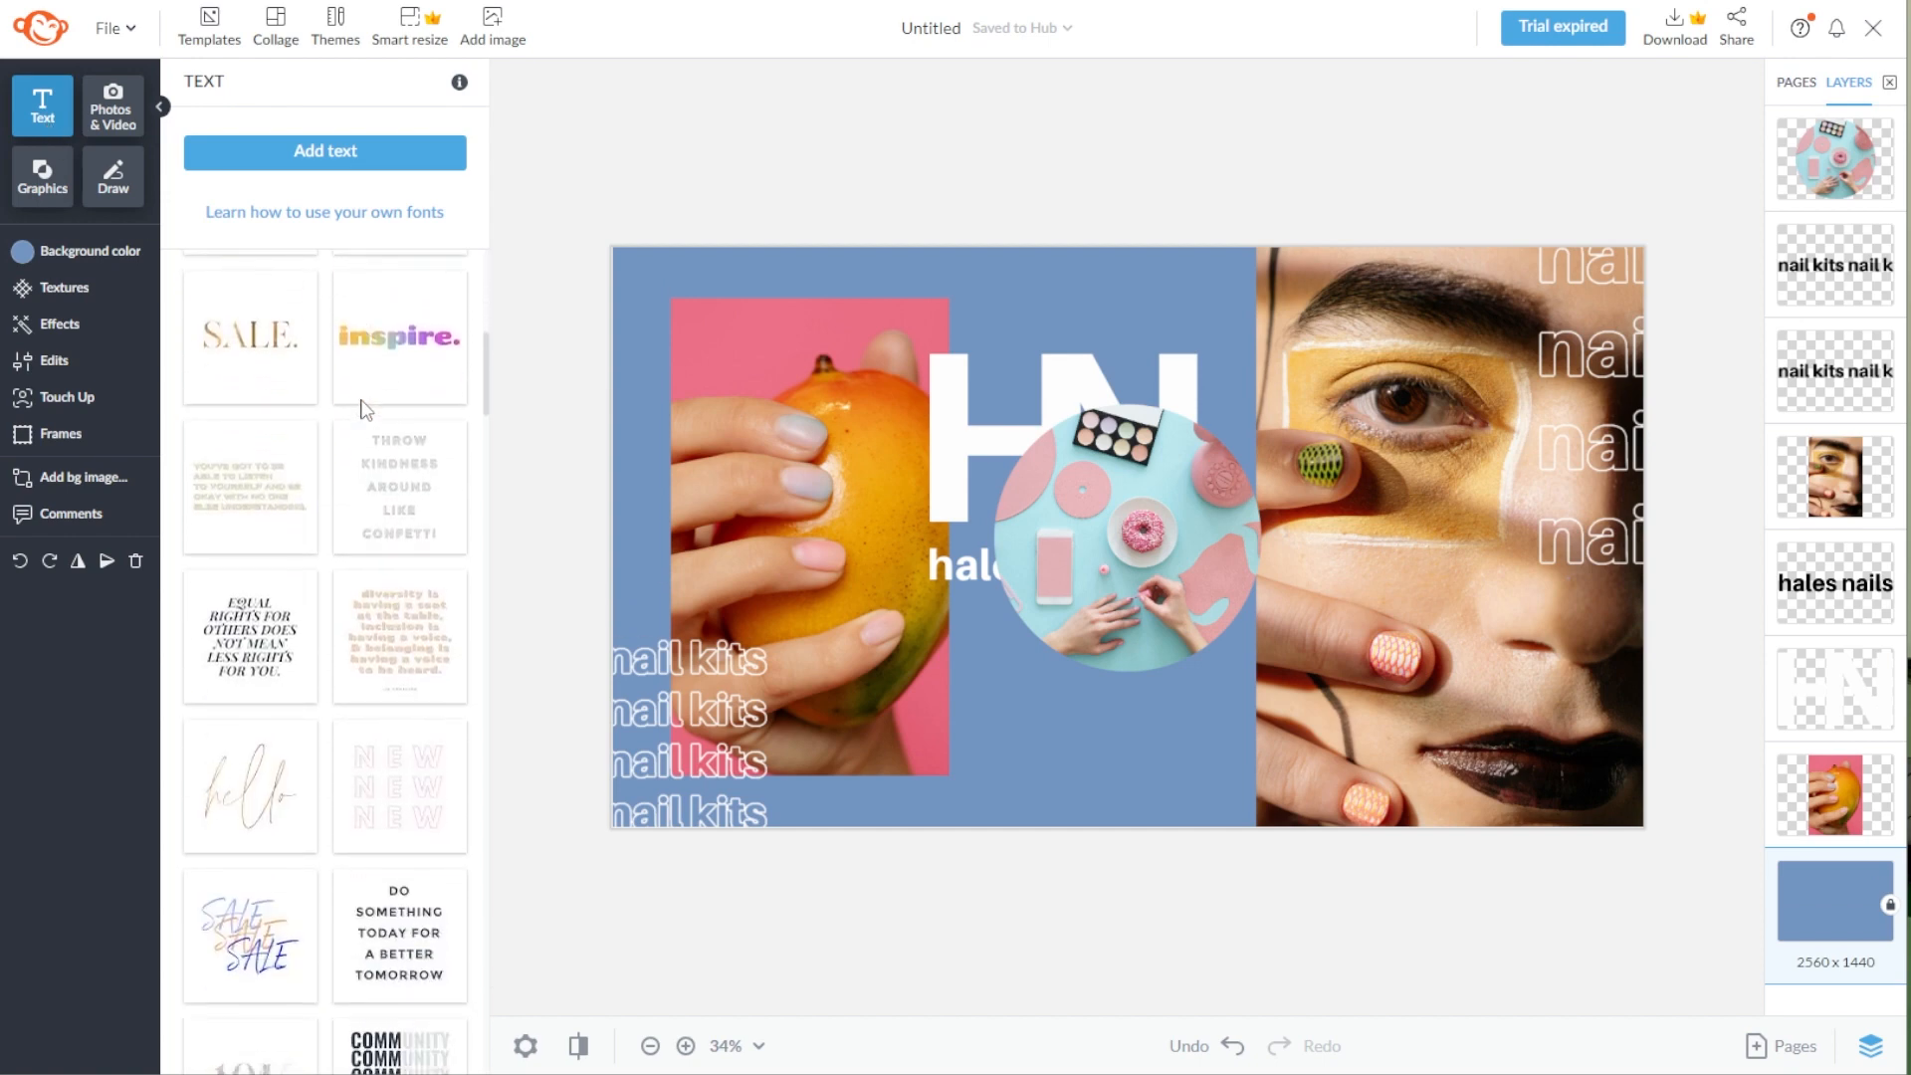
{"action": "scroll", "coordinate": [365, 410], "scroll_direction": "down", "scroll_amount": 7}
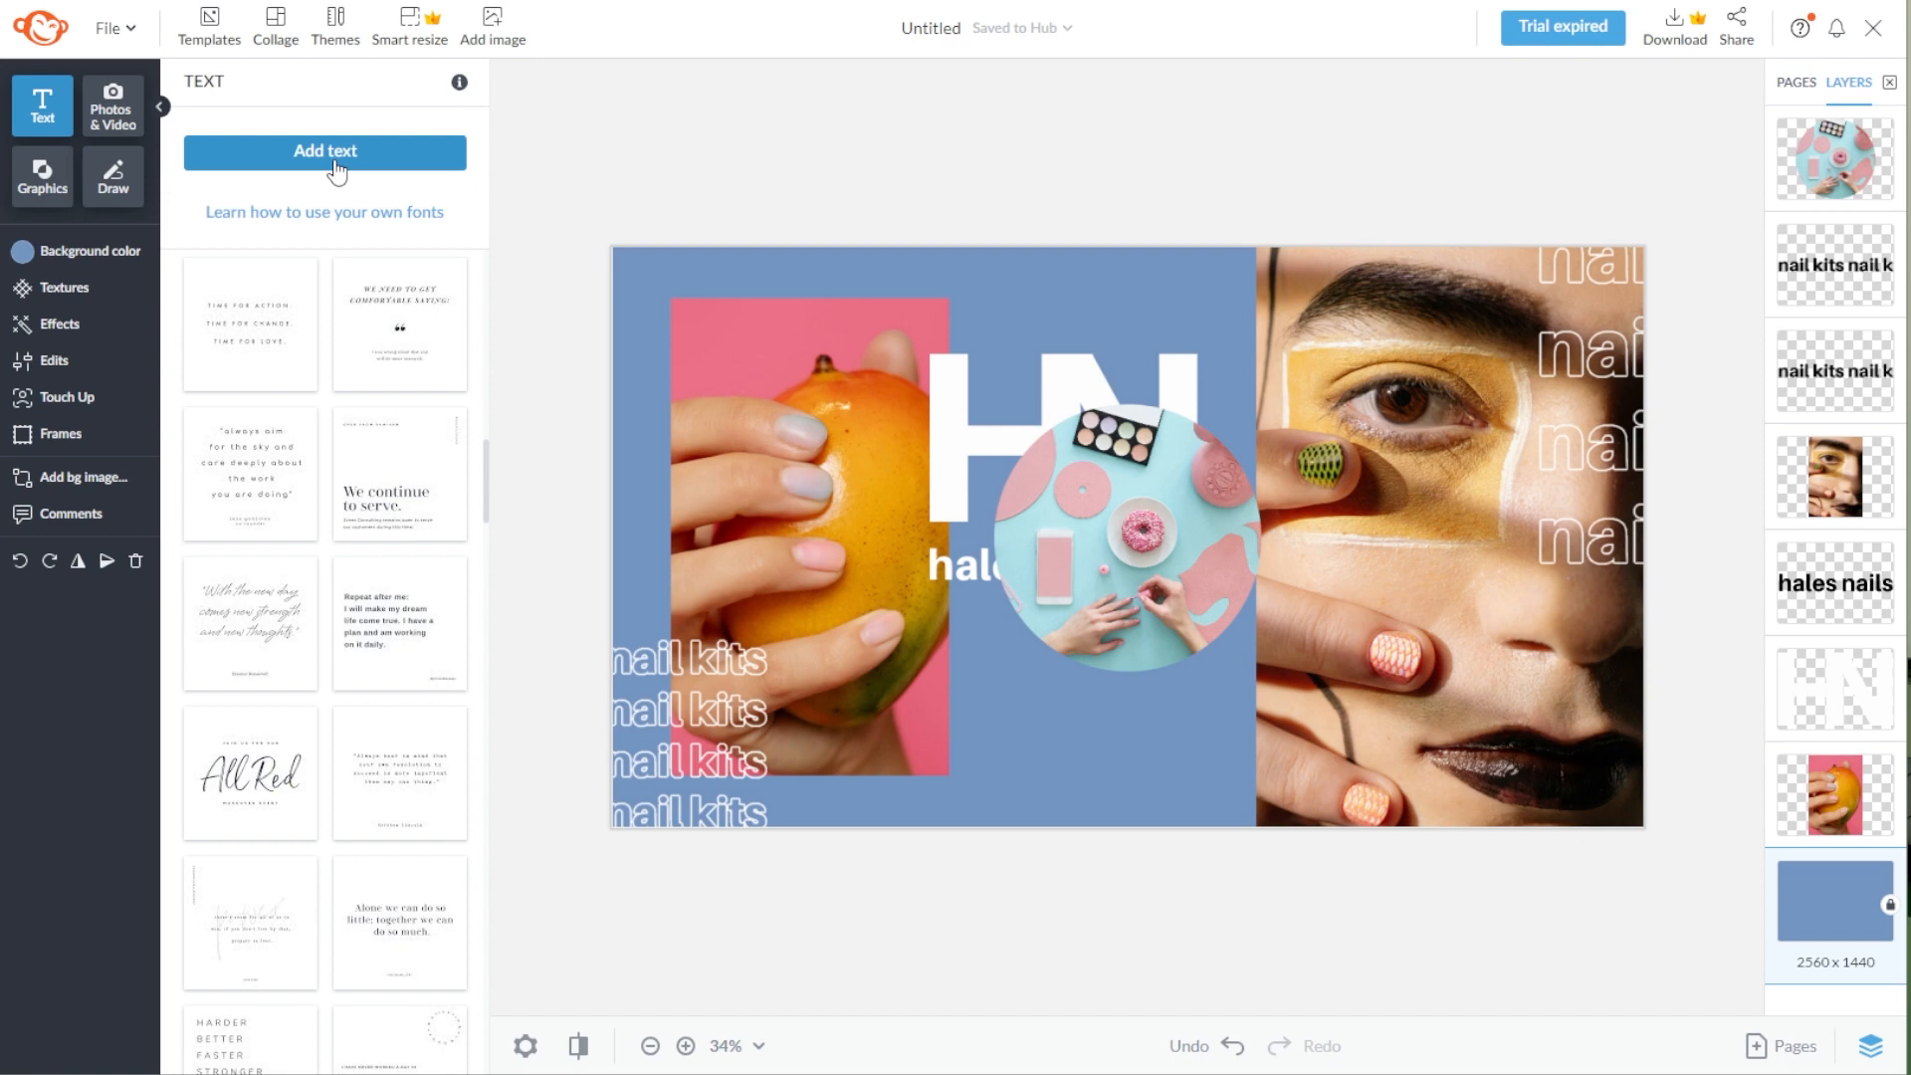
{"action": "left_click", "coordinate": [989, 391]}
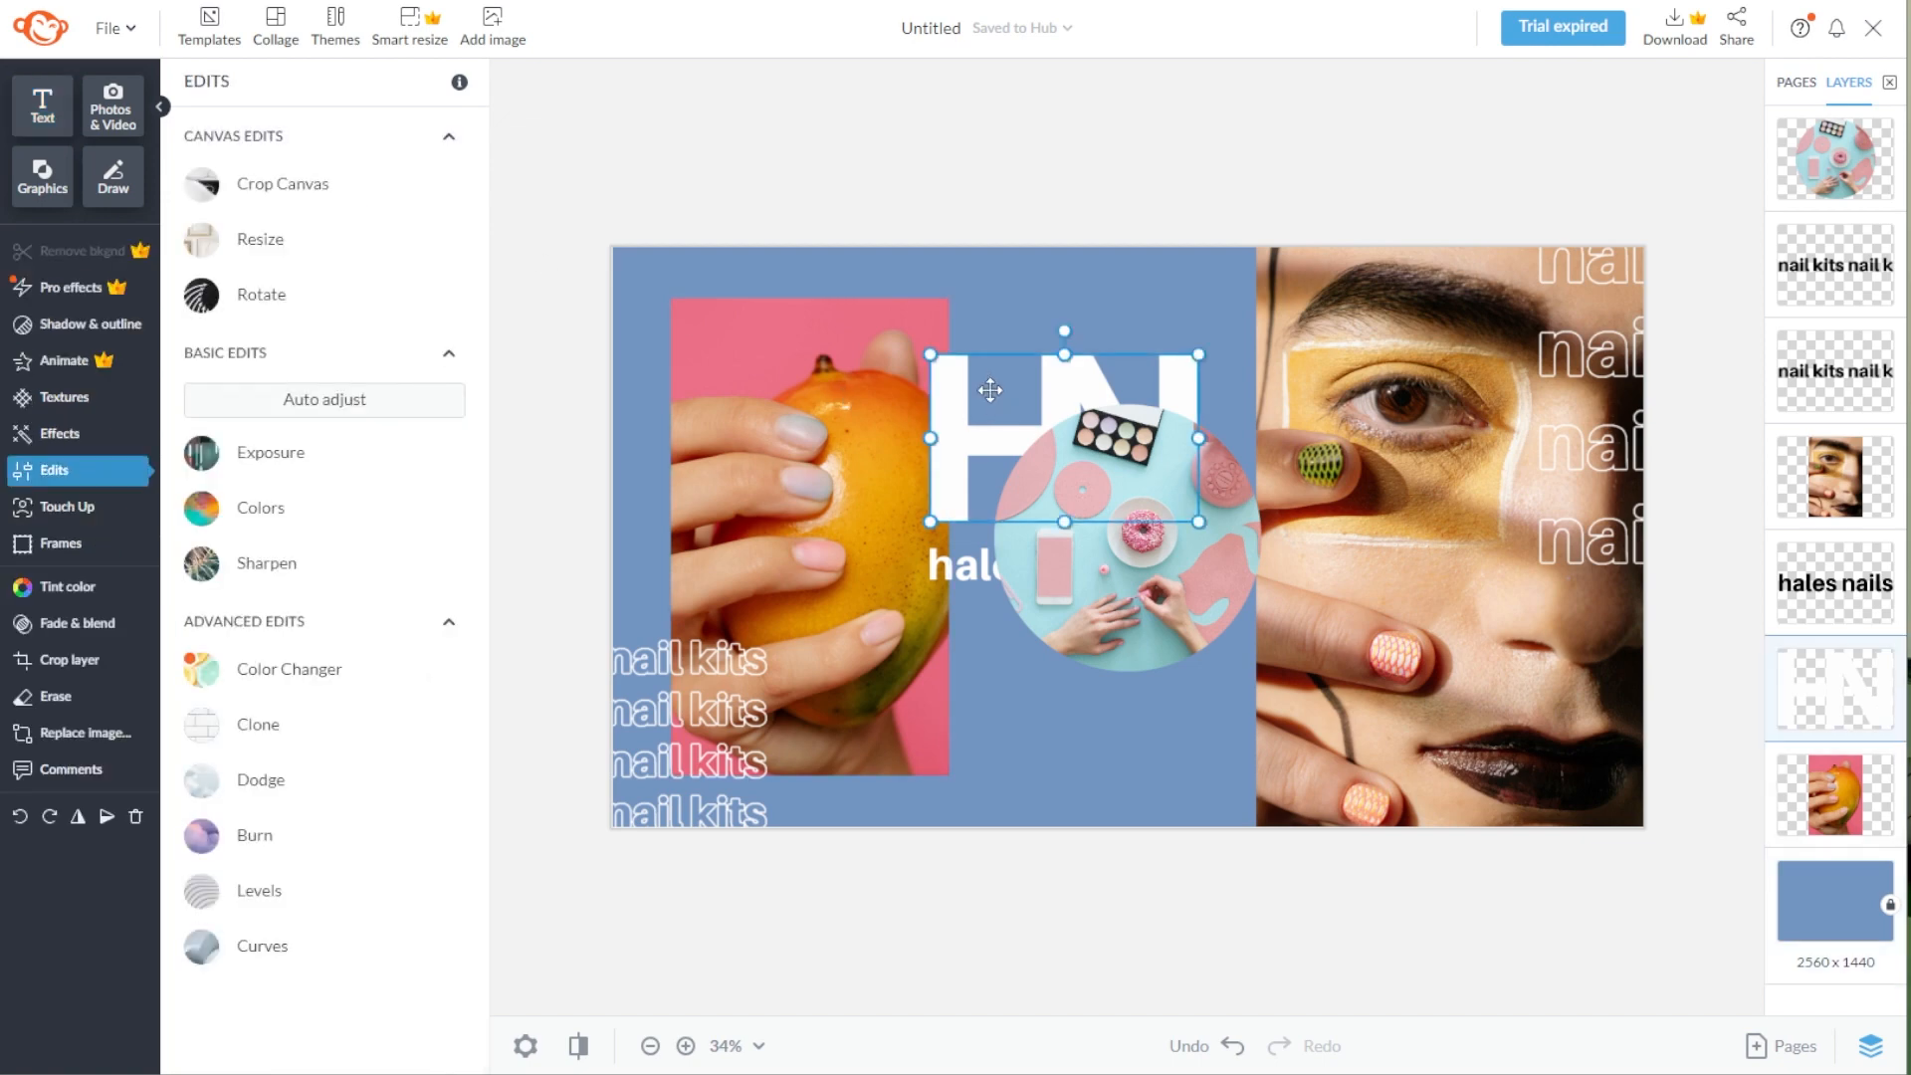
{"action": "left_click", "coordinate": [959, 569]}
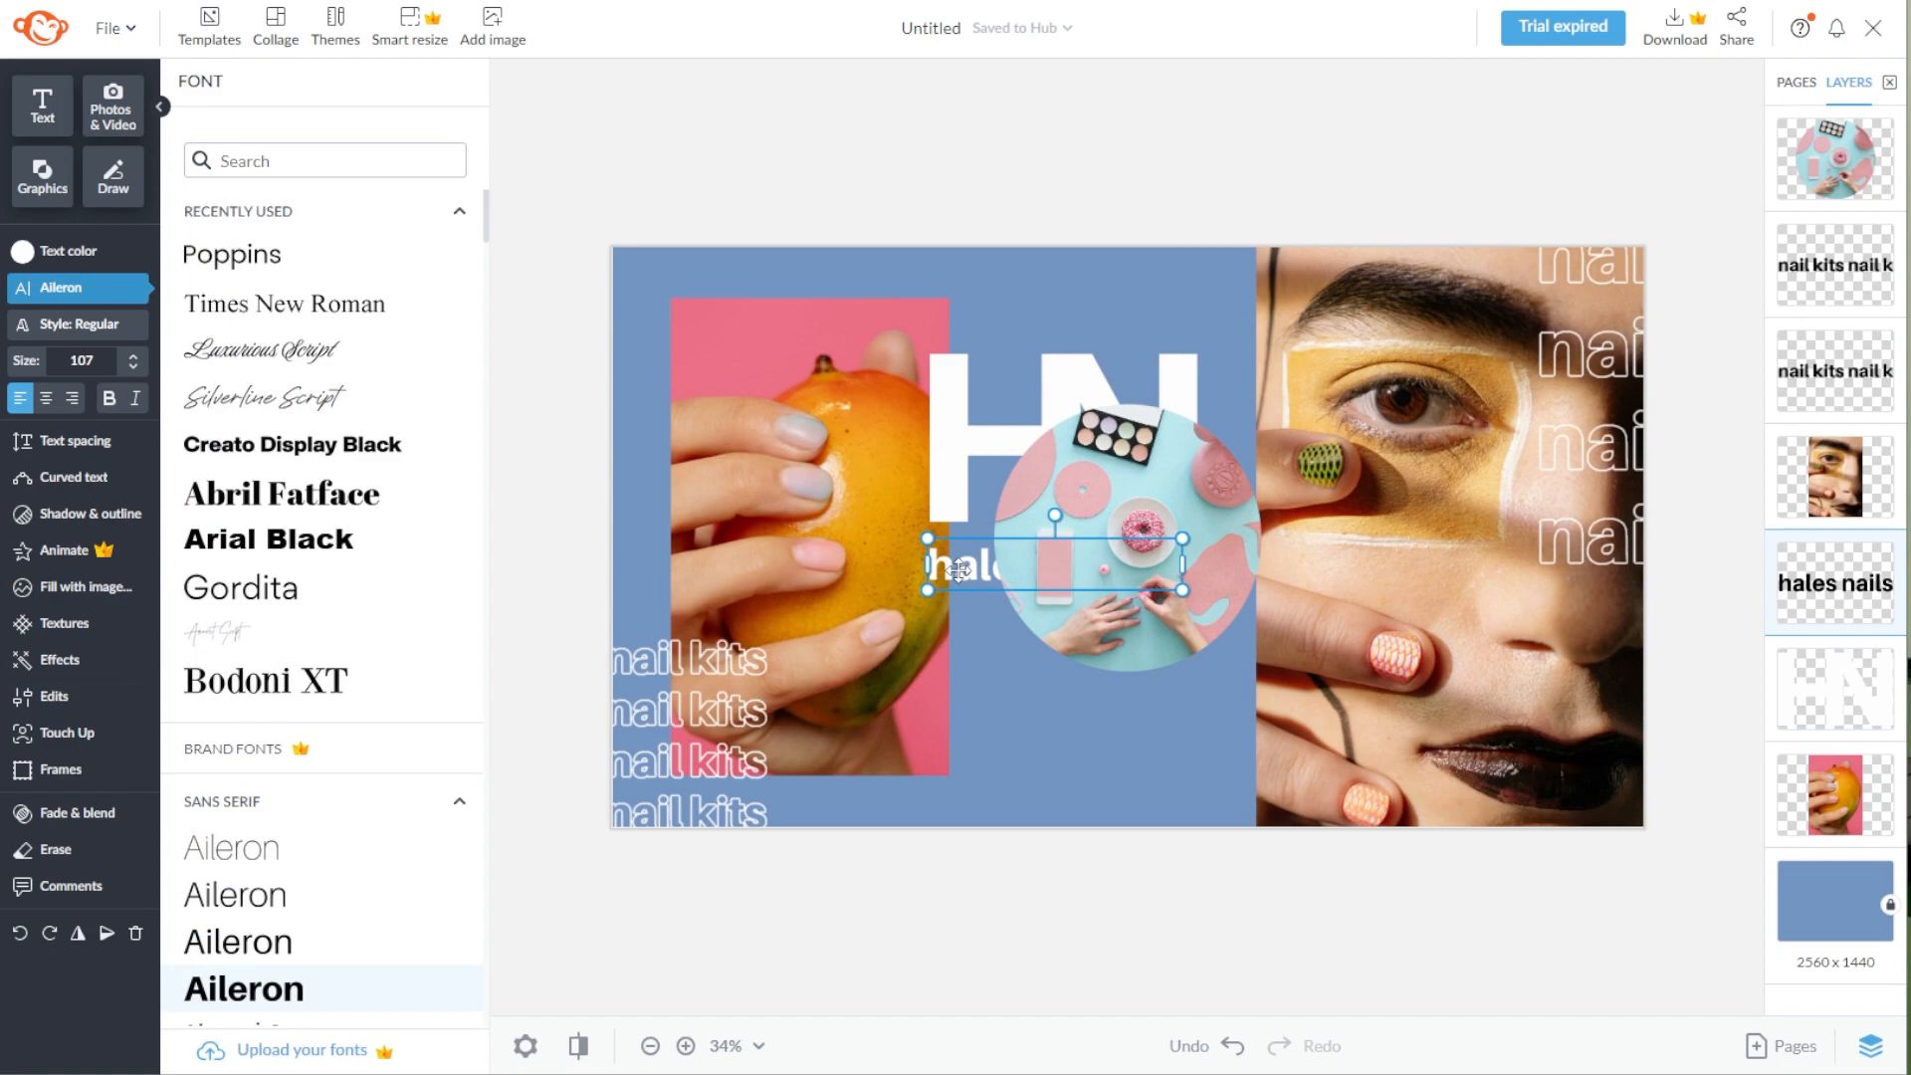
- Search the stock photos for "paint" and delete the image-filled circle from the canvas
{"action": "left_click", "coordinate": [41, 174]}
{"action": "left_click", "coordinate": [112, 106]}
{"action": "scroll", "coordinate": [458, 374], "scroll_direction": "down", "scroll_amount": 20}
{"action": "scroll", "coordinate": [492, 1009], "scroll_direction": "down", "scroll_amount": 1}
{"action": "scroll", "coordinate": [420, 697], "scroll_direction": "down", "scroll_amount": 15}
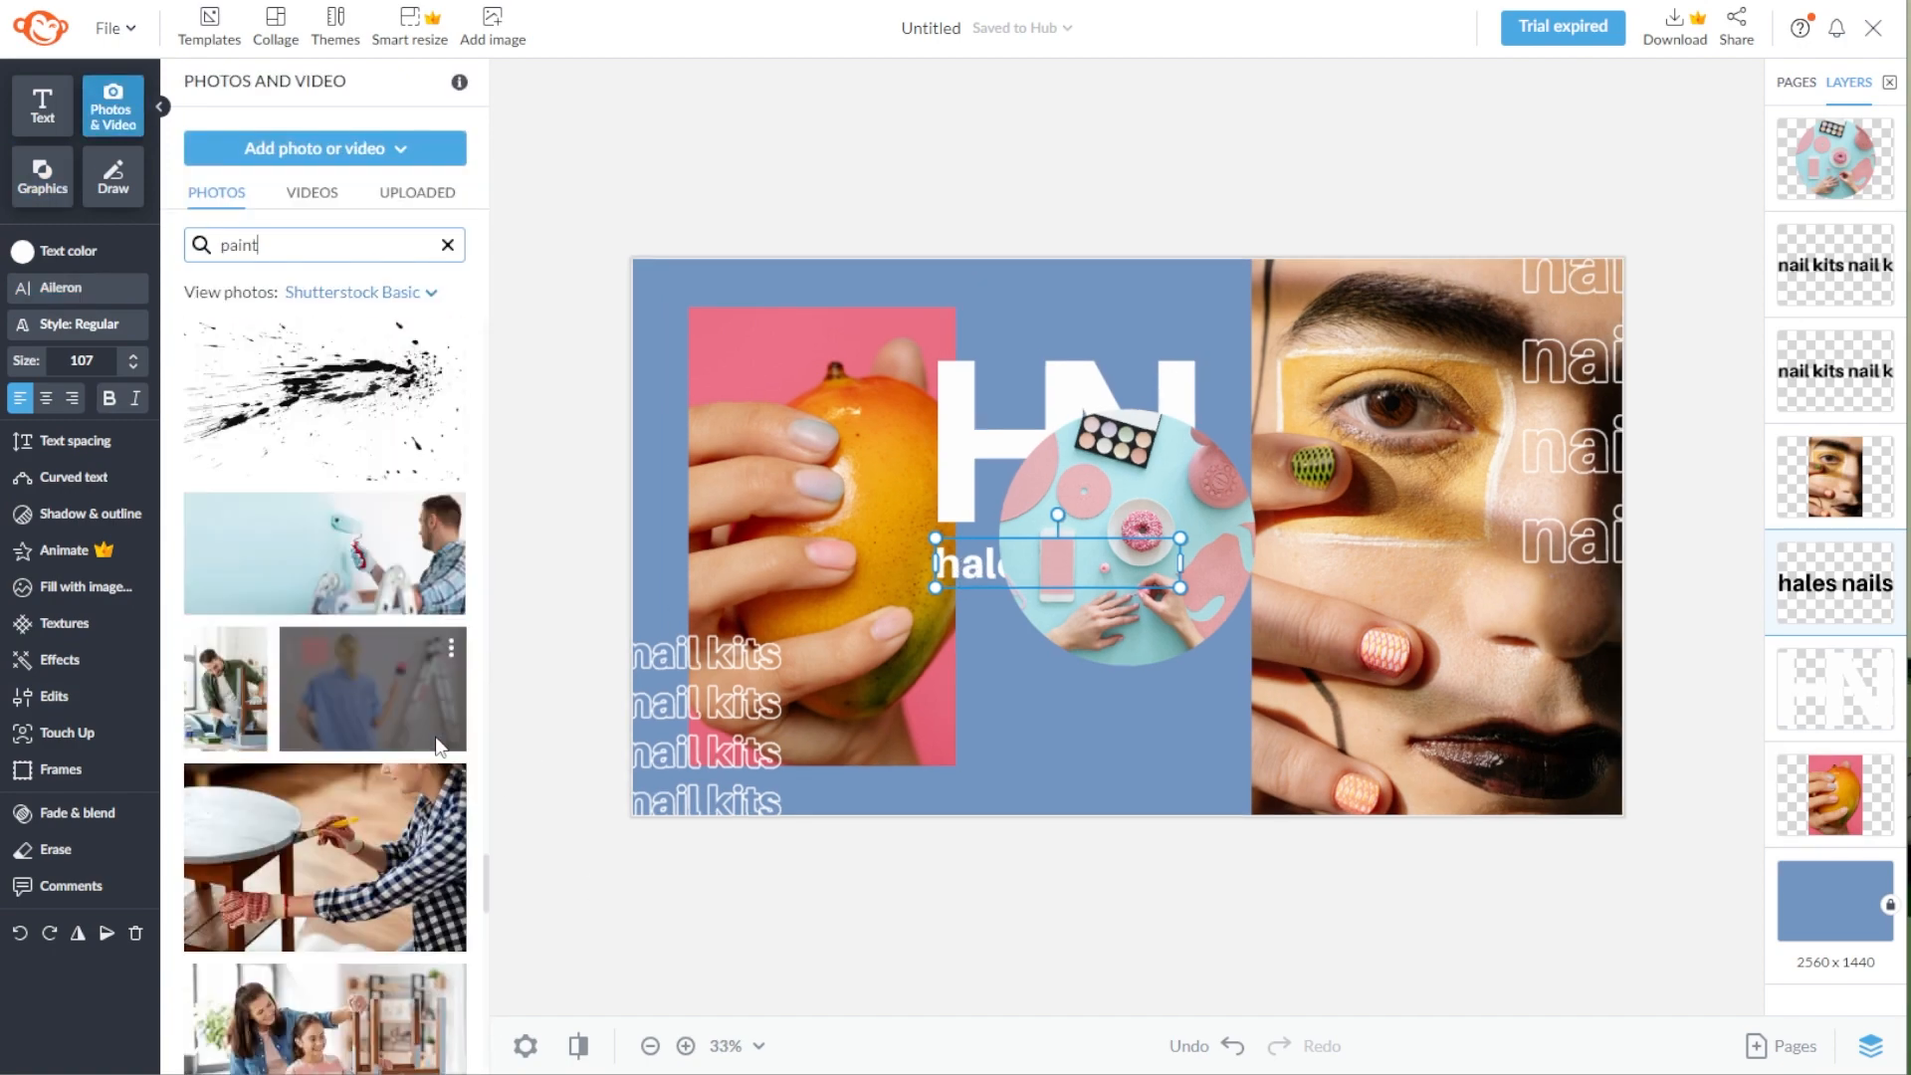
{"action": "scroll", "coordinate": [441, 746], "scroll_direction": "down", "scroll_amount": 10}
{"action": "left_click", "coordinate": [1125, 558]}
{"action": "key", "text": "Delete"}
- Replace the mango photo with the stock photo of a person holding a paintbrush and plant, layered behind the text, and delete the HN logo
{"action": "scroll", "coordinate": [289, 473], "scroll_direction": "down", "scroll_amount": 20}
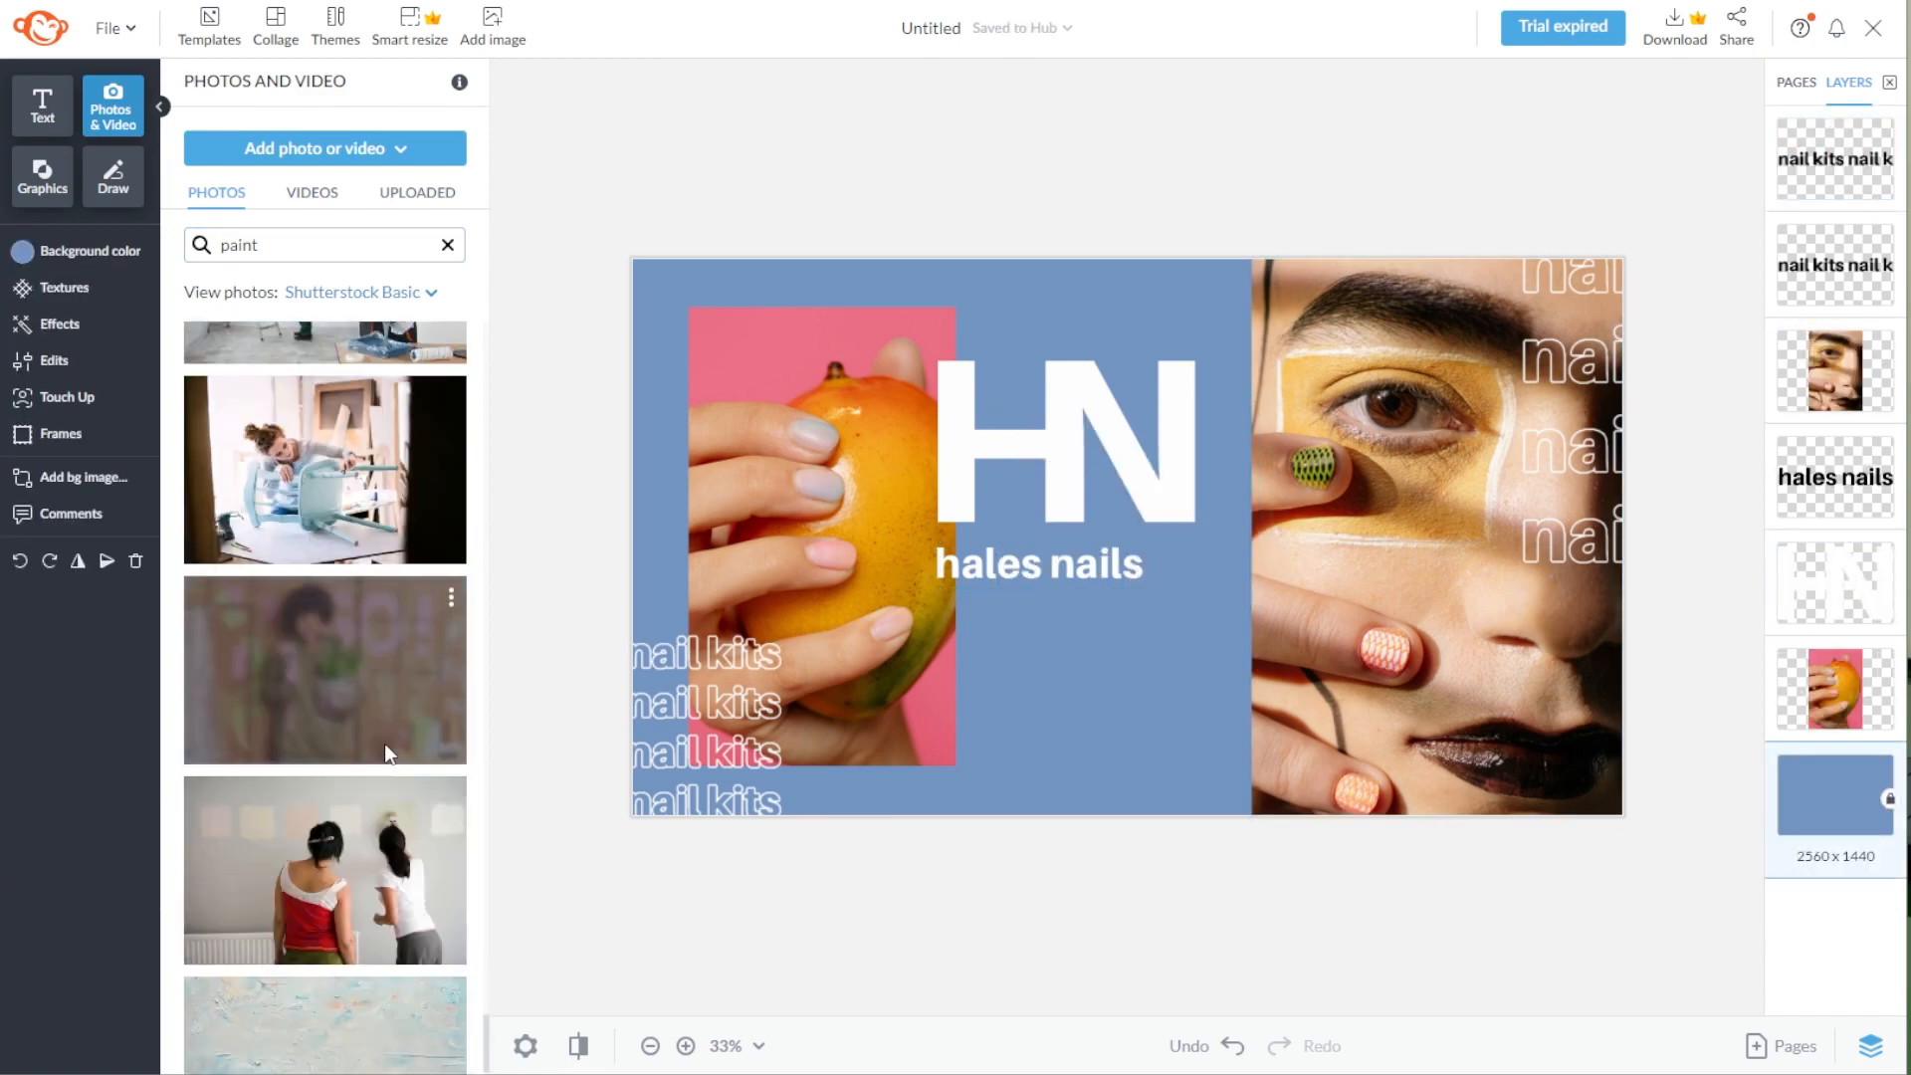
{"action": "left_click", "coordinate": [385, 743]}
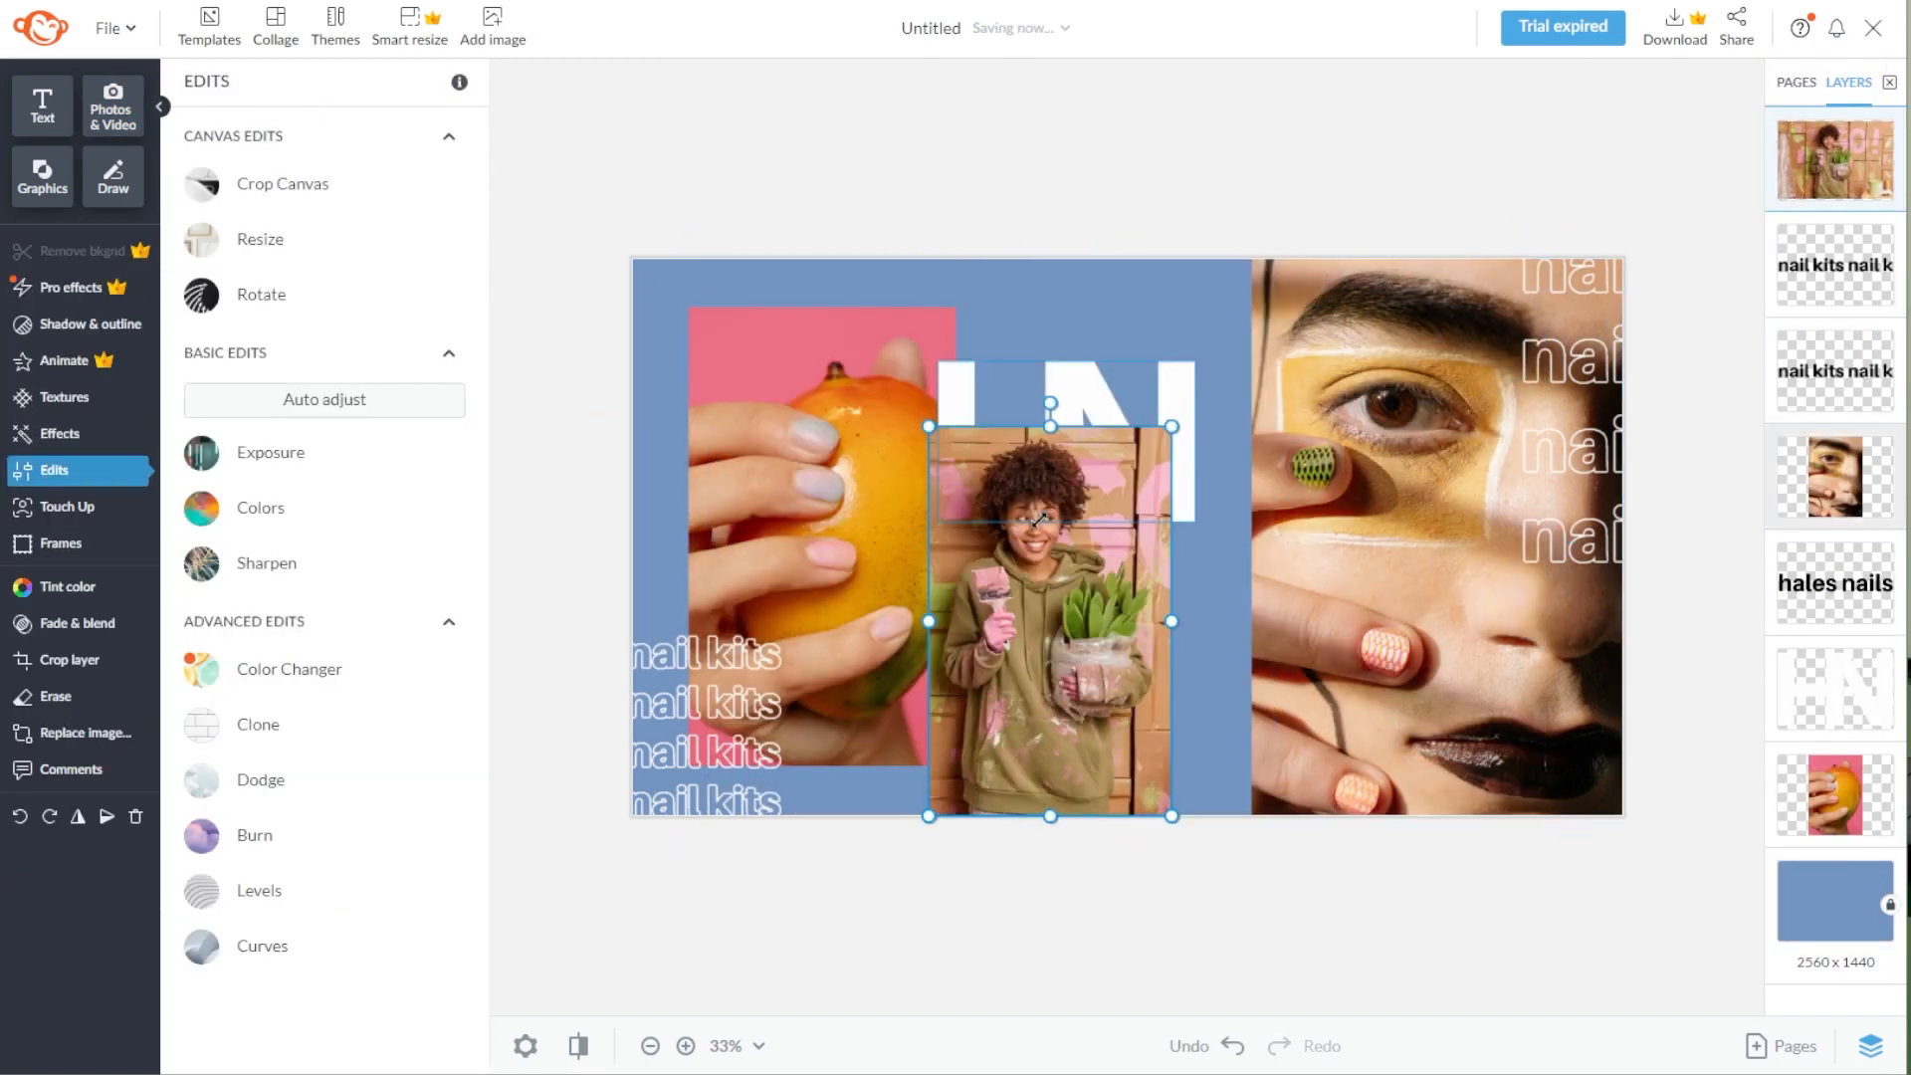
{"action": "left_click_drag", "start_coordinate": [1038, 519], "coordinate": [798, 401]}
{"action": "key", "text": "Delete"}
{"action": "left_click_drag", "start_coordinate": [931, 698], "coordinate": [1002, 772]}
{"action": "left_click_drag", "start_coordinate": [1836, 161], "coordinate": [1835, 692]}
{"action": "double_click", "coordinate": [1144, 491]}
{"action": "key", "text": "Delete"}
{"action": "left_click_drag", "start_coordinate": [831, 537], "coordinate": [815, 537]}
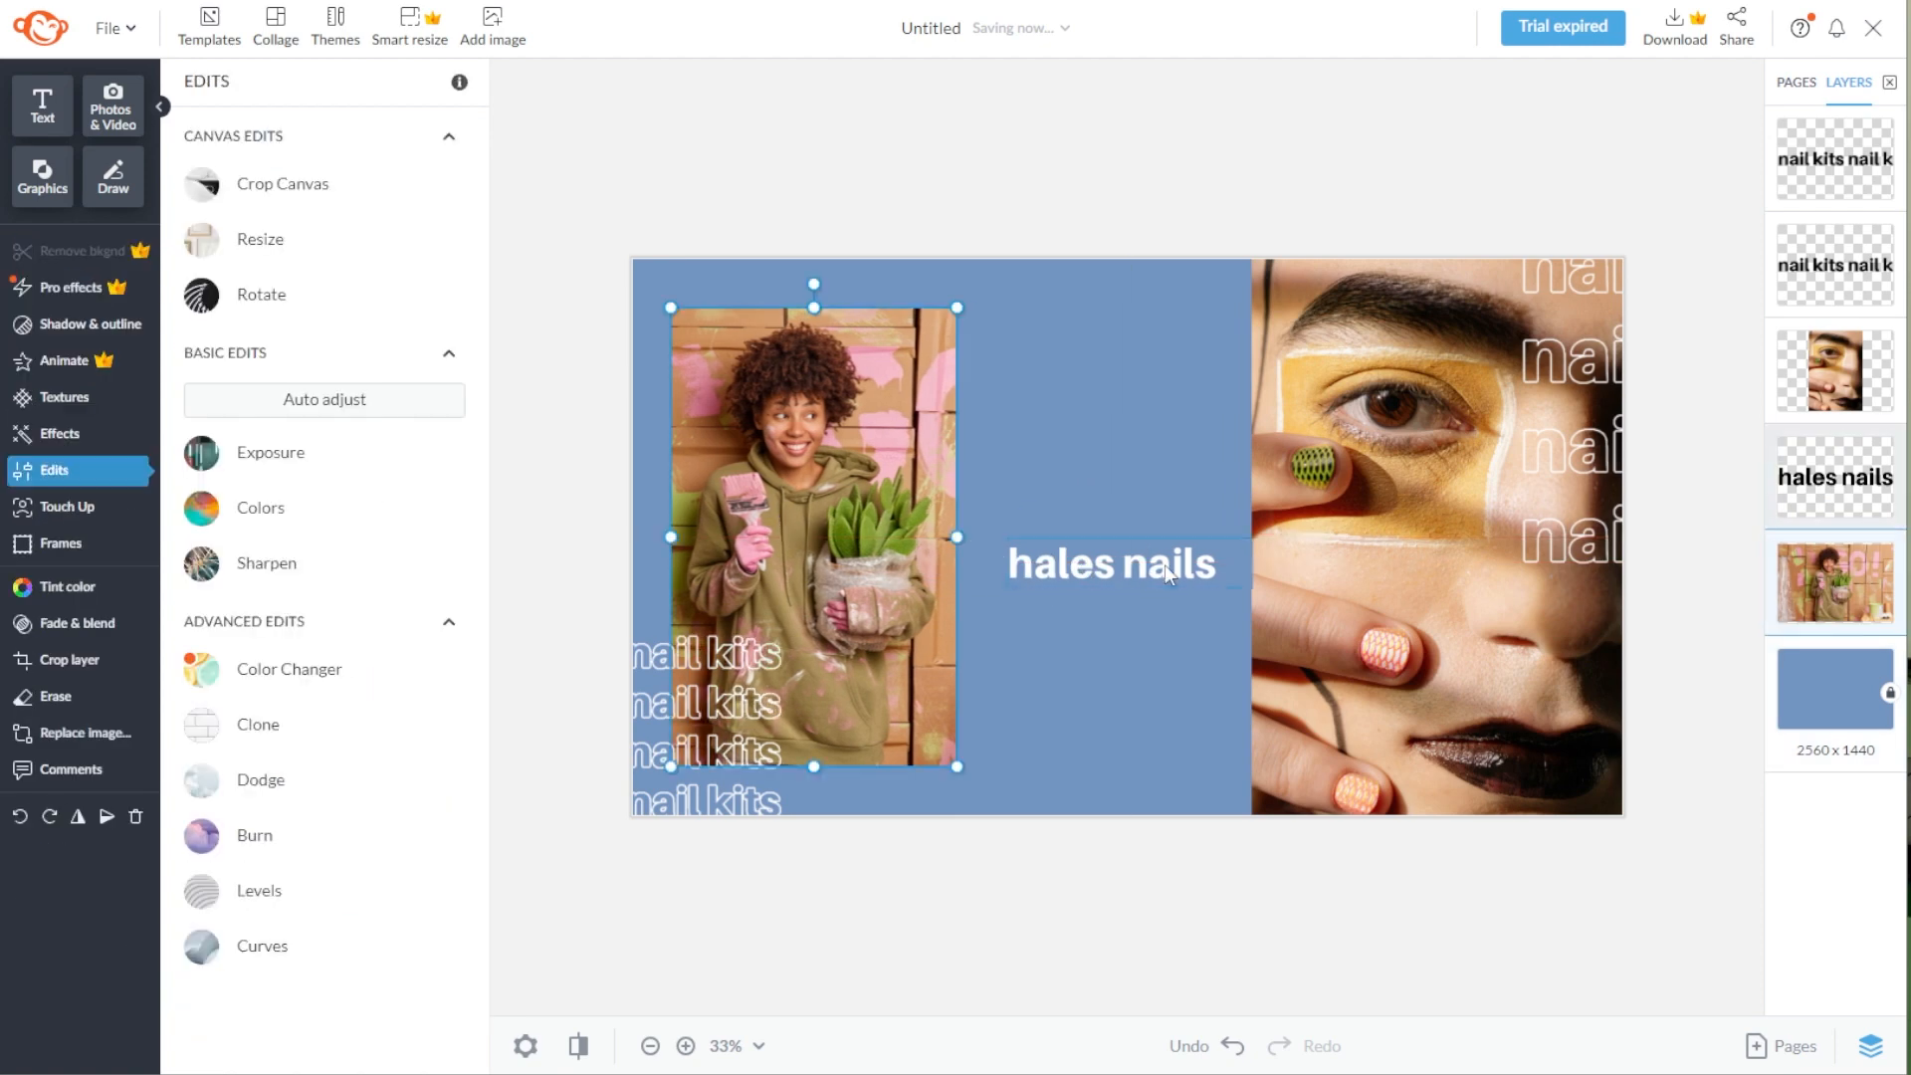
- Change the "hales nails" text to "CC" with 0.85 letter spacing, enlarge it to size 616, and center it on the canvas as the top layer
{"action": "double_click", "coordinate": [1168, 575]}
{"action": "type", "text": "CC"}
{"action": "left_click", "coordinate": [75, 441]}
{"action": "left_click_drag", "start_coordinate": [243, 161], "coordinate": [226, 161]}
{"action": "left_click_drag", "start_coordinate": [1253, 563], "coordinate": [1065, 563]}
{"action": "left_click_drag", "start_coordinate": [1065, 539], "coordinate": [1284, 337]}
{"action": "left_click_drag", "start_coordinate": [1835, 477], "coordinate": [1836, 160]}
{"action": "left_click_drag", "start_coordinate": [1135, 509], "coordinate": [1158, 557]}
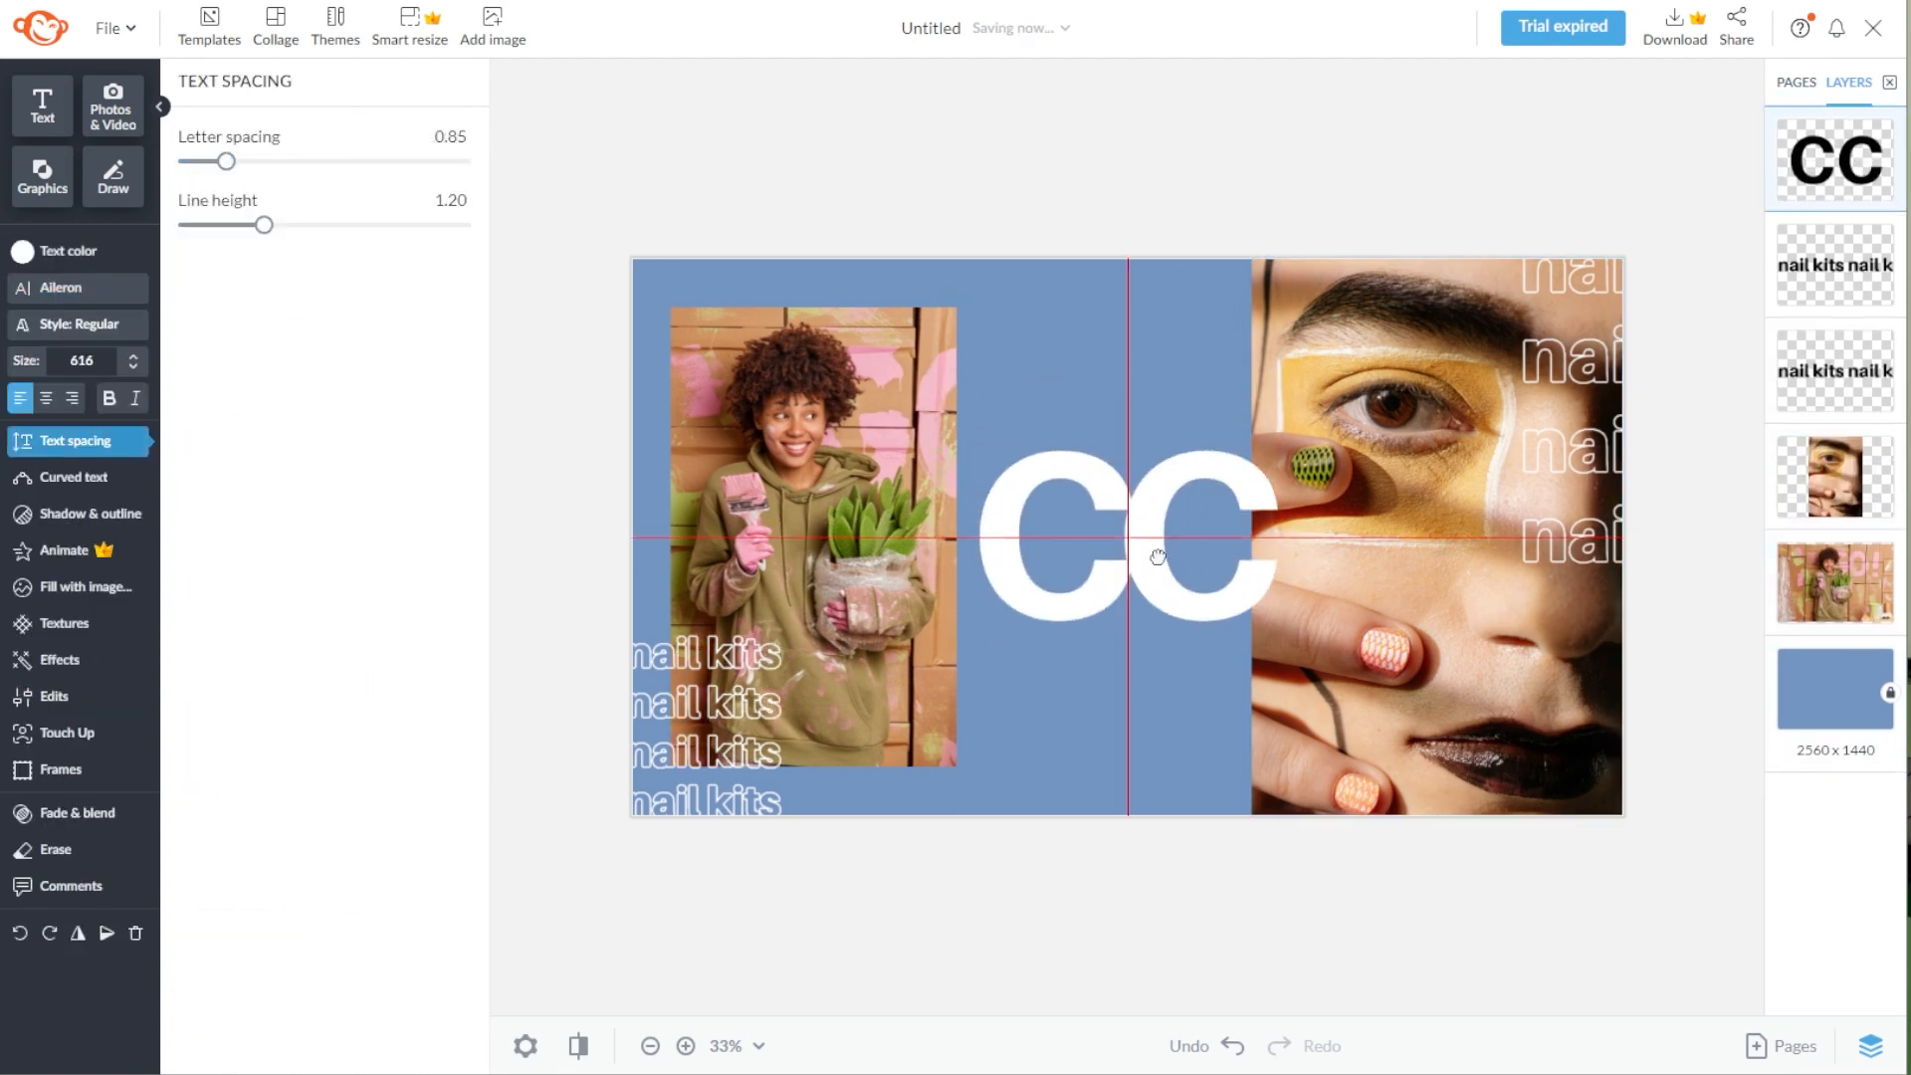
- Add a soft white shadow glow to the "CC" text
{"action": "left_click", "coordinate": [90, 514]}
{"action": "left_click", "coordinate": [190, 181]}
{"action": "left_click", "coordinate": [196, 237]}
{"action": "left_click", "coordinate": [311, 597]}
{"action": "left_click", "coordinate": [1692, 477]}
- Replace the lower-left "nail kits" text with four lines of "creator" and enlarge it over the paintbrush photo
{"action": "double_click", "coordinate": [754, 674]}
{"action": "type", "text": "creator"}
{"action": "key", "text": "ctrl+a"}
{"action": "key", "text": "ctrl+c"}
{"action": "key", "text": "Right"}
{"action": "key", "text": "Return"}
{"action": "key", "text": "ctrl+v"}
{"action": "key", "text": "Return"}
{"action": "key", "text": "ctrl+v"}
{"action": "key", "text": "Return"}
{"action": "key", "text": "ctrl+v"}
{"action": "left_click_drag", "start_coordinate": [734, 697], "coordinate": [732, 648]}
{"action": "left_click_drag", "start_coordinate": [809, 782], "coordinate": [914, 891]}
{"action": "left_click_drag", "start_coordinate": [708, 677], "coordinate": [697, 683]}
- Replace the "nail kits" text on the eye photo with three lines of "canvas" and shift it inward
{"action": "double_click", "coordinate": [1558, 398]}
{"action": "type", "text": "canvas"}
{"action": "key", "text": "ctrl+a"}
{"action": "key", "text": "ctrl+c"}
{"action": "key", "text": "Right"}
{"action": "key", "text": "Return"}
{"action": "key", "text": "ctrl+v"}
{"action": "key", "text": "Return"}
{"action": "key", "text": "ctrl+v"}
{"action": "left_click_drag", "start_coordinate": [1630, 358], "coordinate": [1549, 325]}
- Search the stock photos for "abstract" and place the woman-and-grapefruit collage photo over the eye photo, beneath the text layers
{"action": "left_click", "coordinate": [112, 105]}
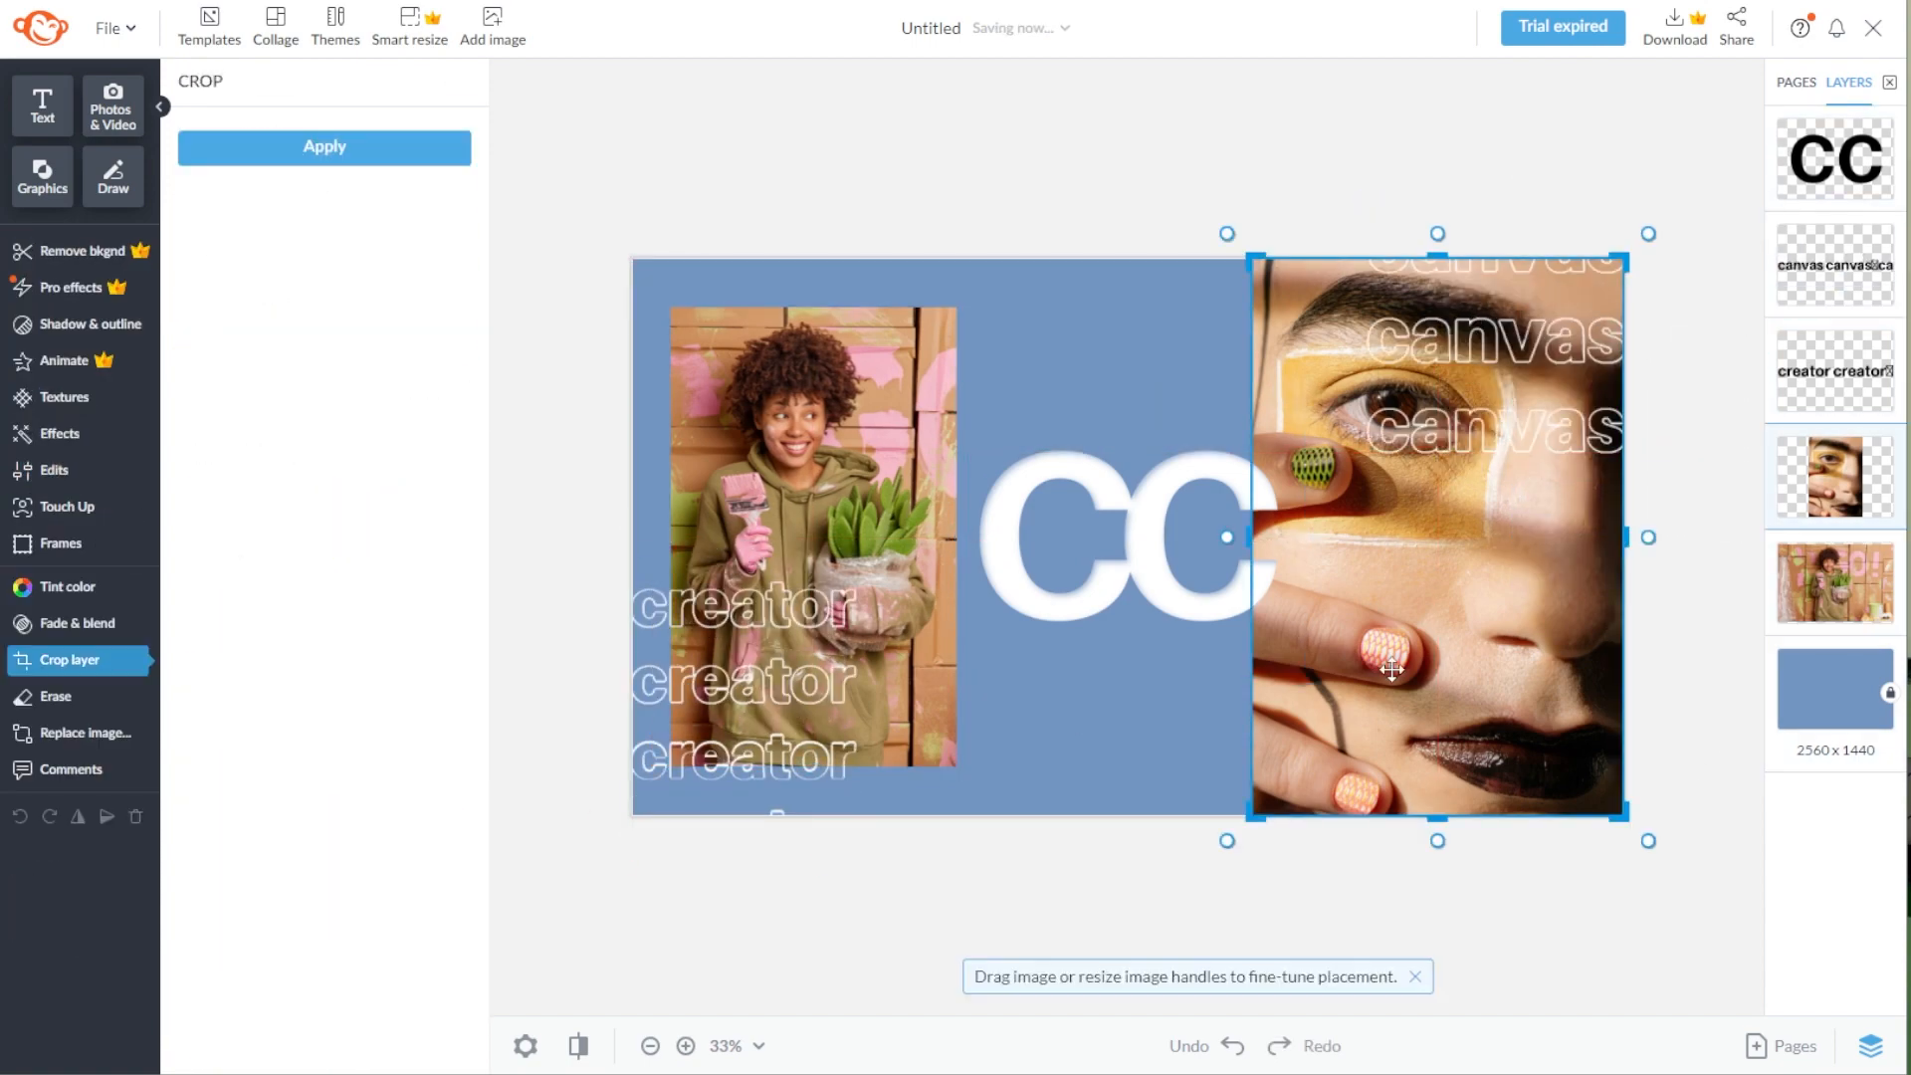
{"action": "type", "text": "abstract"}
{"action": "key", "text": "Return"}
{"action": "scroll", "coordinate": [382, 640], "scroll_direction": "down", "scroll_amount": 10}
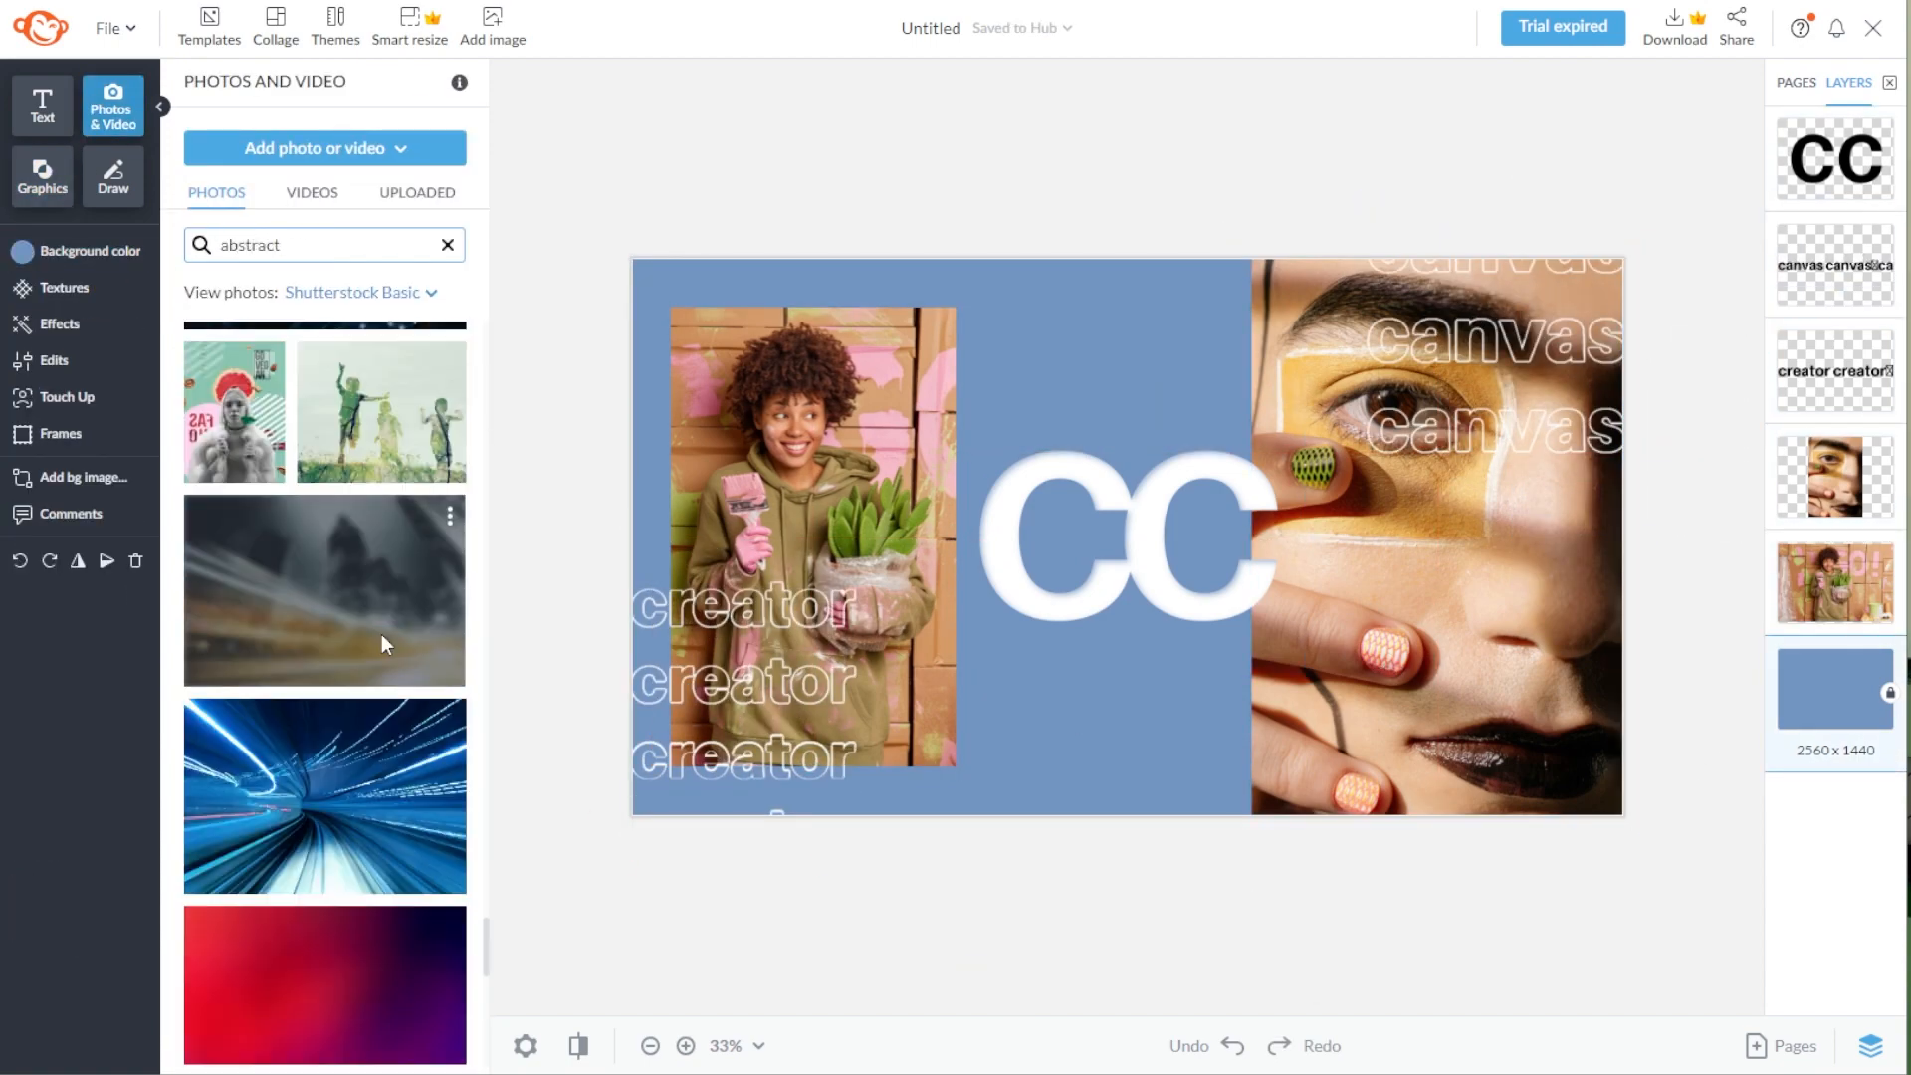
{"action": "left_click", "coordinate": [235, 413]}
{"action": "left_click_drag", "start_coordinate": [1128, 538], "coordinate": [1451, 537]}
{"action": "left_click_drag", "start_coordinate": [1836, 159], "coordinate": [1835, 477]}
- Search the stock photos for "collage"
{"action": "left_click", "coordinate": [272, 365]}
{"action": "scroll", "coordinate": [342, 781], "scroll_direction": "down", "scroll_amount": 20}
{"action": "double_click", "coordinate": [251, 245]}
{"action": "type", "text": "collage"}
{"action": "key", "text": "Return"}
- Enlarge and reposition the woman-and-grapefruit photo within its crop to fill the right part of the banner
{"action": "left_click", "coordinate": [70, 660]}
{"action": "left_click_drag", "start_coordinate": [1652, 817], "coordinate": [1753, 957]}
{"action": "left_click_drag", "start_coordinate": [1465, 808], "coordinate": [1458, 716]}
{"action": "left_click", "coordinate": [324, 147]}
- Add the stock photo of upturned legs in plaid trousers from the "collage" results and move it toward the paintbrush photo
{"action": "left_click", "coordinate": [112, 106]}
{"action": "left_click", "coordinate": [269, 245]}
{"action": "type", "text": "collage"}
{"action": "key", "text": "Return"}
{"action": "scroll", "coordinate": [378, 488], "scroll_direction": "down", "scroll_amount": 10}
{"action": "left_click", "coordinate": [378, 487]}
{"action": "scroll", "coordinate": [378, 487], "scroll_direction": "down", "scroll_amount": 1}
{"action": "left_click_drag", "start_coordinate": [1040, 519], "coordinate": [934, 434]}
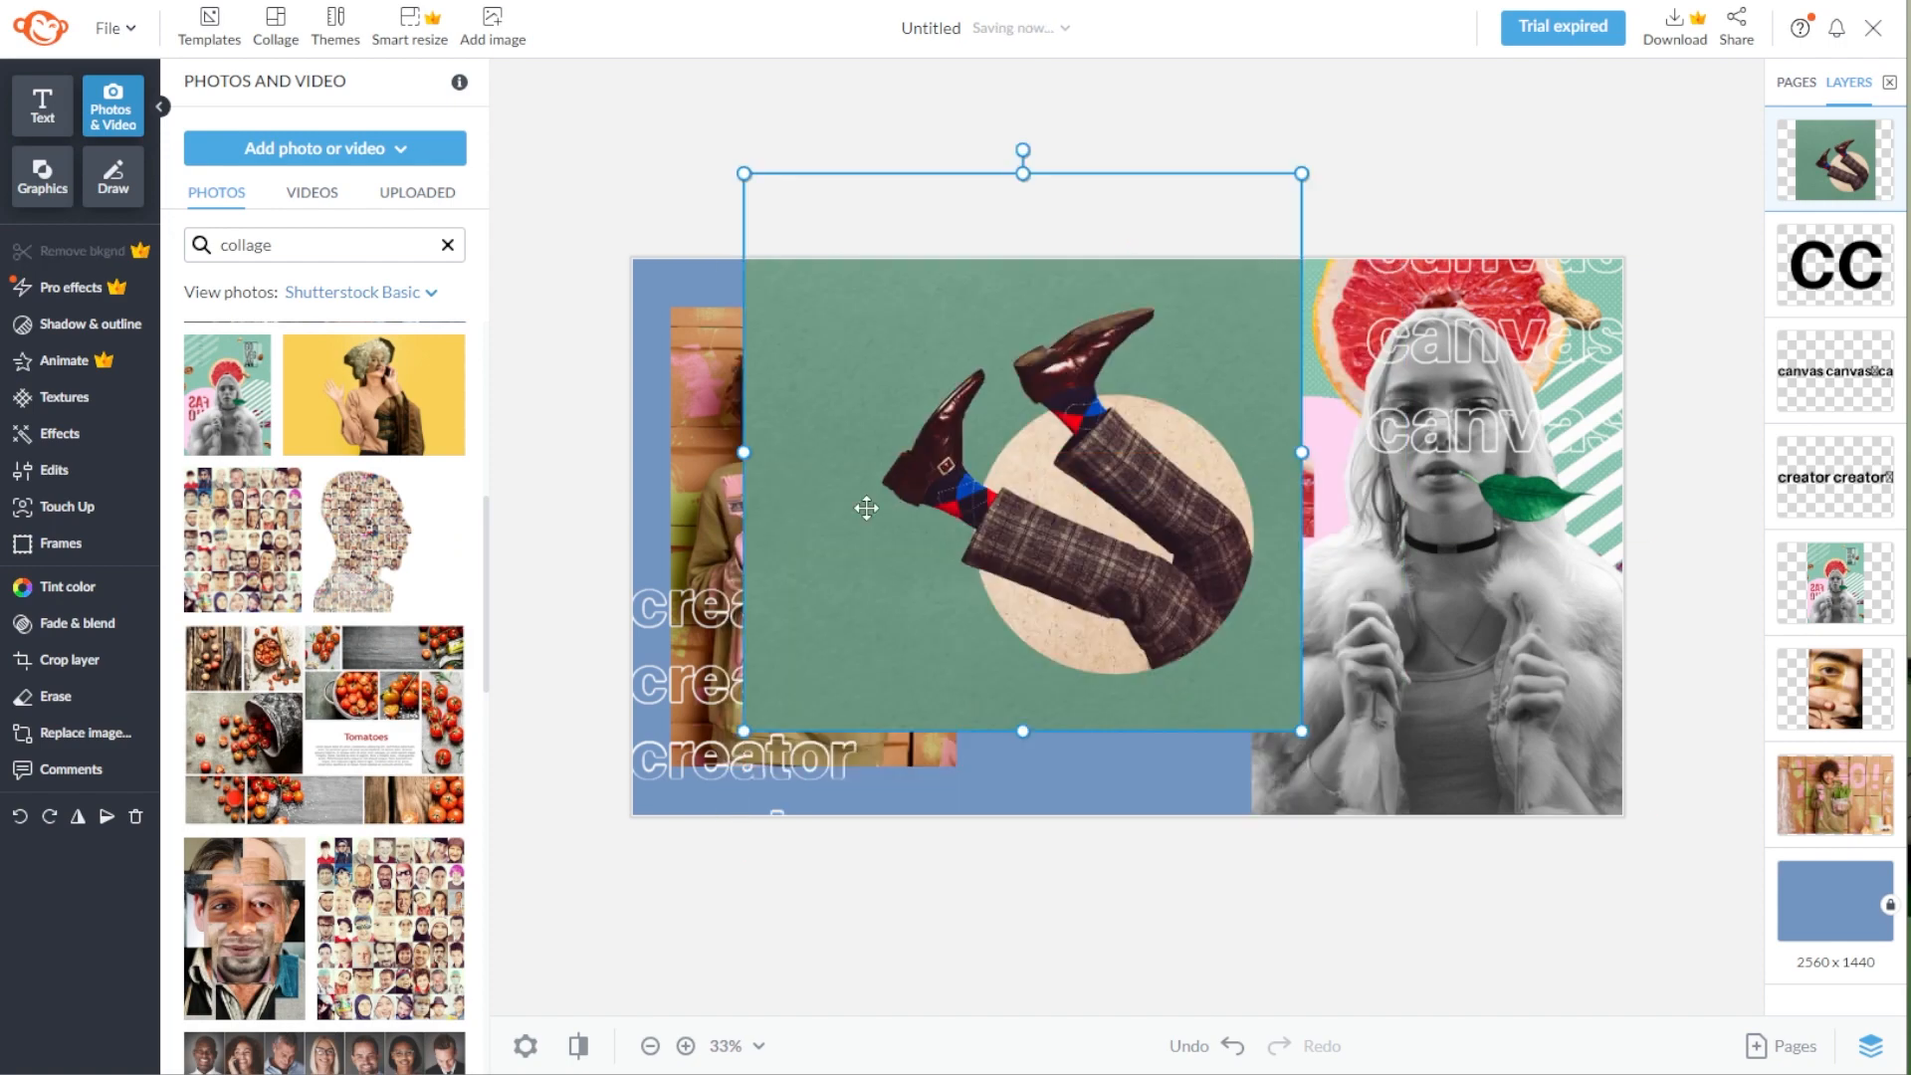
- Crop the side of the upturned-legs photo, then shrink it to cover the paintbrush photo beneath the "creator" text
{"action": "left_click", "coordinate": [70, 660]}
{"action": "left_click_drag", "start_coordinate": [743, 452], "coordinate": [857, 452]}
{"action": "left_click", "coordinate": [324, 147]}
{"action": "left_click_drag", "start_coordinate": [1085, 447], "coordinate": [900, 533]}
{"action": "left_click_drag", "start_coordinate": [1119, 816], "coordinate": [1040, 720]}
{"action": "left_click_drag", "start_coordinate": [928, 595], "coordinate": [887, 645]}
{"action": "left_click_drag", "start_coordinate": [1834, 160], "coordinate": [1834, 726]}
- Search the graphics for "paint" and add a translucent dark paint stroke behind the "CC" text
{"action": "left_click", "coordinate": [1092, 746]}
{"action": "left_click", "coordinate": [1184, 602]}
{"action": "left_click", "coordinate": [1126, 777]}
{"action": "scroll", "coordinate": [1126, 802], "scroll_direction": "down", "scroll_amount": 2}
{"action": "left_click", "coordinate": [42, 177]}
{"action": "left_click", "coordinate": [292, 204]}
{"action": "type", "text": "paint"}
{"action": "scroll", "coordinate": [333, 498], "scroll_direction": "down", "scroll_amount": 15}
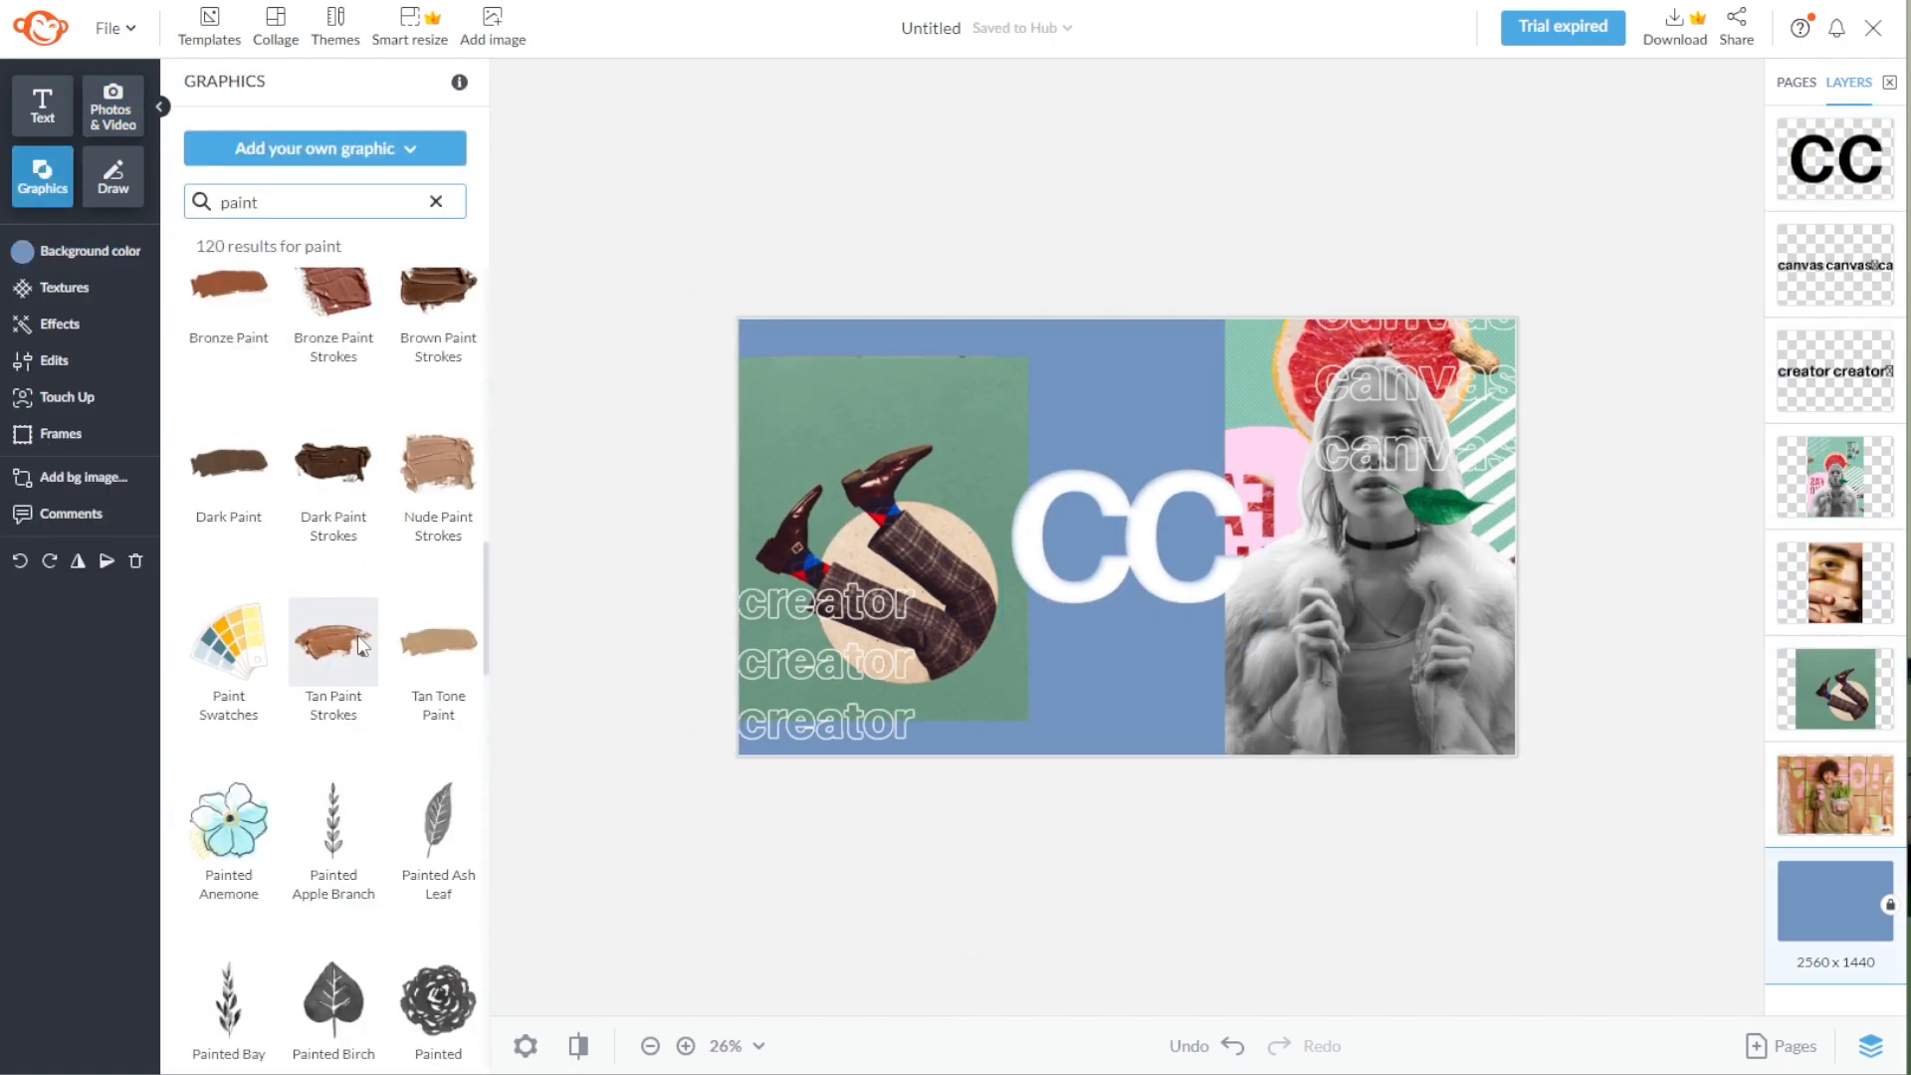
{"action": "left_click", "coordinate": [333, 376]}
{"action": "left_click", "coordinate": [637, 478]}
- Move the "canvas" text below the "CC" and the "creator" text above it, and clear the layer selection
{"action": "left_click_drag", "start_coordinate": [1433, 453], "coordinate": [1144, 711]}
{"action": "left_click_drag", "start_coordinate": [826, 661], "coordinate": [1125, 388]}
{"action": "scroll", "coordinate": [1126, 388], "scroll_direction": "up", "scroll_amount": 1}
{"action": "left_click", "coordinate": [925, 558]}
{"action": "left_click", "coordinate": [1394, 617]}
{"action": "left_click", "coordinate": [69, 660]}
{"action": "left_click", "coordinate": [1603, 827]}
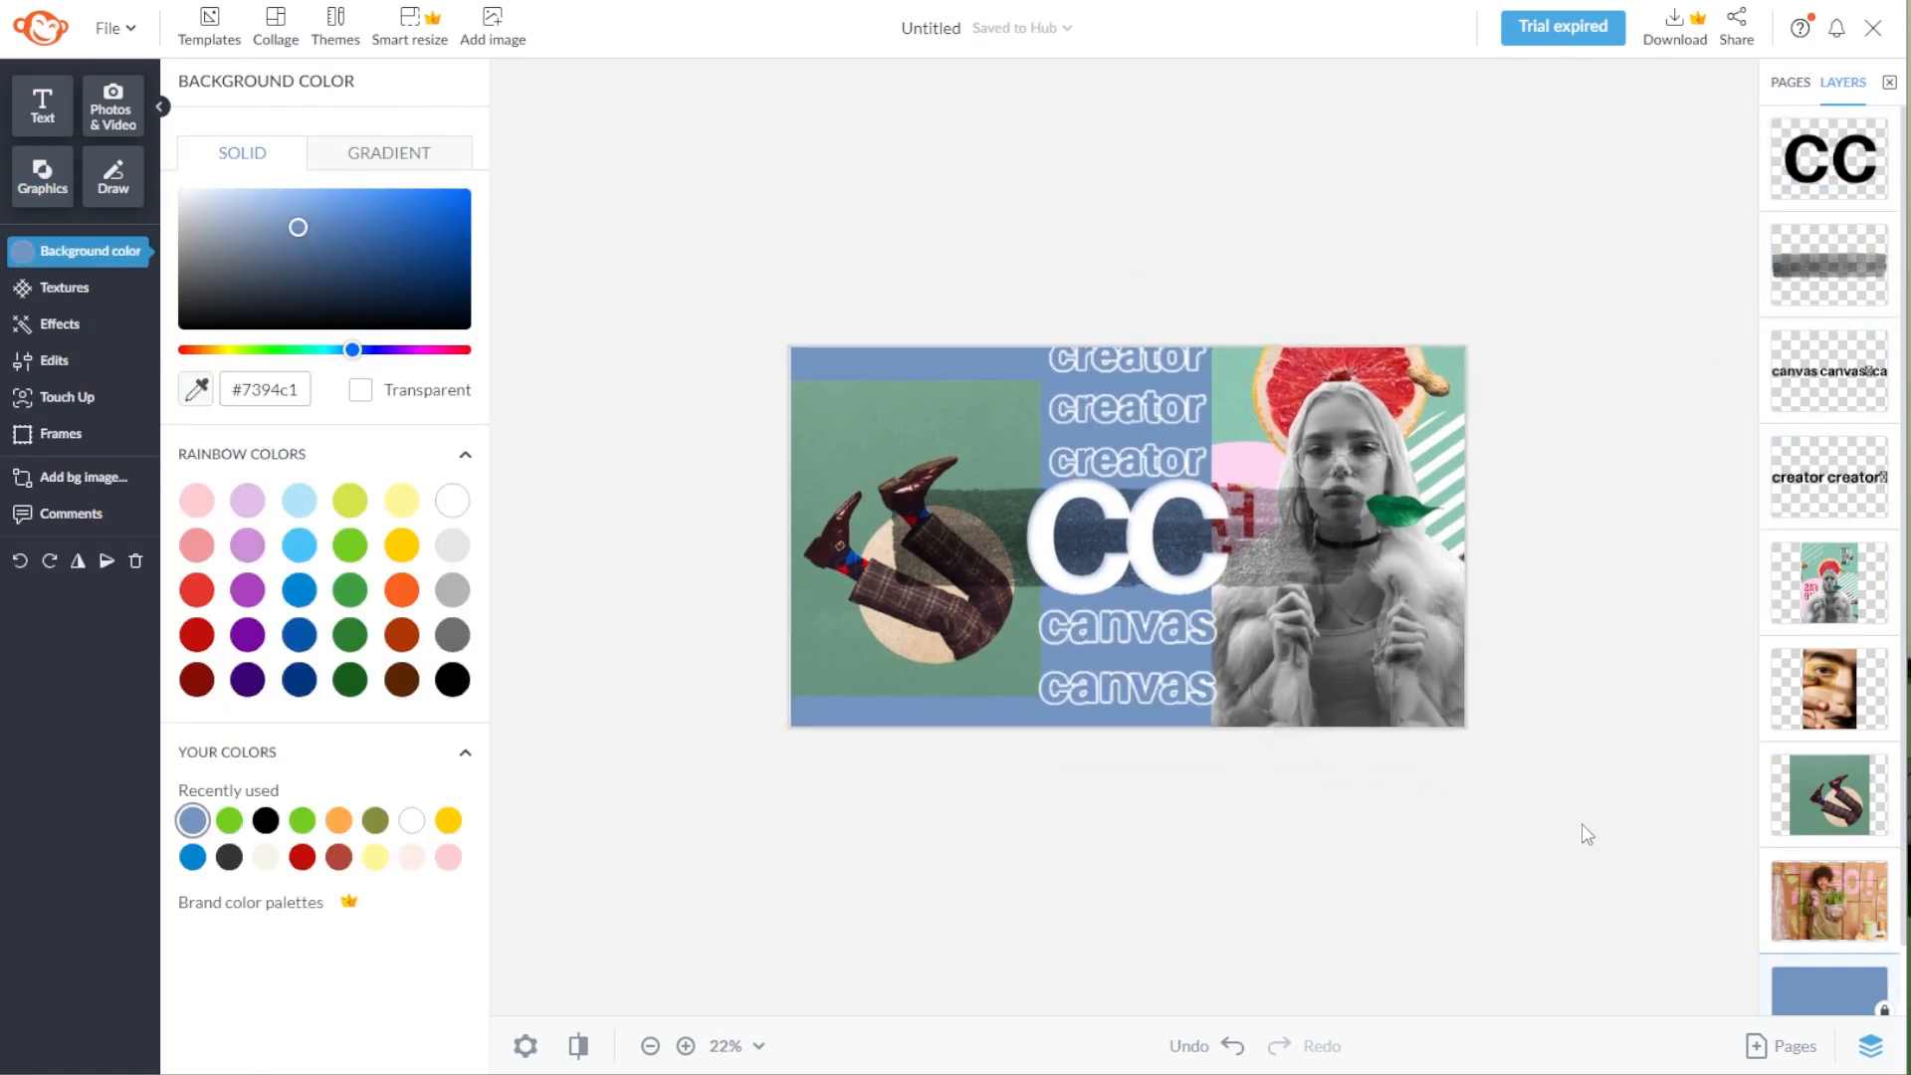